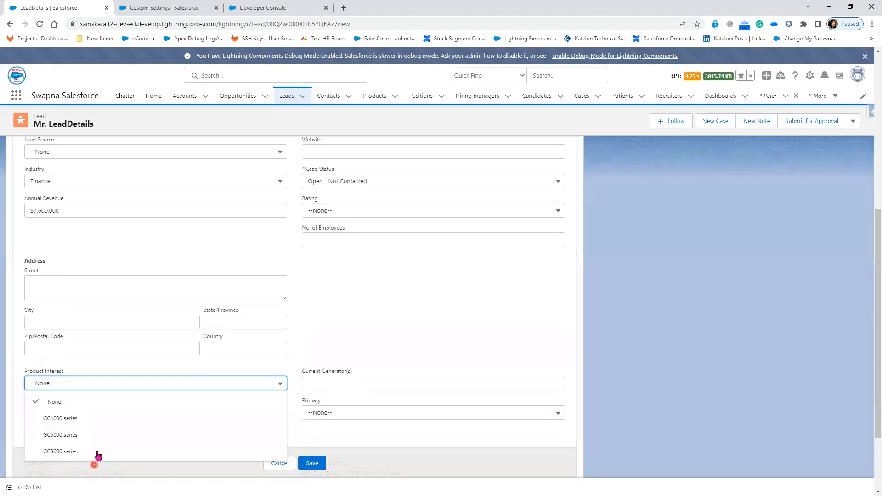
# In Setup's Object Manager, find the Lead object and list its fields
pyautogui.click(151, 8)
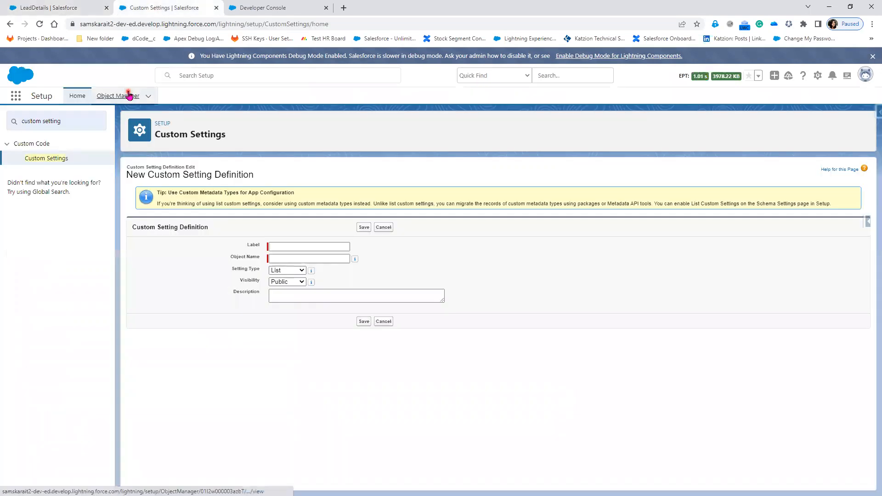
pyautogui.click(128, 94)
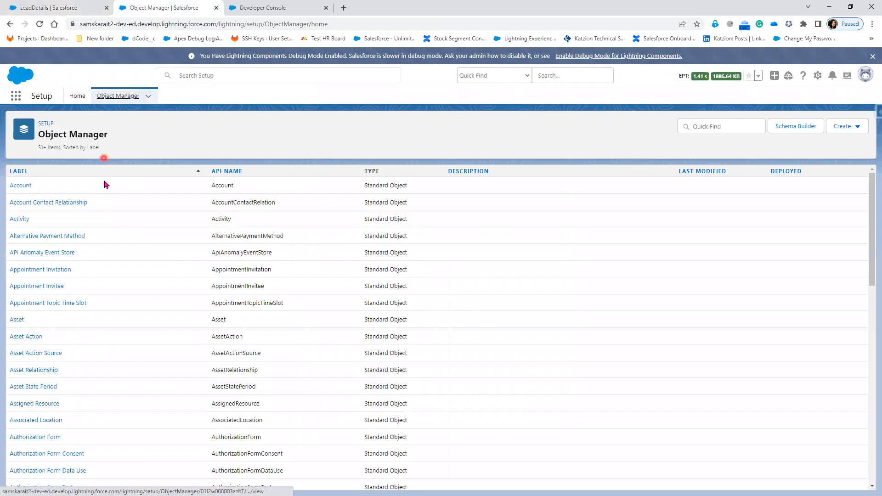
pyautogui.click(712, 128)
pyautogui.write('lead')
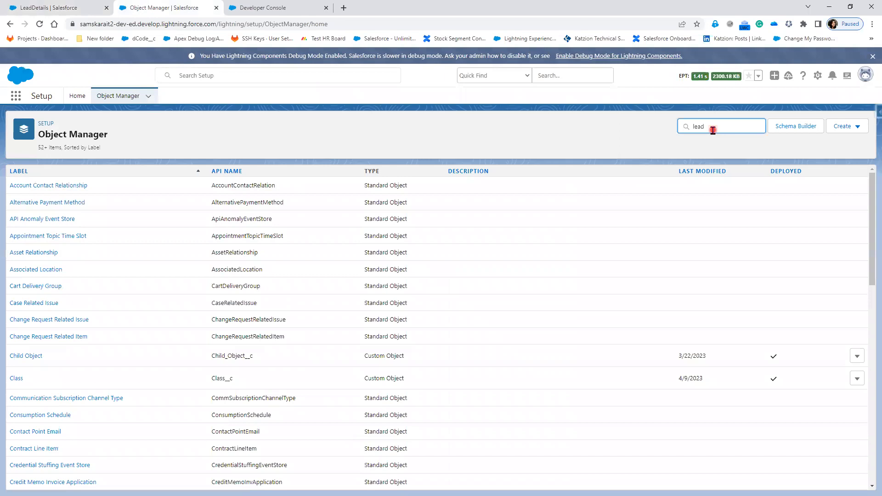
pyautogui.click(15, 185)
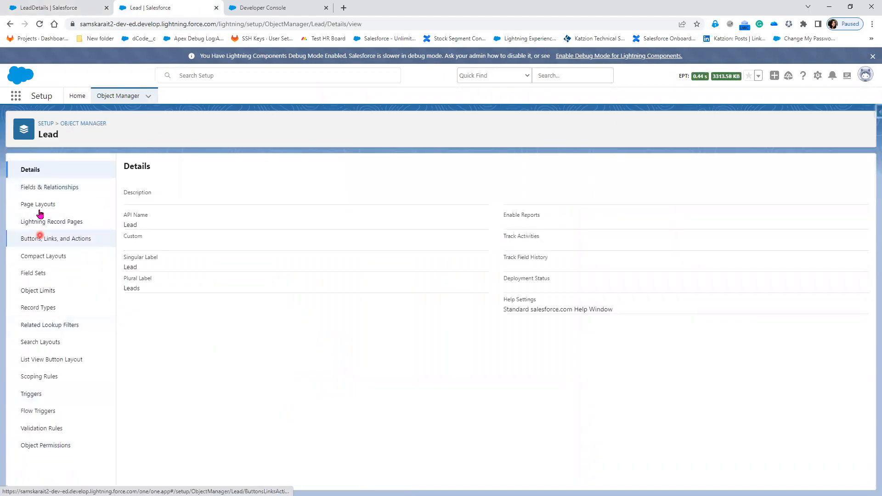
pyautogui.click(42, 193)
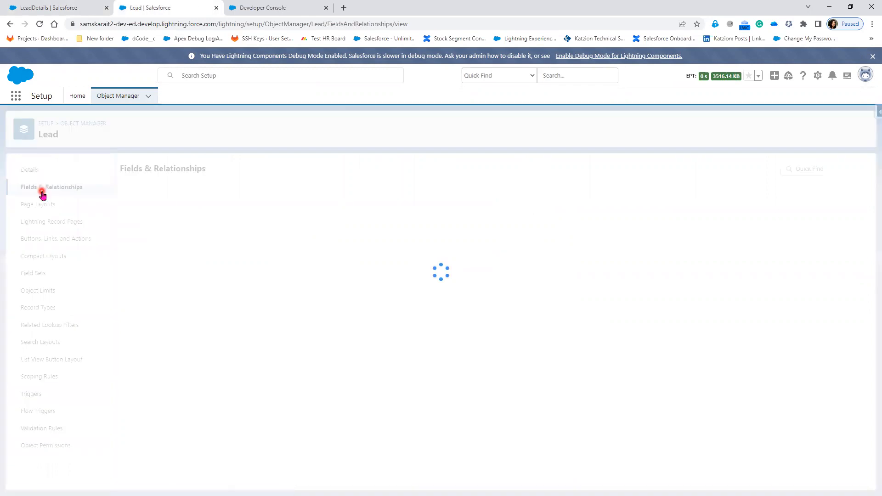
# Open the Product Interest field and start adding new picklist values
pyautogui.scroll(-5, 367, 393)
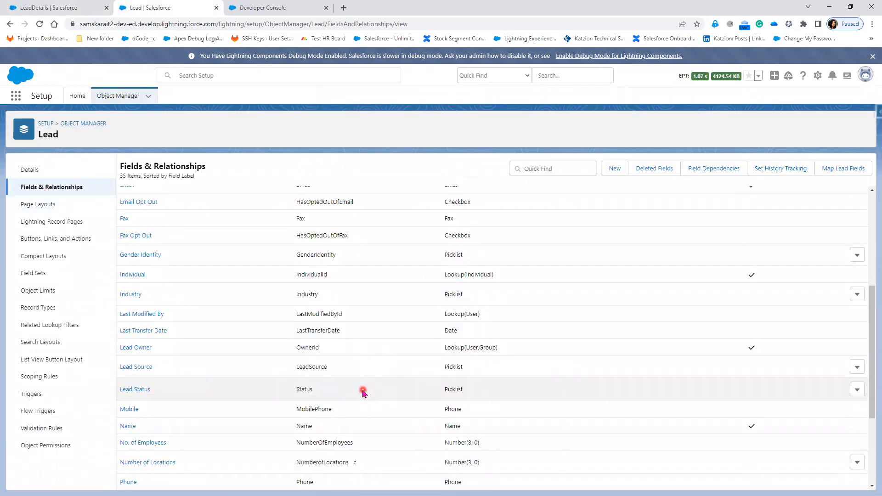
pyautogui.scroll(-2, 361, 391)
pyautogui.doubleClick(298, 387)
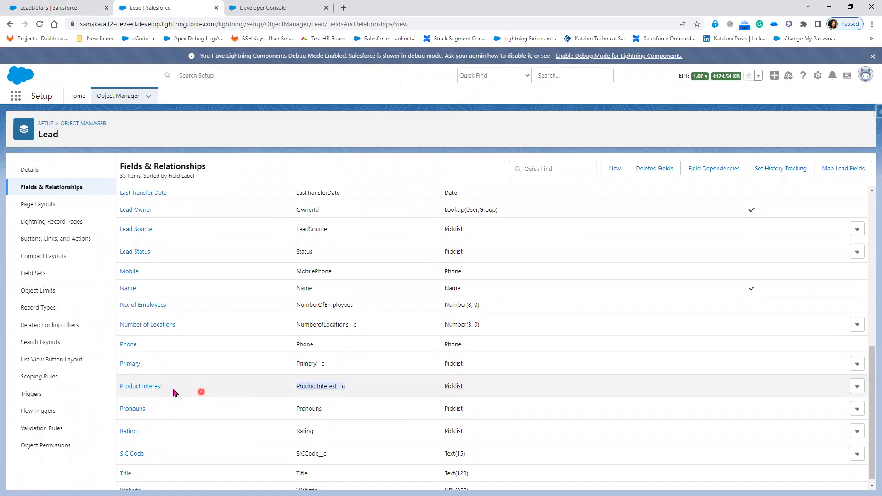
pyautogui.click(155, 388)
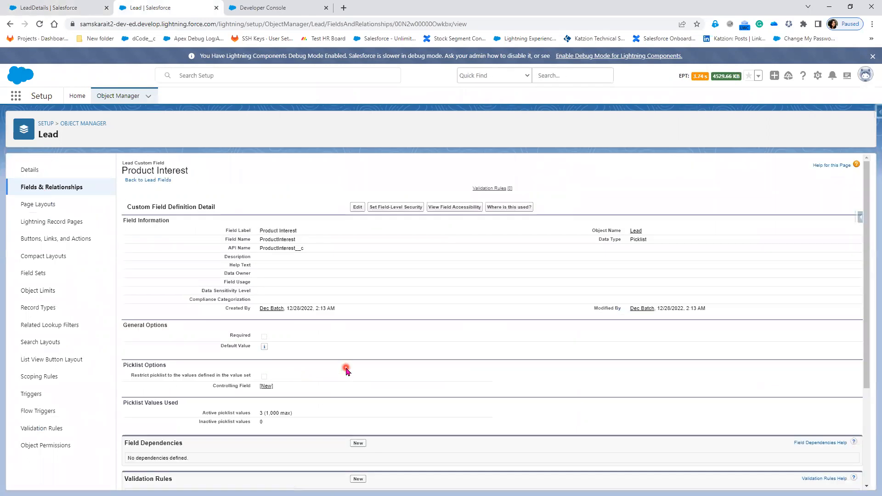
pyautogui.scroll(-3, 346, 370)
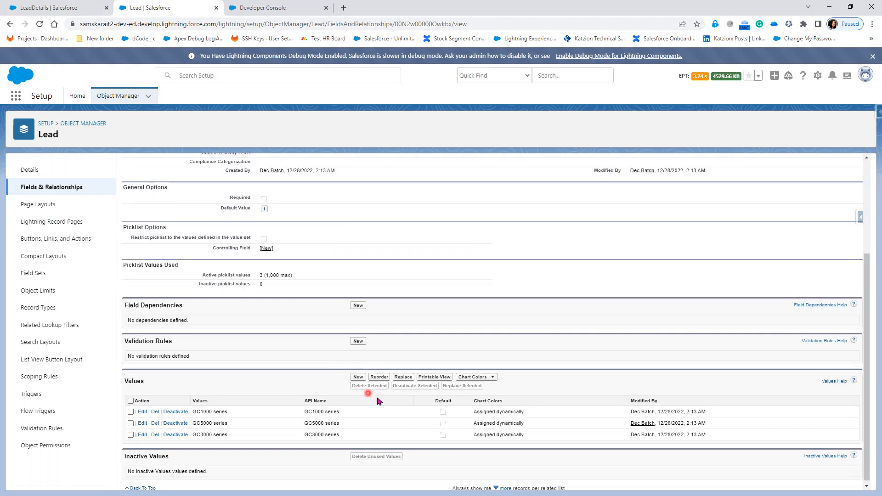
pyautogui.click(357, 378)
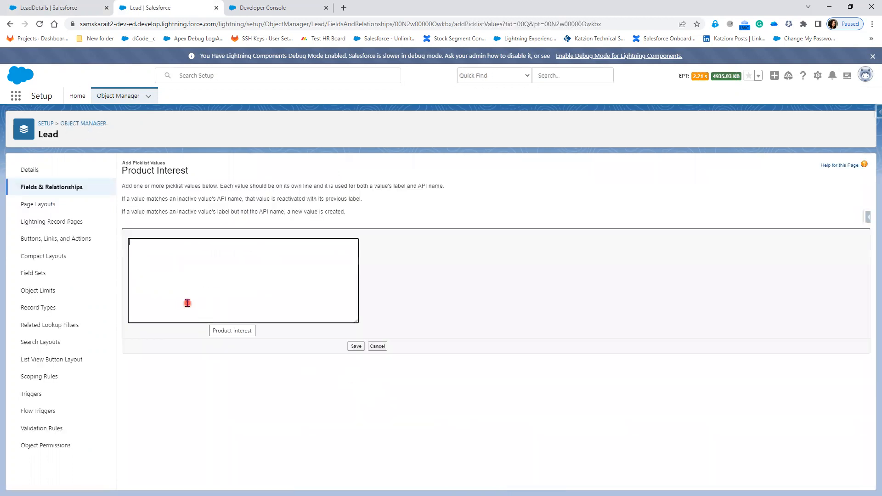
# Enter Desktops, Laptops, Mobile, Tab, Printer, Scanner, Projector and Webcam as new values and save
pyautogui.click(187, 303)
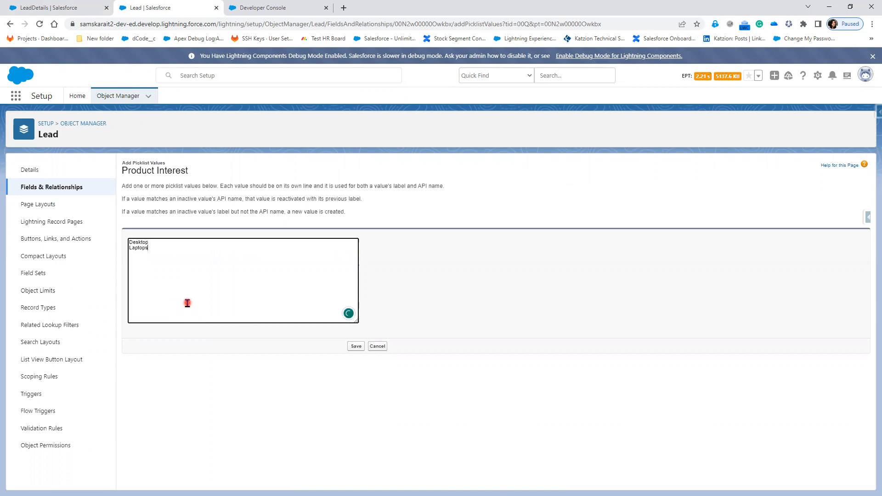
pyautogui.write('s')
pyautogui.press('Down')
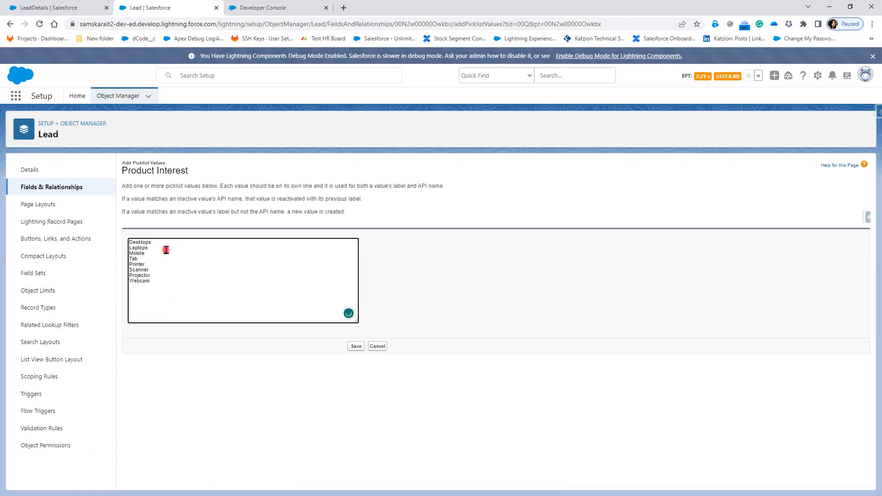
pyautogui.click(356, 347)
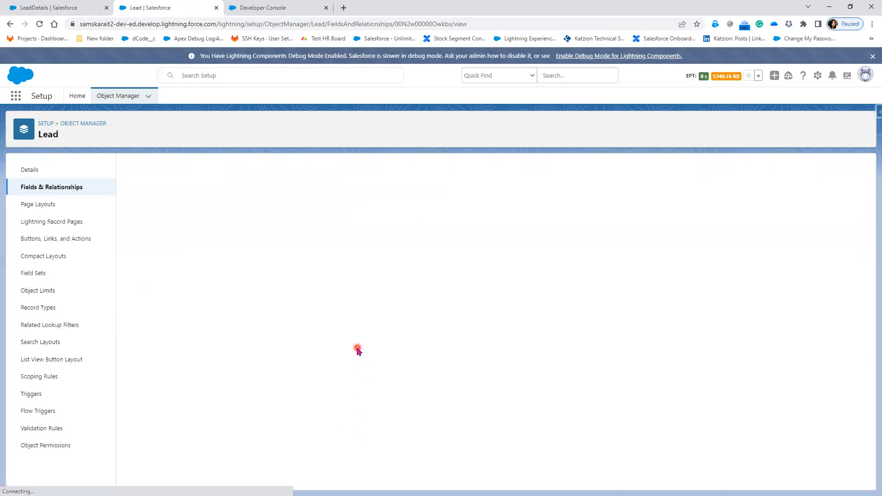
pyautogui.click(31, 5)
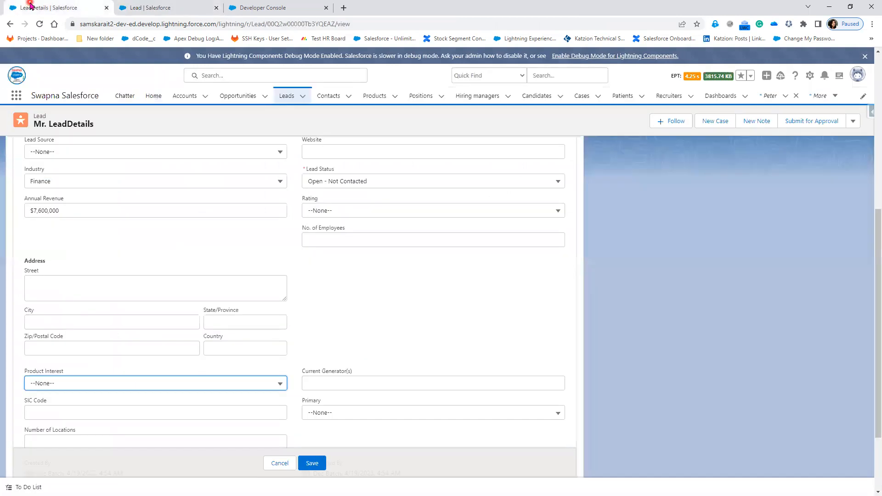
# Reload the Mr. LeadDetails lead and check that its Product Interest dropdown lists Desktops, Laptops and the other new values
pyautogui.click(40, 29)
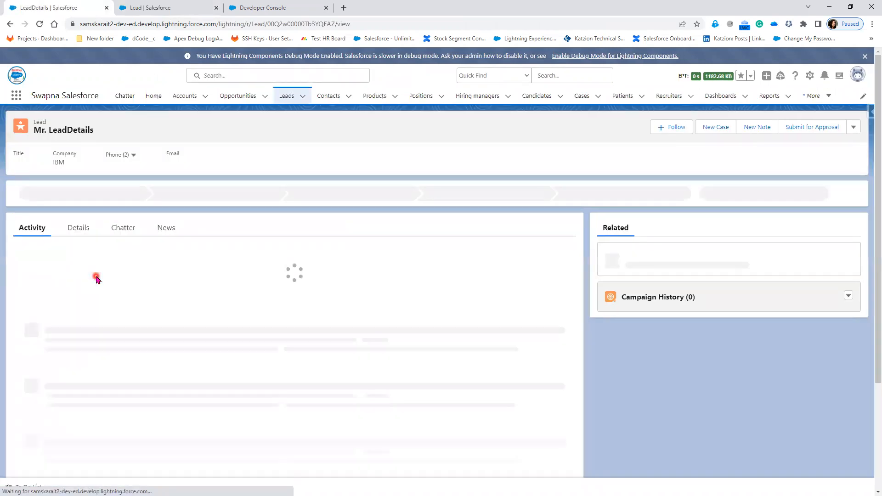
pyautogui.click(75, 228)
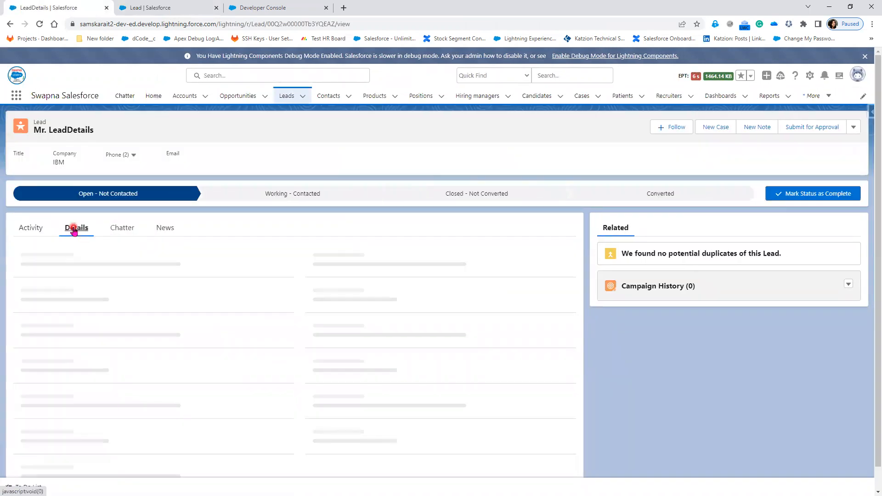
pyautogui.scroll(-1, 283, 434)
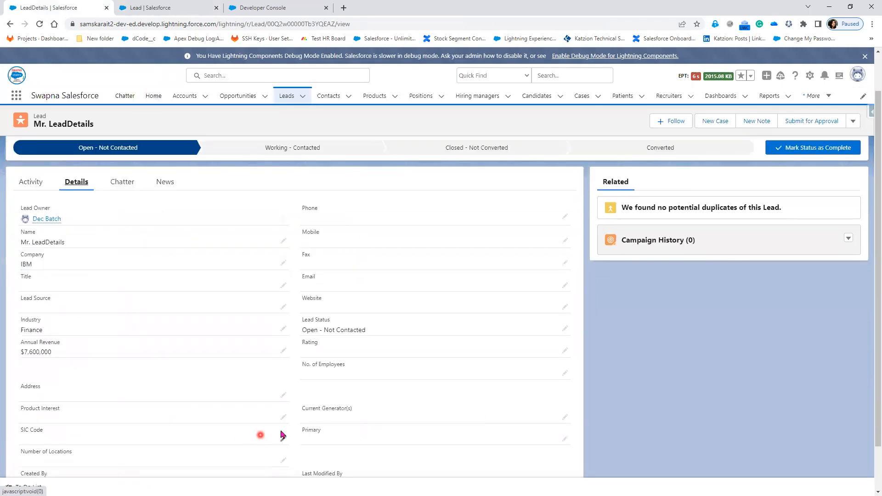
pyautogui.click(284, 418)
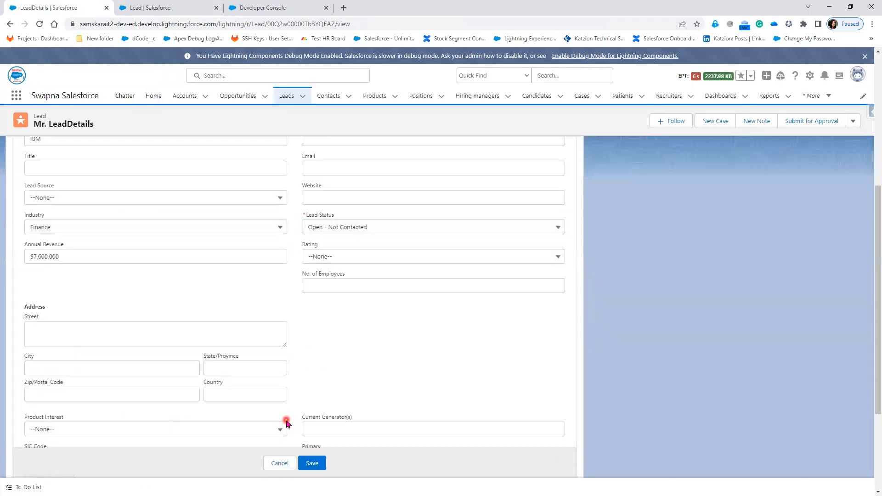
pyautogui.click(274, 338)
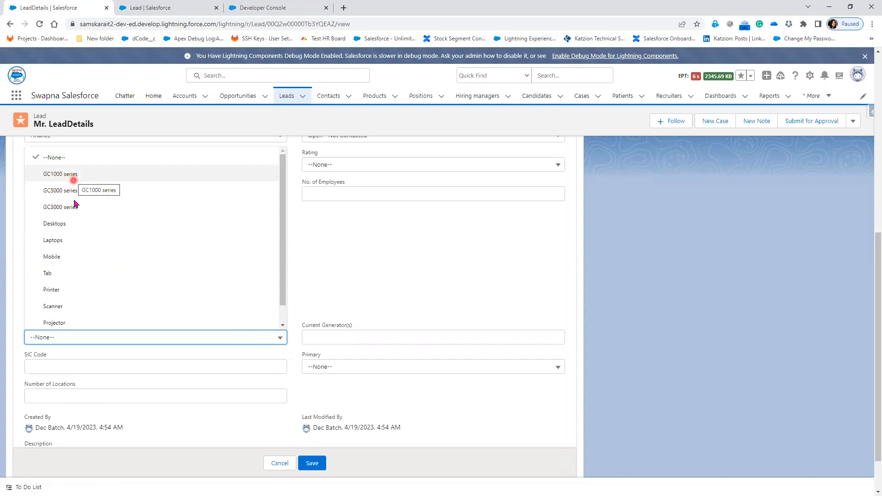
pyautogui.click(163, 8)
# Delete the GC1000 series value, replacing it with Desktops
pyautogui.scroll(-5, 269, 314)
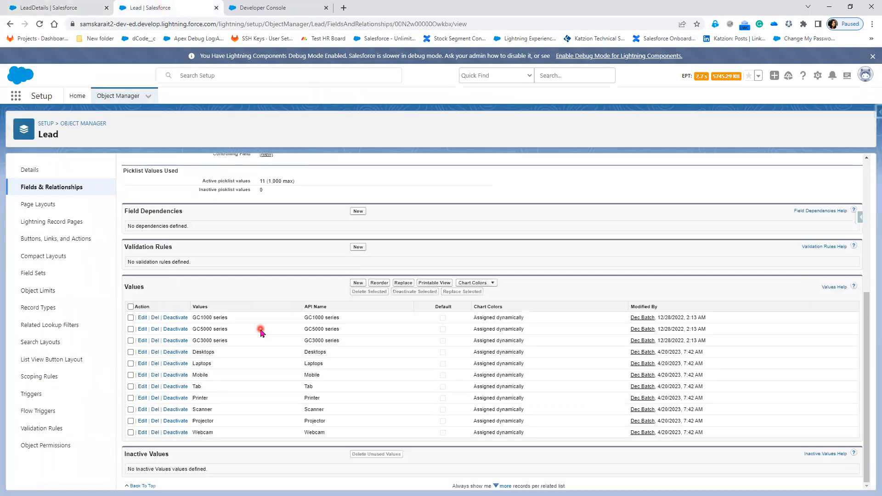
pyautogui.click(156, 318)
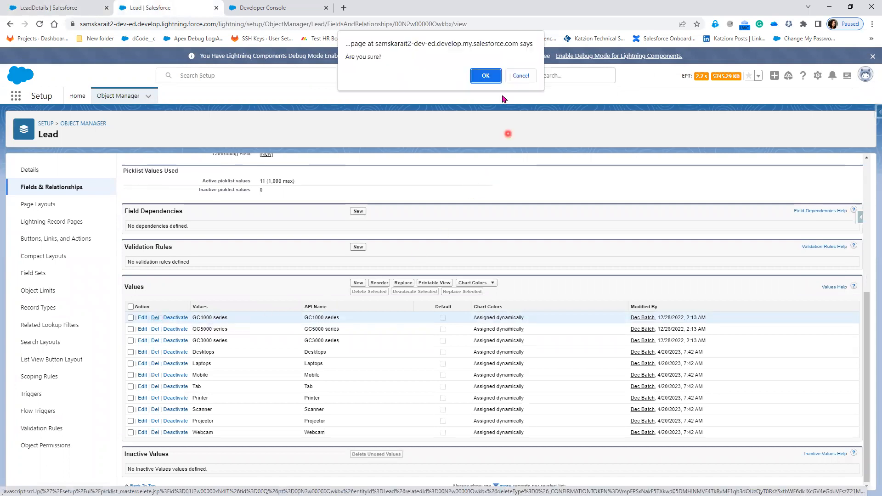
pyautogui.click(487, 77)
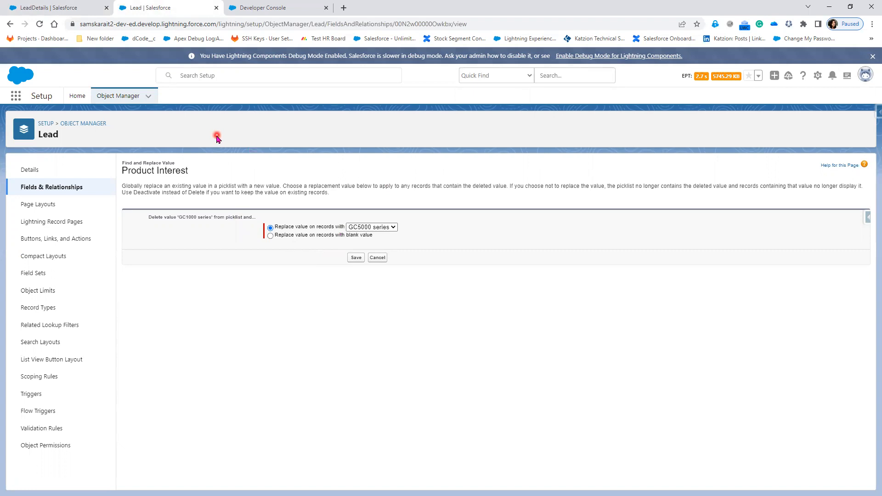
pyautogui.click(361, 229)
pyautogui.click(368, 251)
pyautogui.click(358, 259)
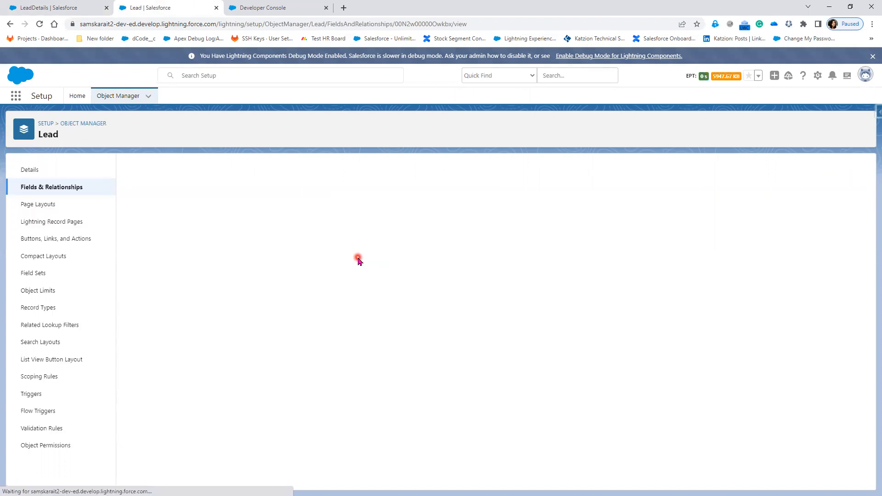
# Delete the GC5000 series value, choosing a replacement for existing records
pyautogui.scroll(-7, 358, 258)
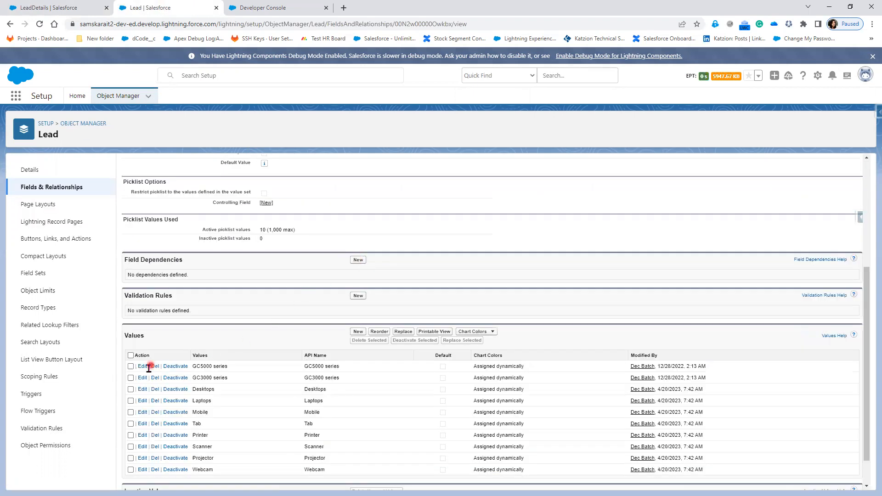
pyautogui.click(154, 367)
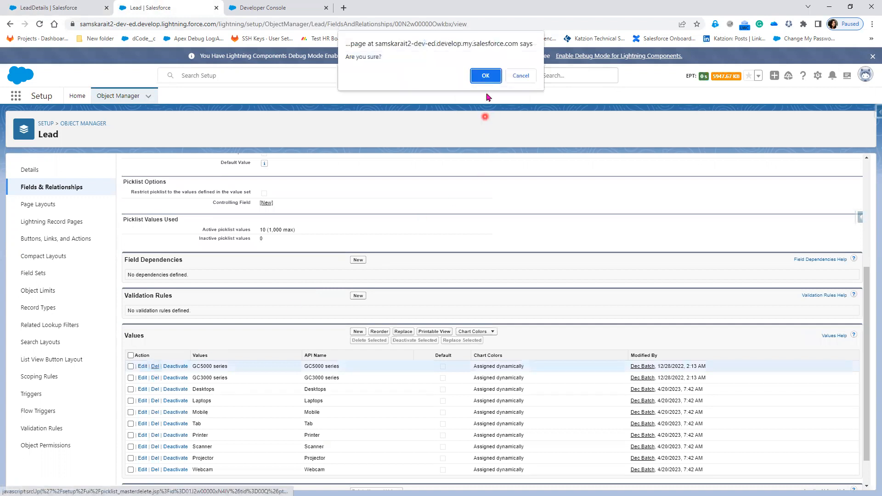
pyautogui.click(485, 76)
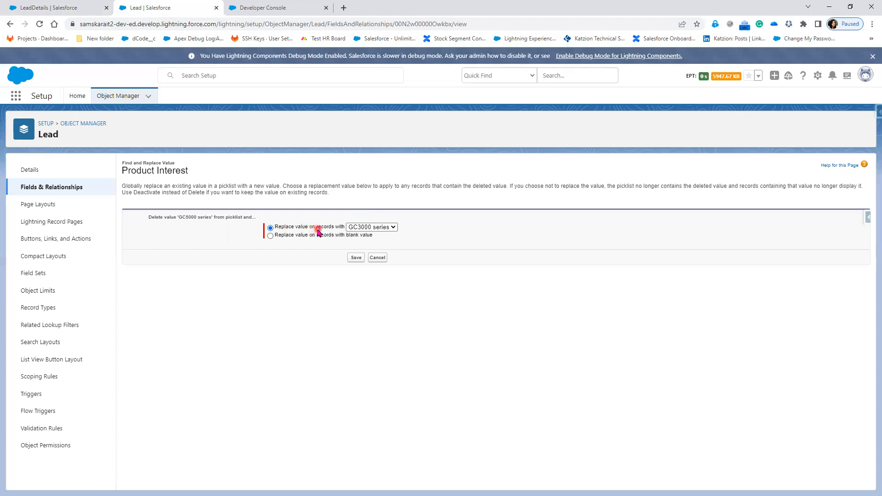
pyautogui.click(384, 227)
pyautogui.click(369, 252)
pyautogui.click(353, 257)
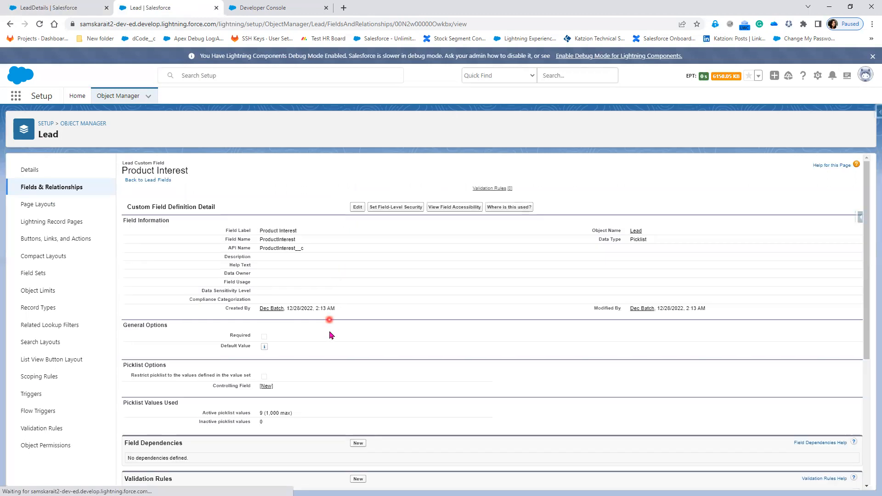
# Delete the GC3000 series value, reassigning its records to Desktops
pyautogui.scroll(-3, 330, 333)
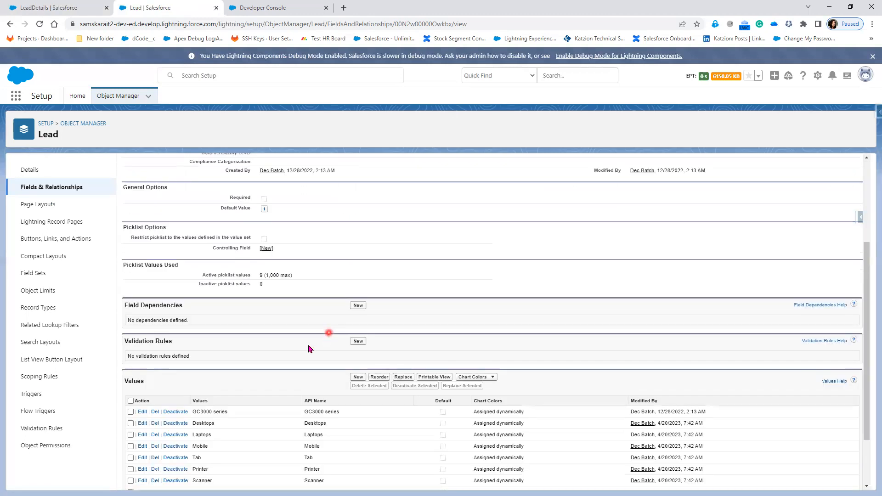
pyautogui.click(154, 413)
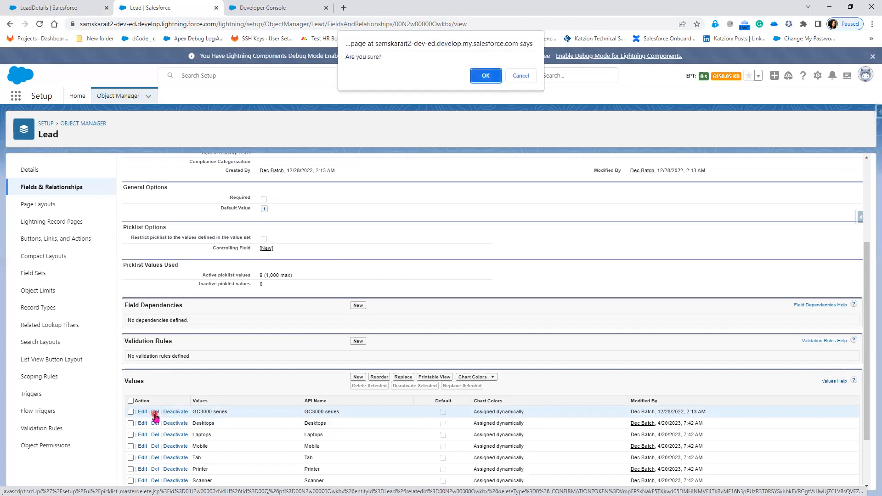
pyautogui.click(486, 76)
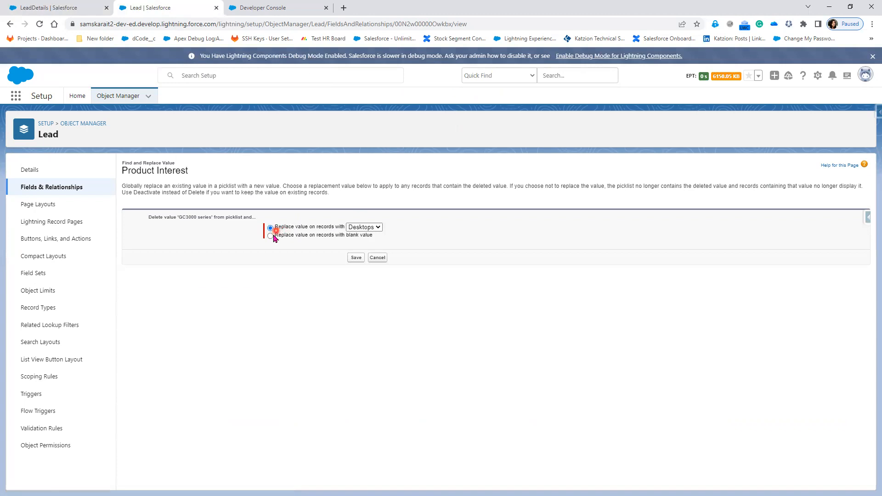
pyautogui.click(367, 228)
pyautogui.click(432, 232)
pyautogui.click(355, 258)
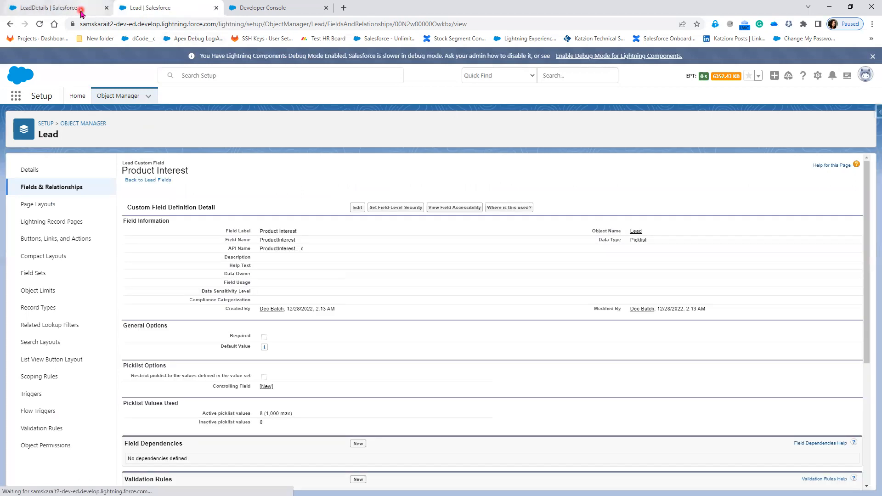
# Reload the Mr. LeadDetails lead and show its Details fields
pyautogui.click(52, 8)
pyautogui.click(38, 26)
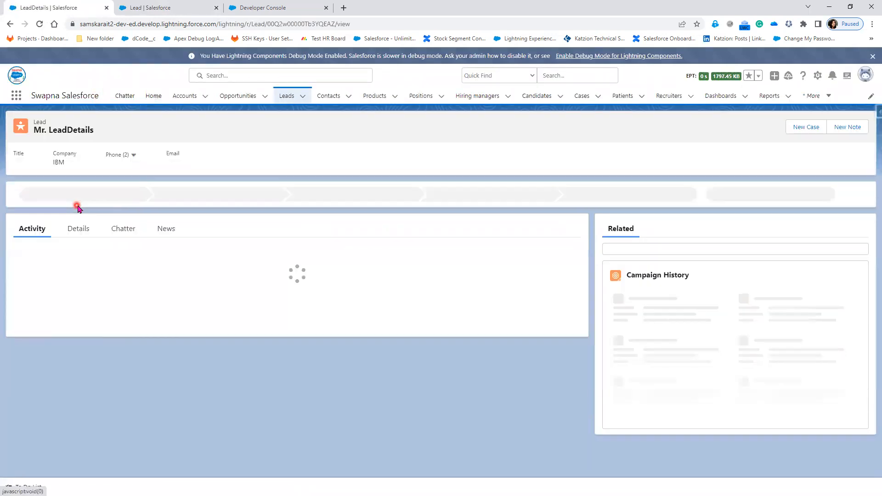
pyautogui.click(81, 237)
pyautogui.scroll(-2, 223, 382)
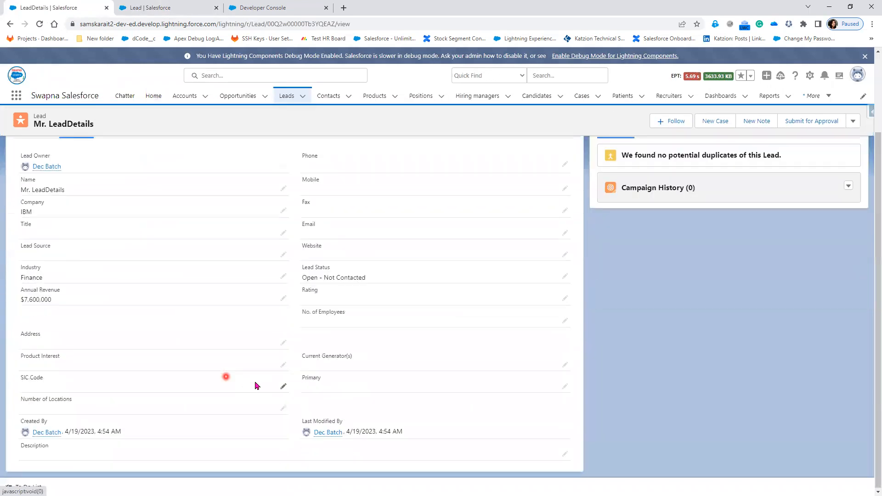
# Set Product Interest to Desktops and Lead Status to Working - Contacted, then save the lead
pyautogui.click(284, 365)
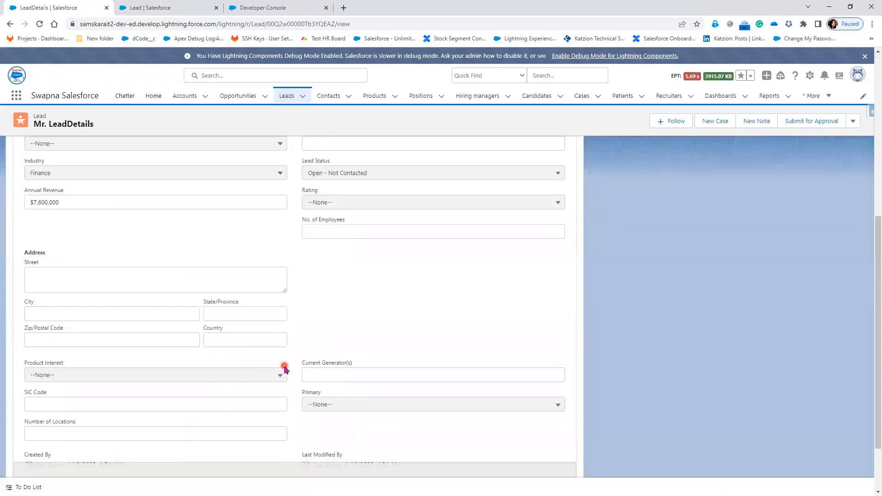
pyautogui.click(259, 376)
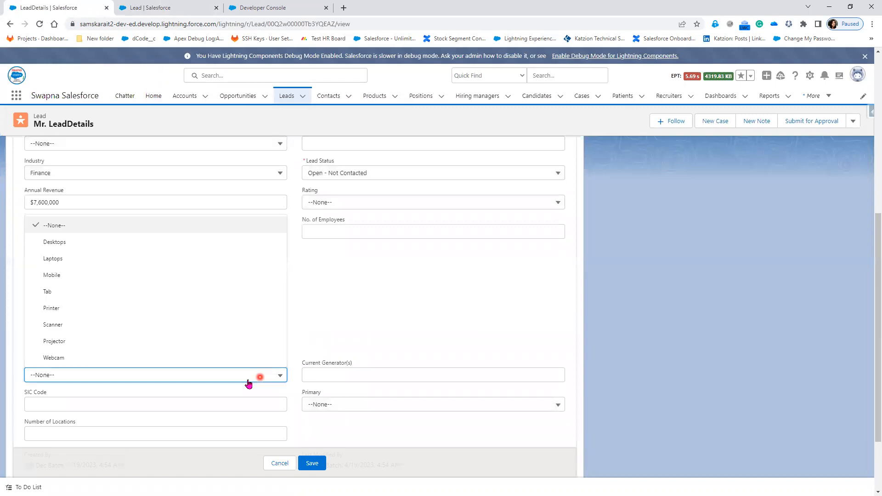
pyautogui.click(99, 250)
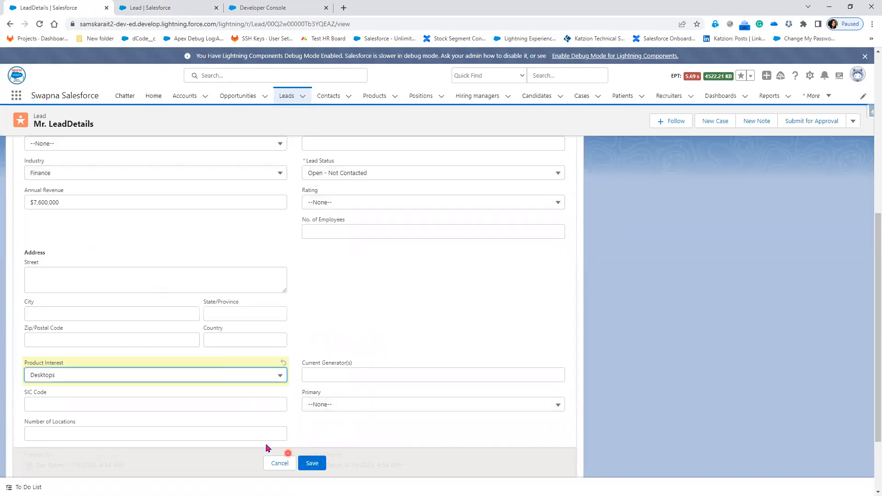
pyautogui.scroll(2, 354, 386)
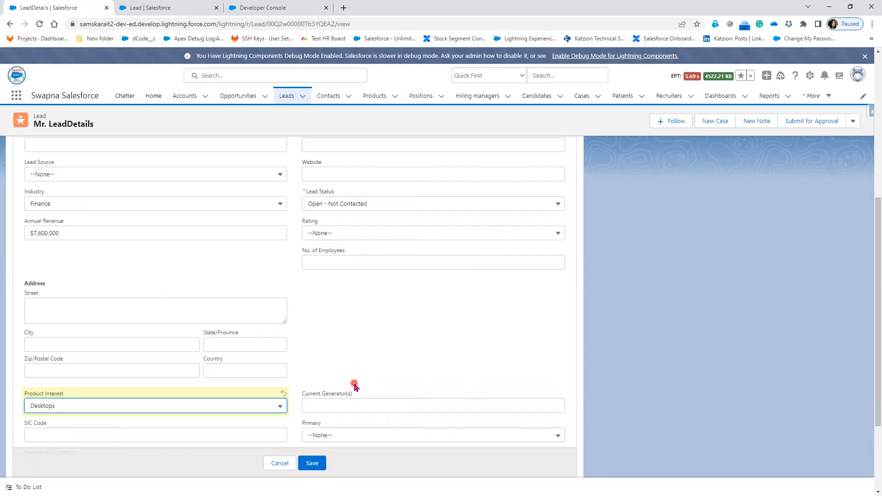
pyautogui.click(345, 267)
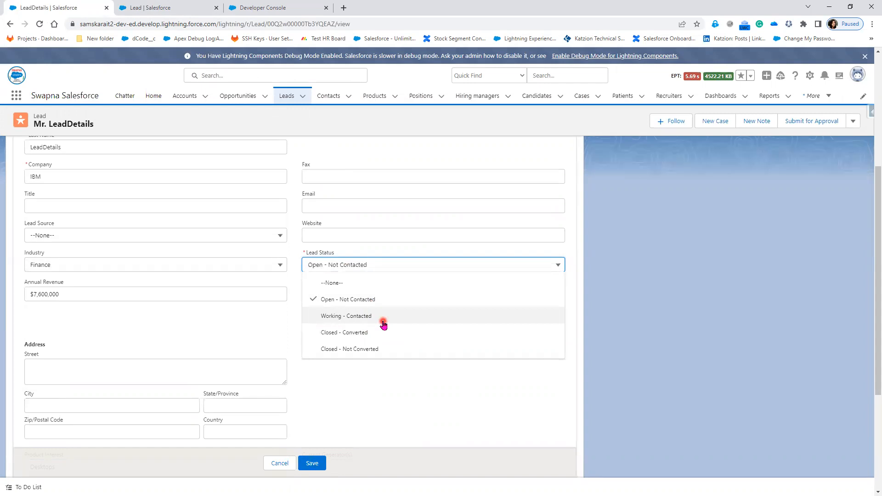
pyautogui.scroll(3, 221, 272)
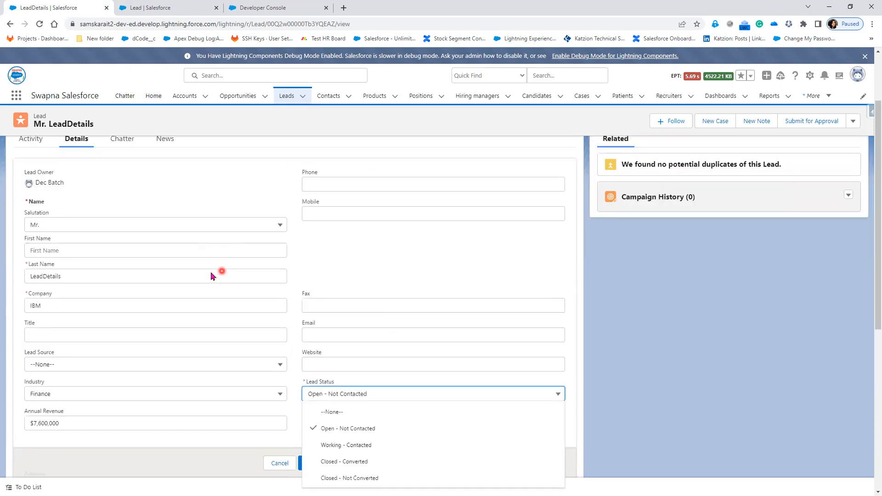
pyautogui.doubleClick(71, 288)
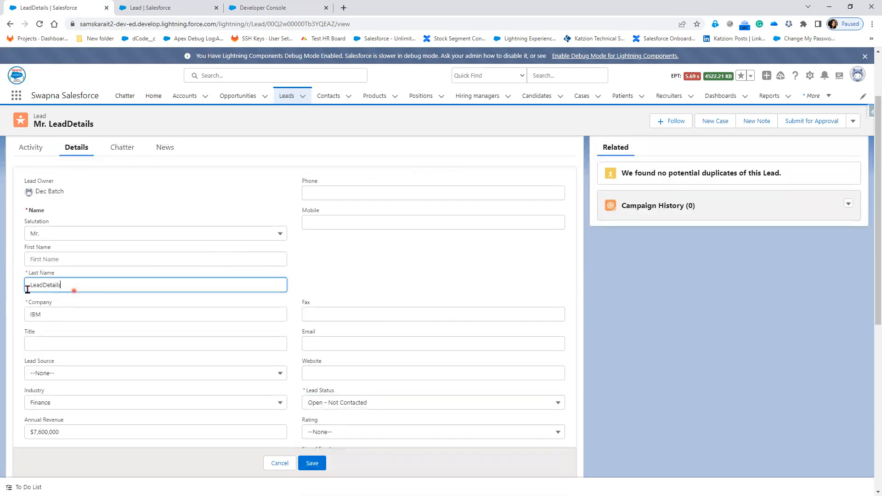
pyautogui.scroll(-2, 347, 341)
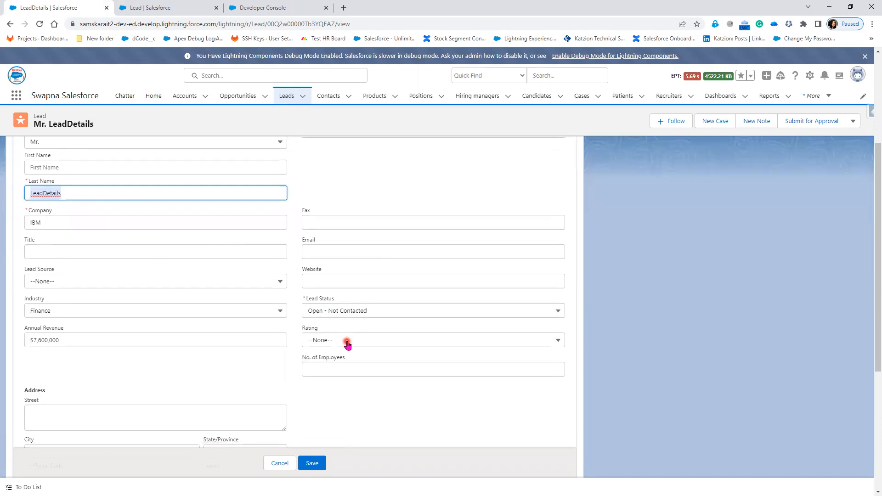
pyautogui.click(352, 314)
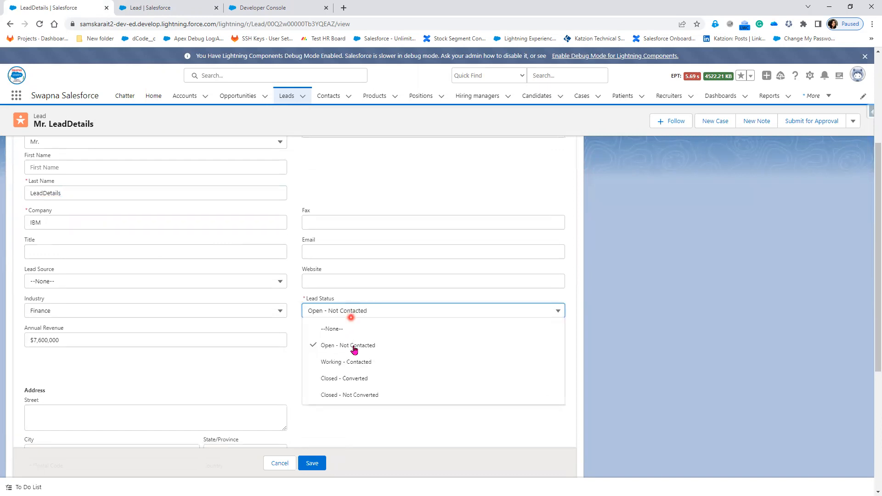
pyautogui.click(357, 363)
pyautogui.click(314, 466)
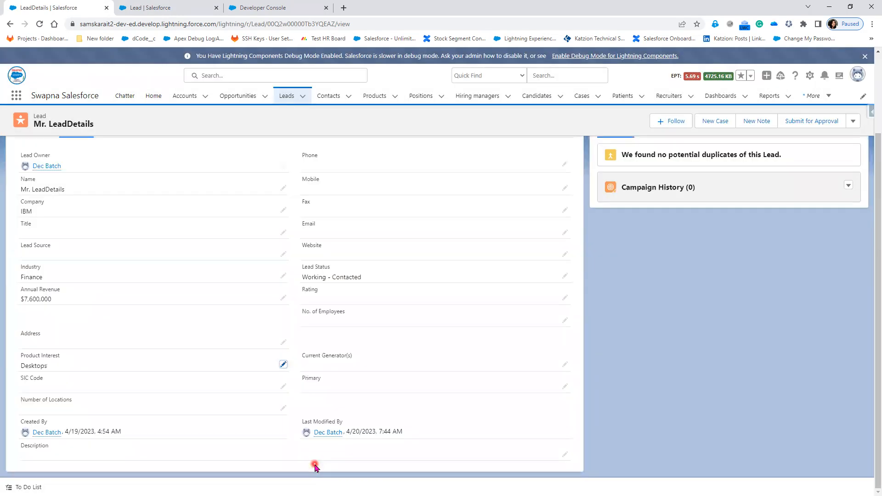
# Select the Converted status, then choose Convert from the lead's actions menu
pyautogui.scroll(3, 307, 427)
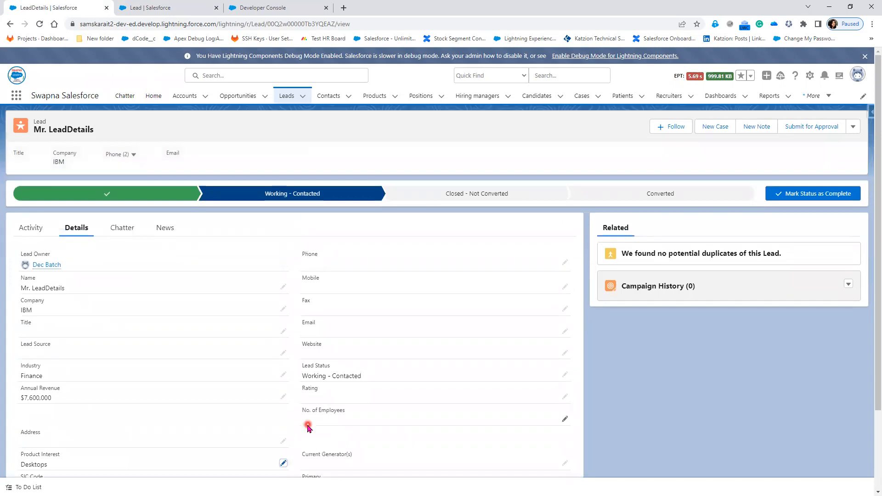
pyautogui.click(861, 132)
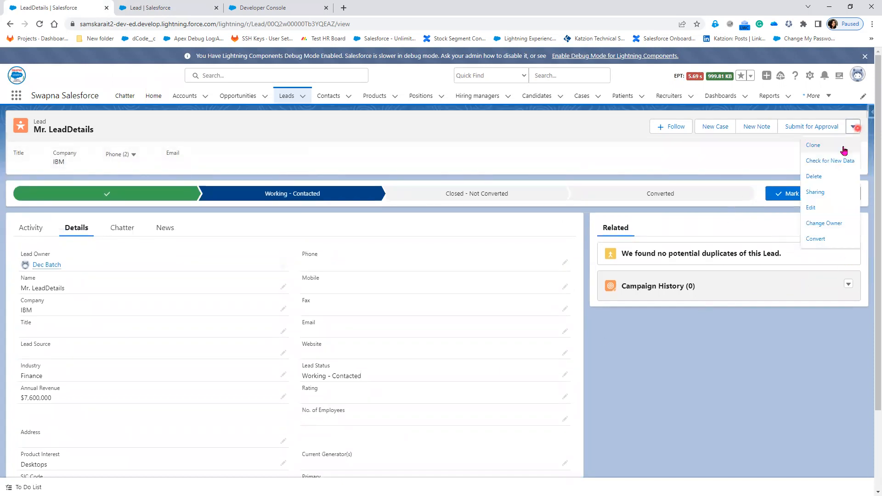
pyautogui.click(691, 193)
pyautogui.click(798, 201)
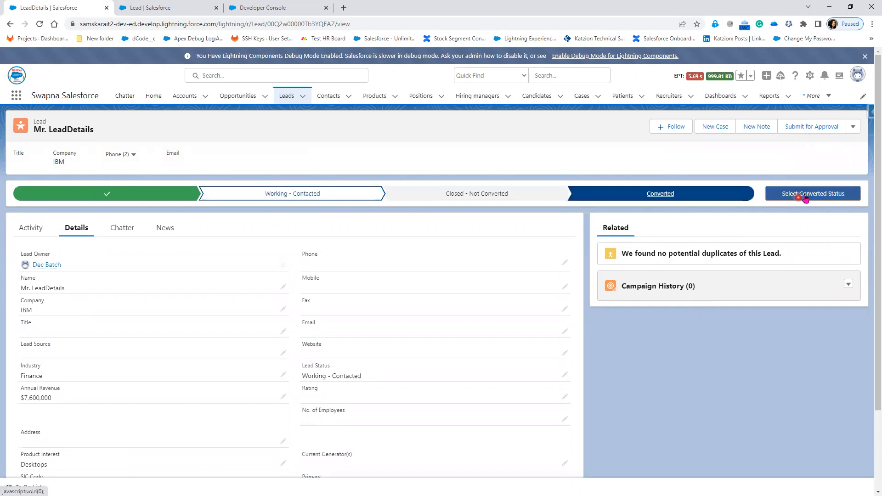
pyautogui.click(853, 126)
pyautogui.click(832, 241)
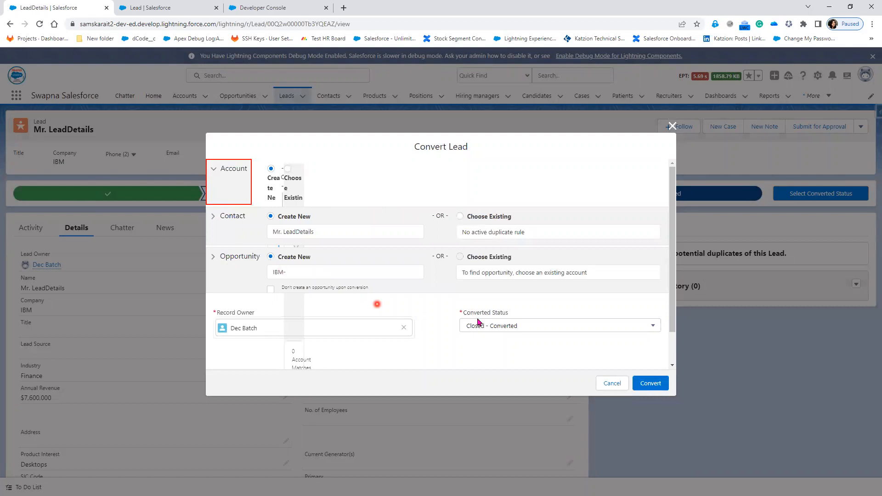
# Try converting the lead, then close the dialog after the mandatory Lead Source error
pyautogui.click(651, 384)
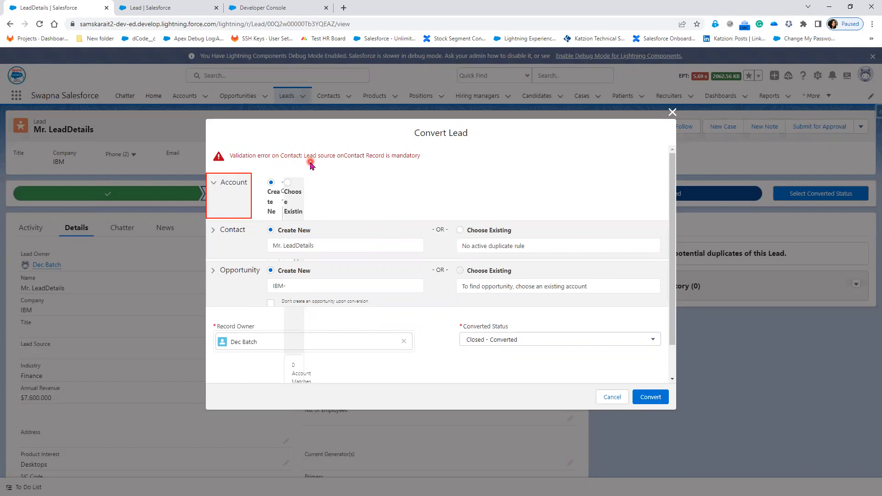
pyautogui.click(673, 113)
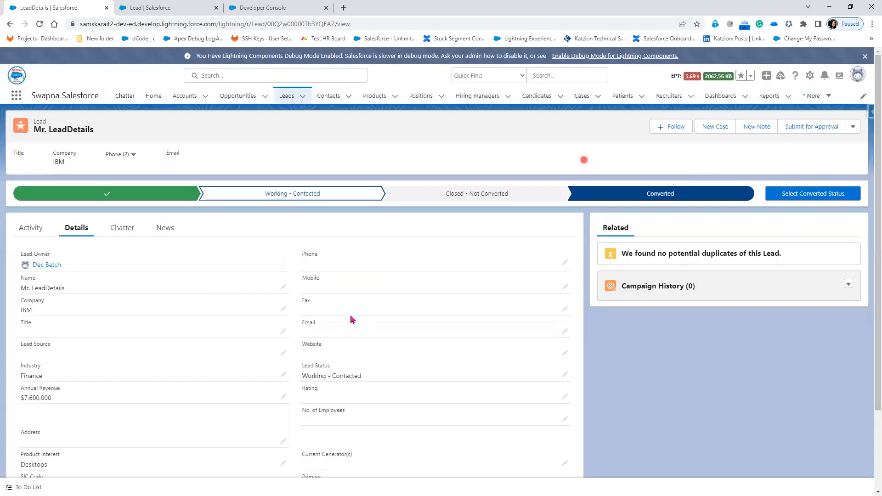
# Set the lead's Lead Source to Phone Inquiry and save
pyautogui.click(284, 352)
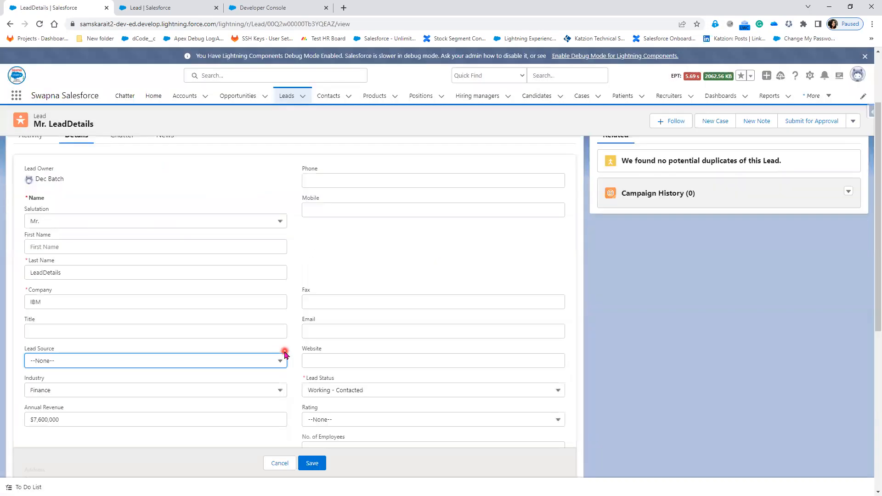
pyautogui.click(169, 368)
pyautogui.click(142, 412)
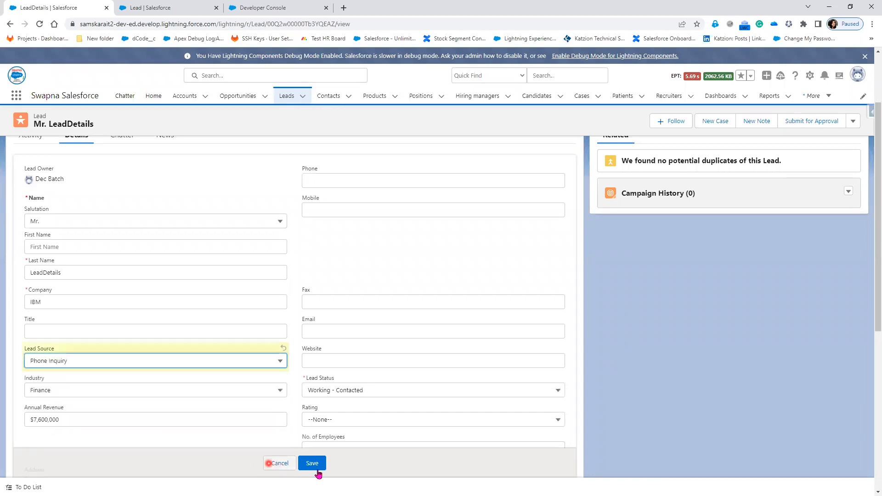
pyautogui.click(313, 464)
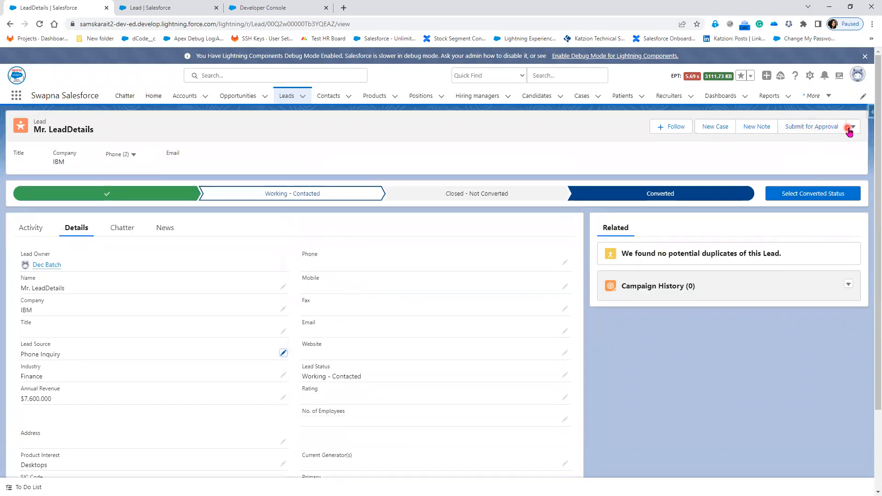
# Convert the lead into the IBM account, contact and opportunity, then go to Leads
pyautogui.click(849, 130)
pyautogui.click(829, 245)
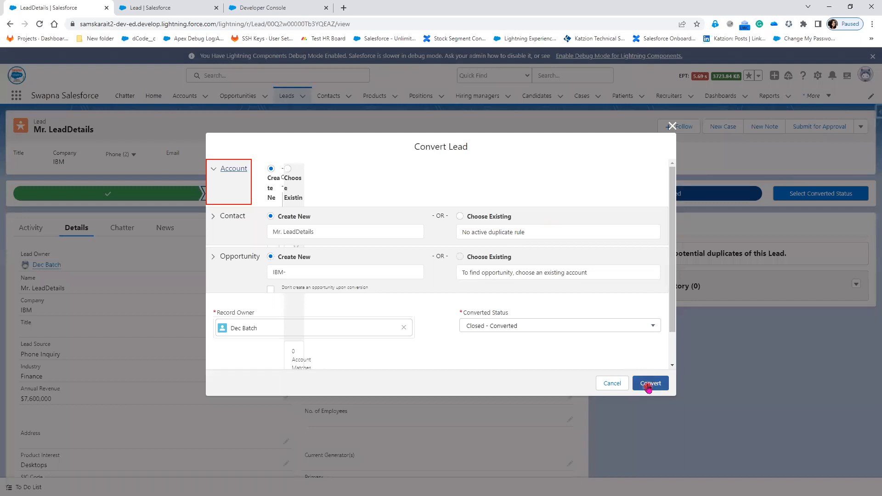
pyautogui.click(649, 383)
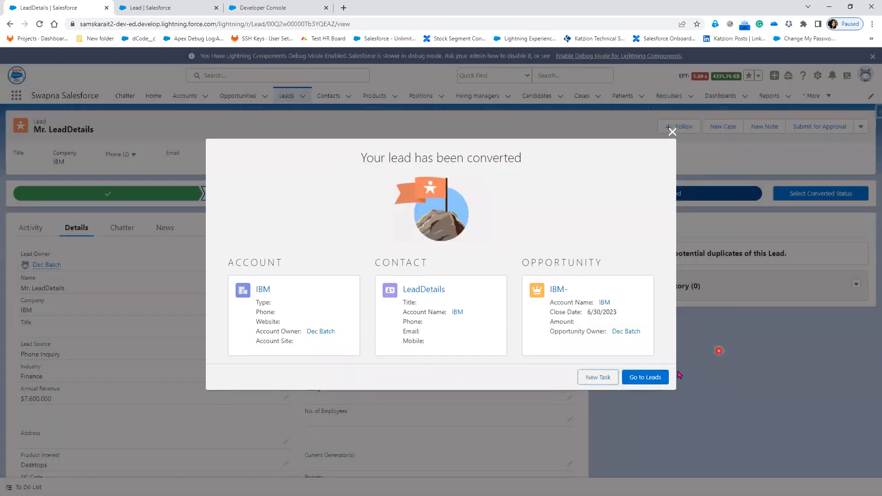
pyautogui.click(657, 377)
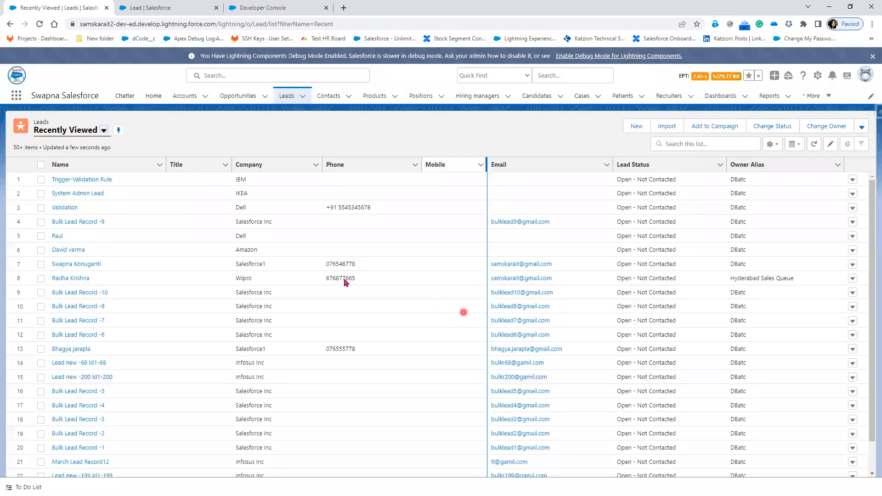
# Look over the Leads list rows, then open the Accounts list with IBM at the top
pyautogui.click(80, 179)
pyautogui.click(73, 336)
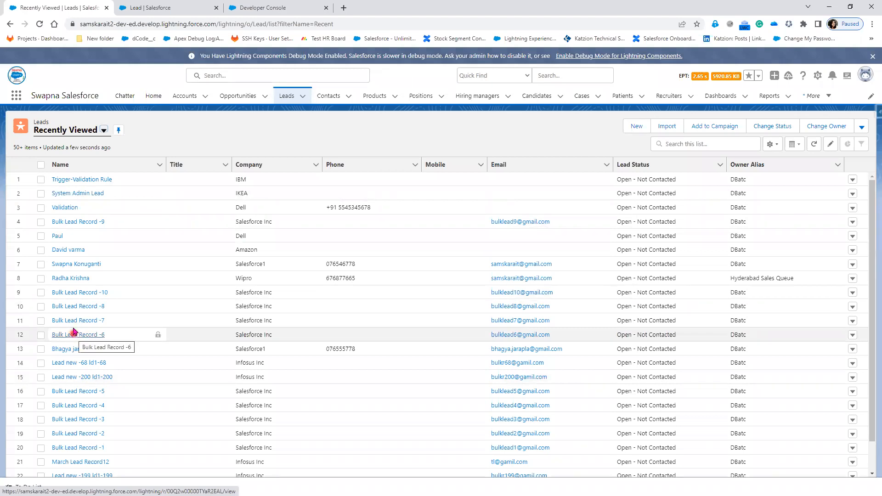
pyautogui.click(91, 353)
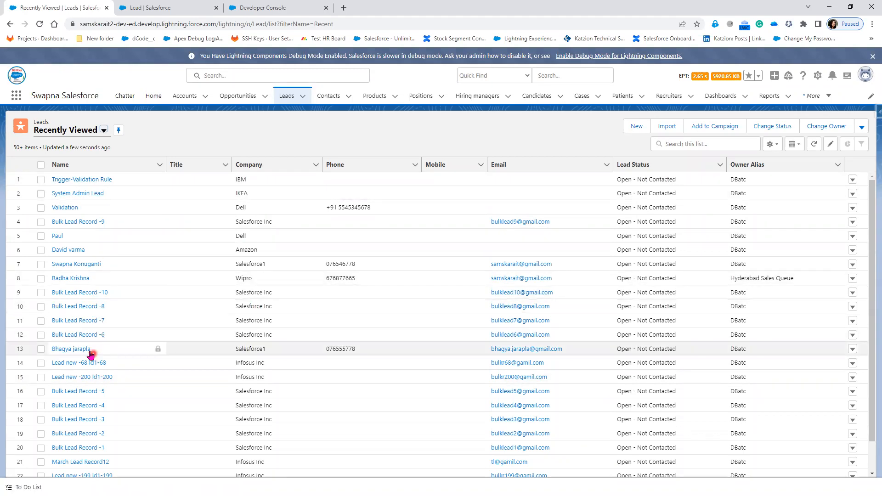
pyautogui.click(80, 218)
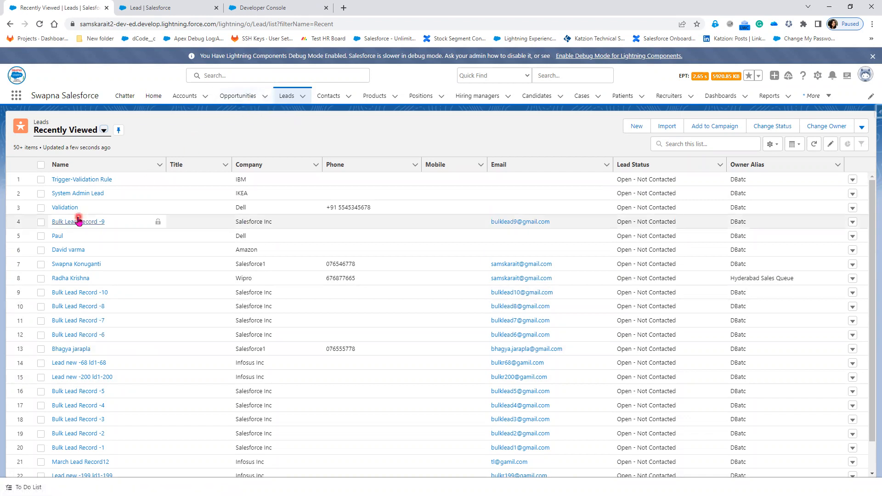
pyautogui.click(71, 214)
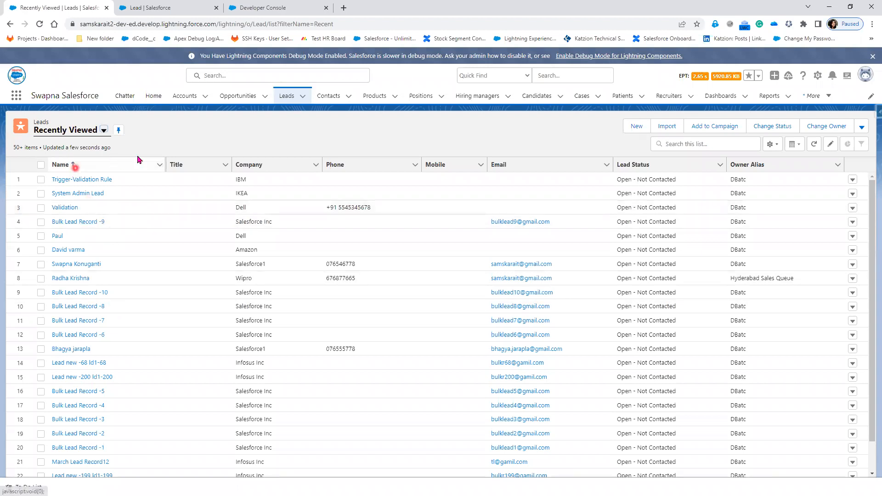
pyautogui.click(192, 99)
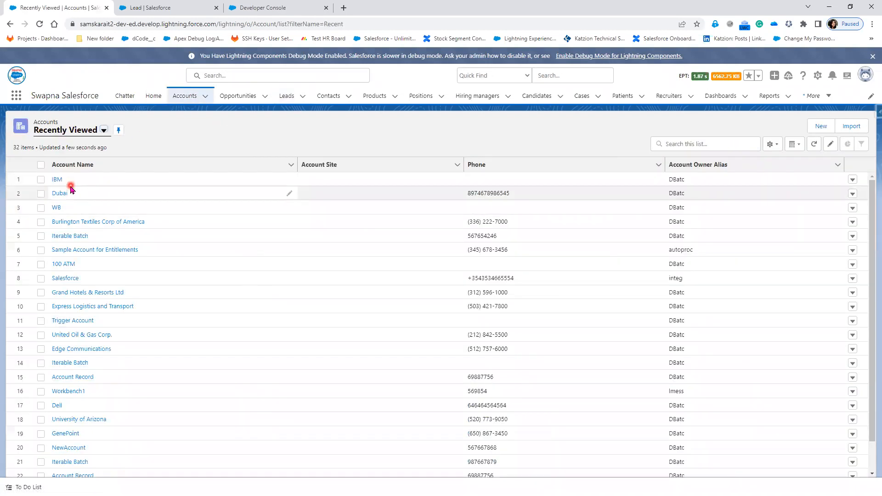
# Look through the Opportunities and Contacts lists, then return to the Leads list
pyautogui.click(240, 96)
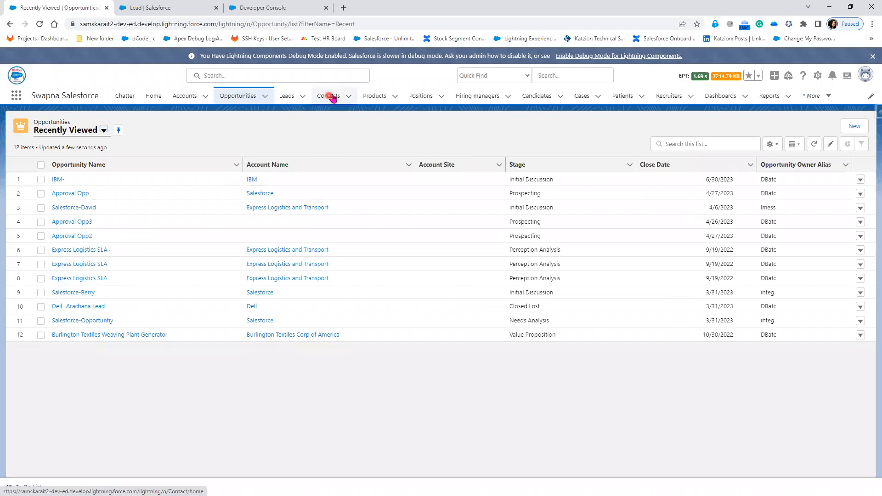
pyautogui.click(329, 96)
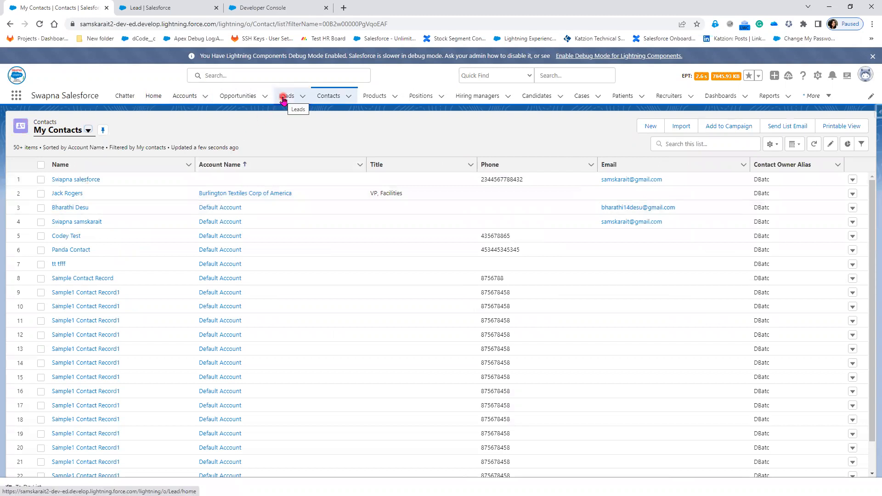
pyautogui.click(241, 99)
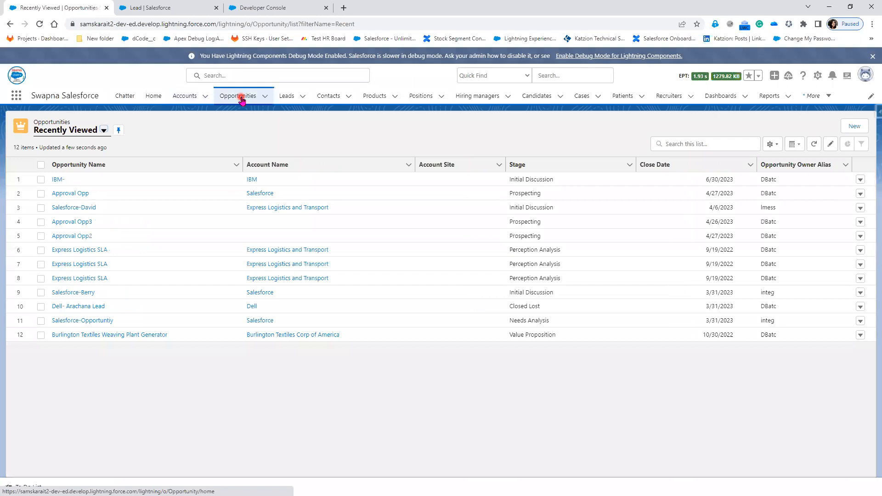
pyautogui.click(287, 97)
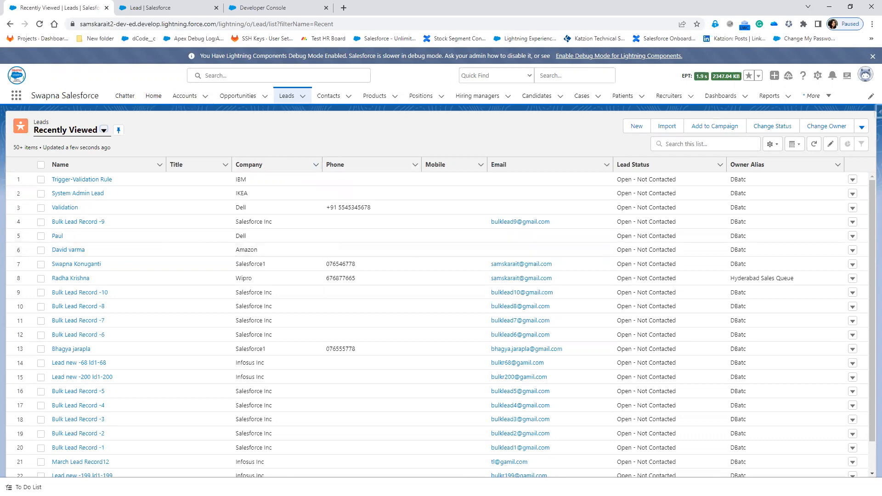
# On the Lead Conversion Process slide, reveal the Lead FirstName to Contact FirstName mapping
pyautogui.hotkey('alt', 'Tab')
pyautogui.click(217, 278)
pyautogui.click(217, 278)
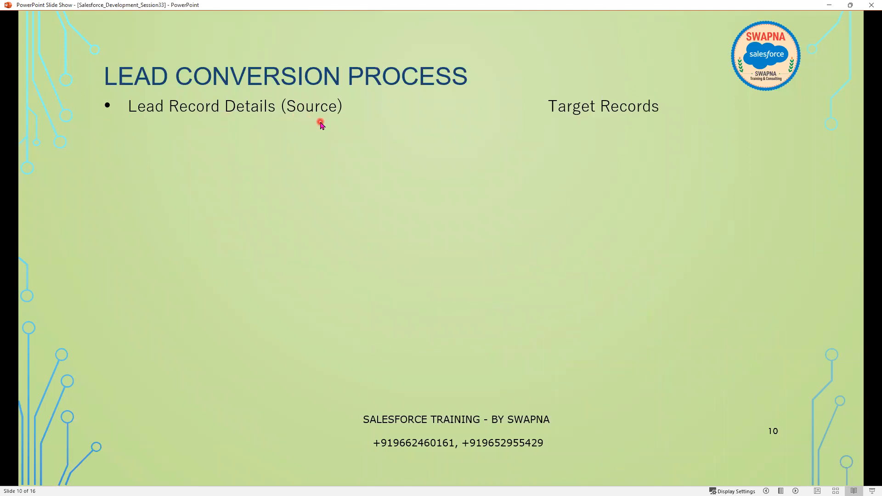
pyautogui.click(330, 248)
pyautogui.click(330, 248)
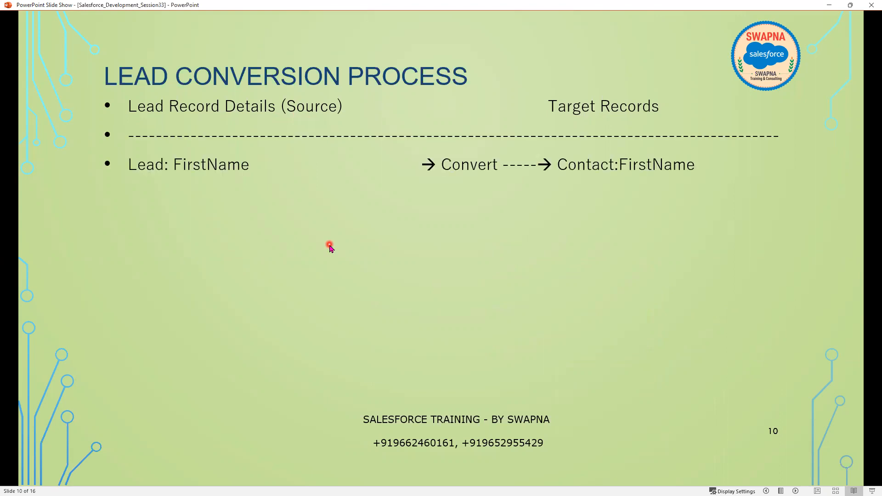
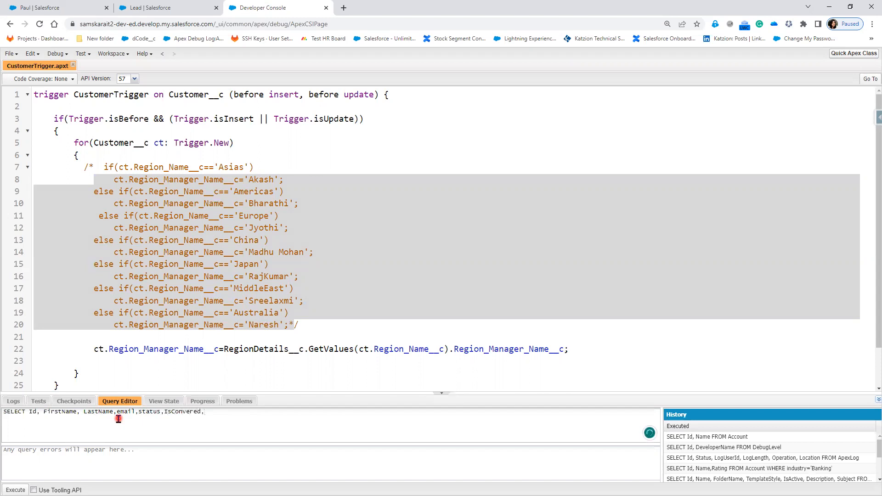
# Add ConvertedAccountId, ConvertedContactId and ConvertedOpportunityId From Lead to the query, zoomed to 150%
pyautogui.write('ert')
pyautogui.hotkey('ctrl', '+')
pyautogui.hotkey('ctrl', '+')
pyautogui.hotkey('ctrl', '+')
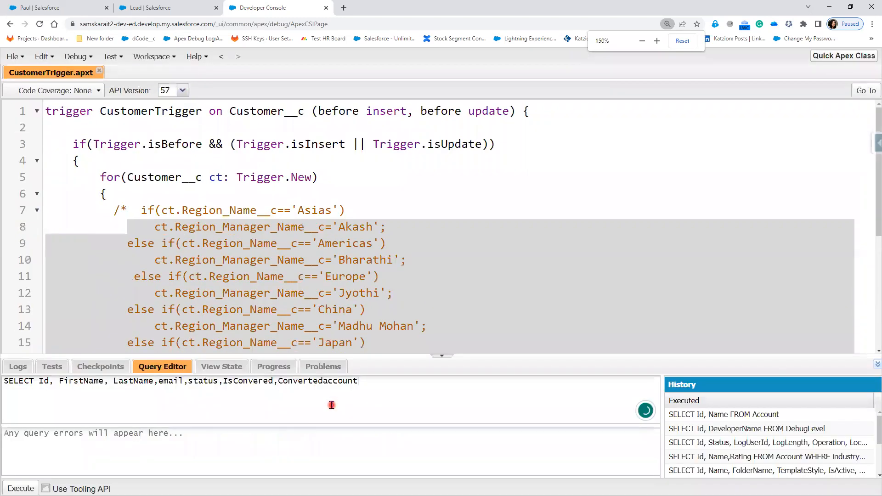
pyautogui.write('Id,')
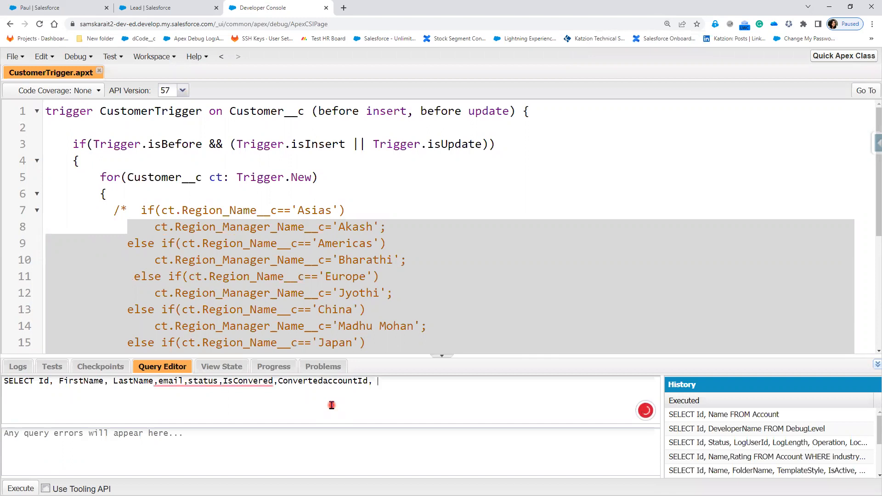
pyautogui.write(' convertedContactId,ConvertedOpportunityId')
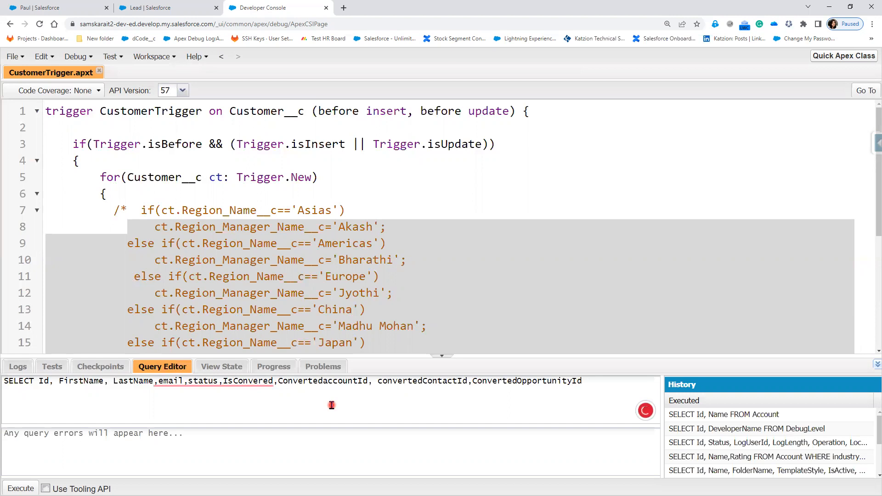
pyautogui.write(' From Lead')
pyautogui.click(147, 5)
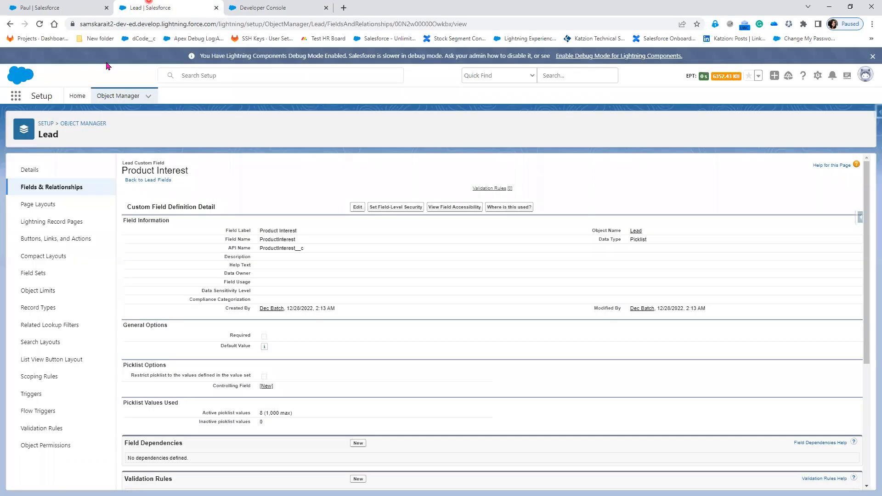
# Open the Wipro lead from the recently viewed Leads list and show its details
pyautogui.click(55, 7)
pyautogui.click(284, 96)
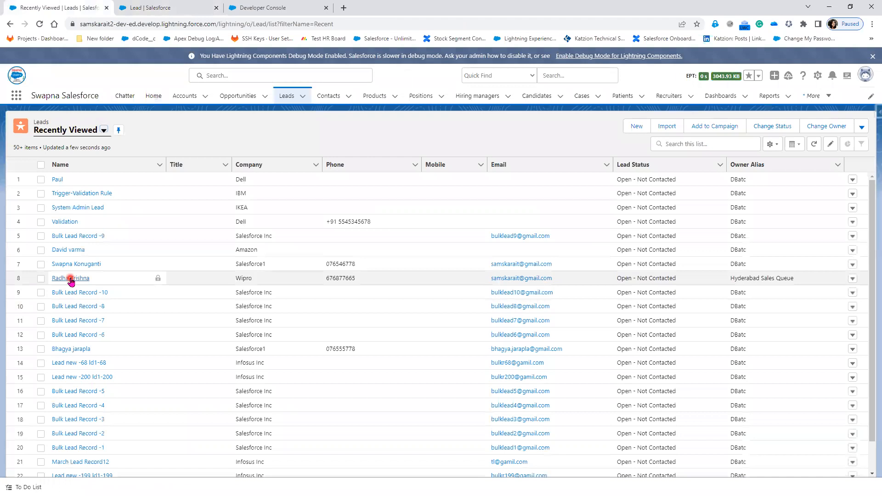
pyautogui.click(71, 279)
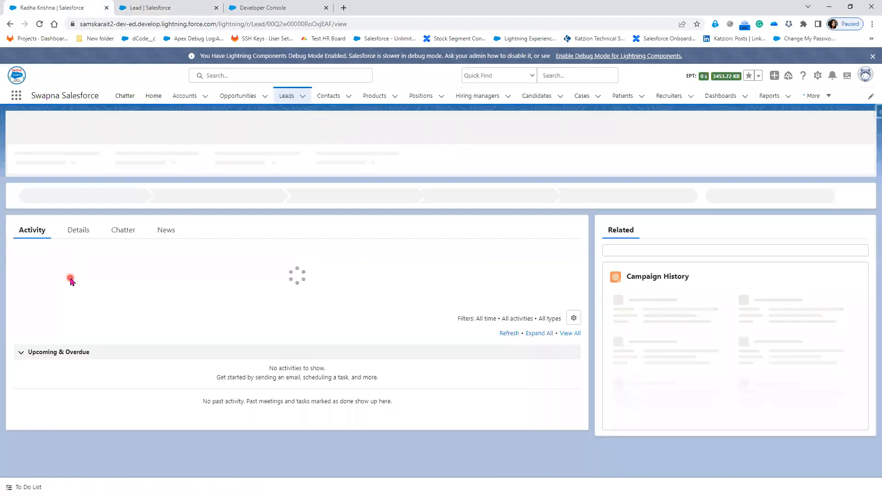
pyautogui.click(79, 231)
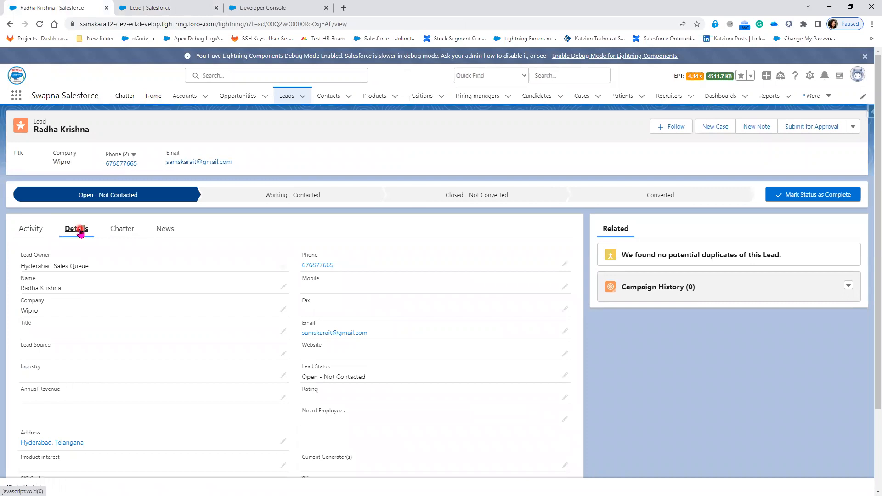
# Copy the Wipro lead's record ID from the address bar and return to the Developer Console
pyautogui.click(360, 25)
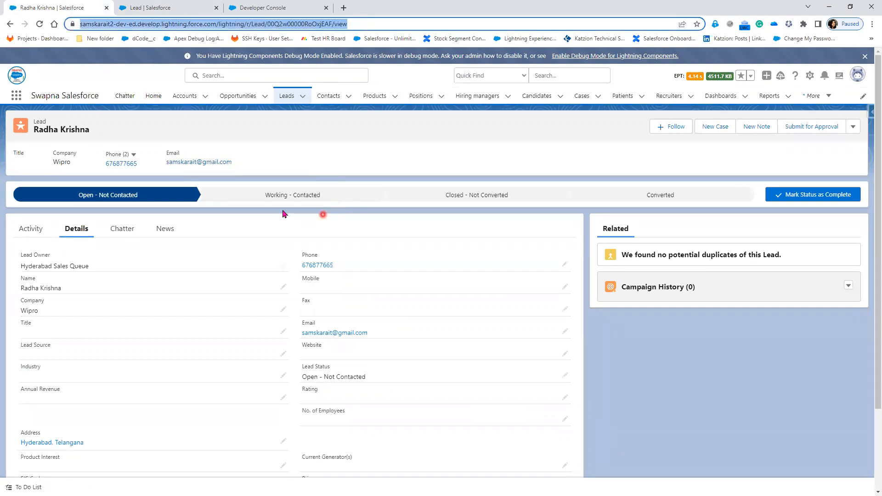
pyautogui.doubleClick(308, 27)
pyautogui.hotkey('ctrl', 'c')
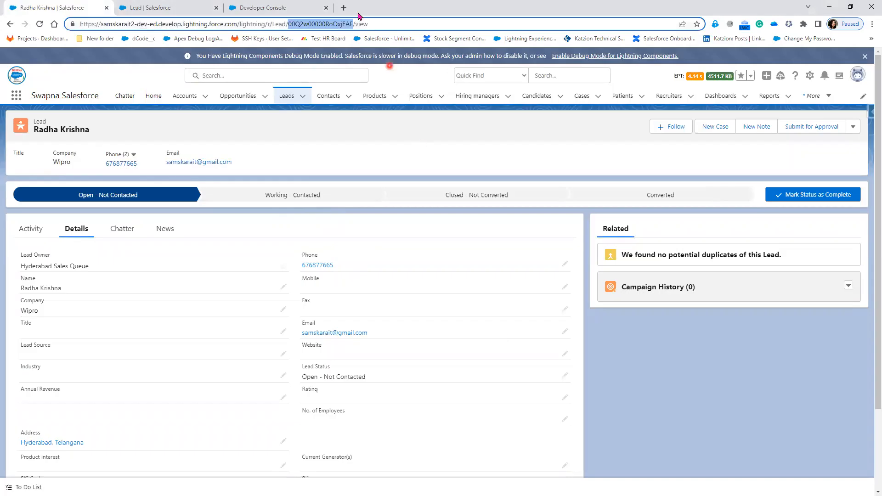
pyautogui.click(276, 8)
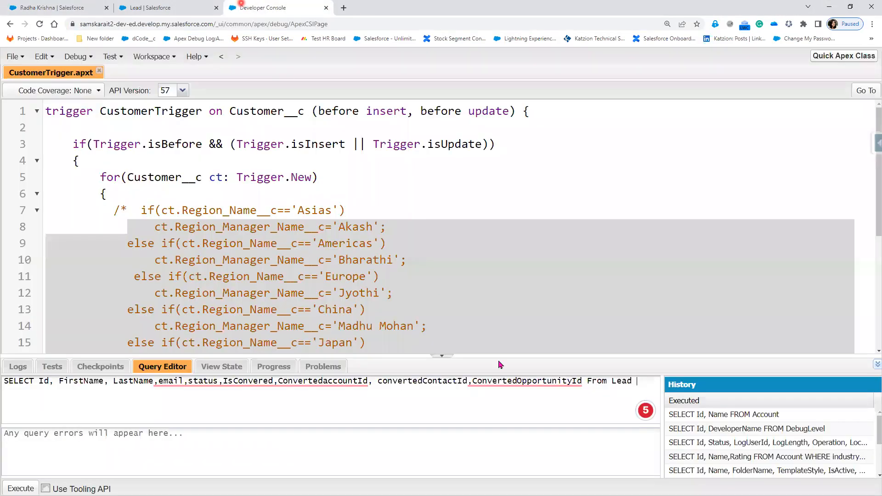
# Filter the Lead query with where Id='<copied lead ID>' and execute it
pyautogui.write('here Id=')
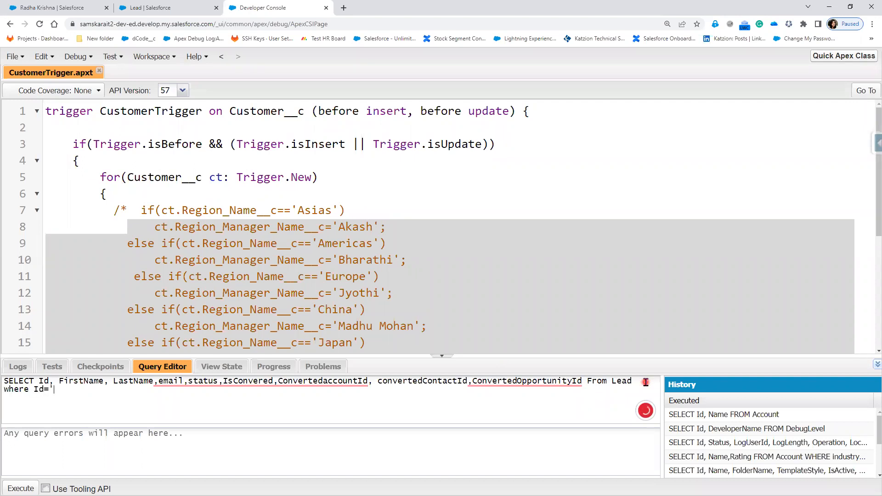
pyautogui.write("'")
pyautogui.hotkey('ctrl', 'v')
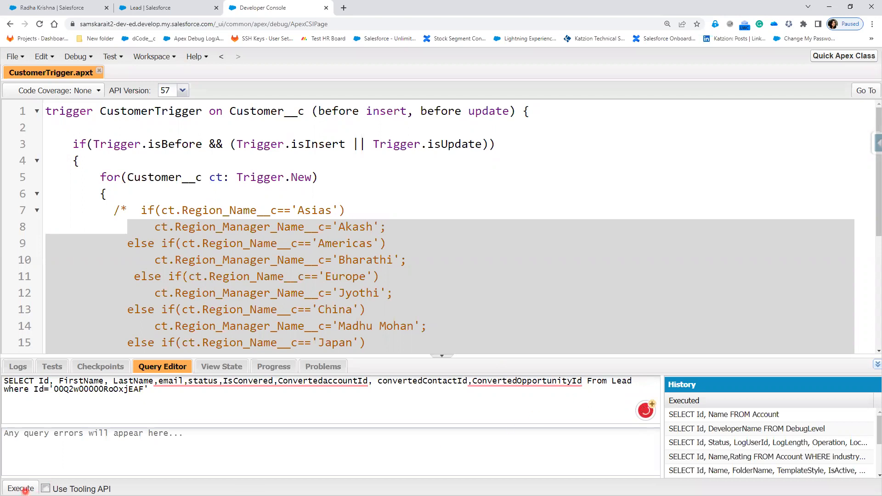
pyautogui.click(25, 491)
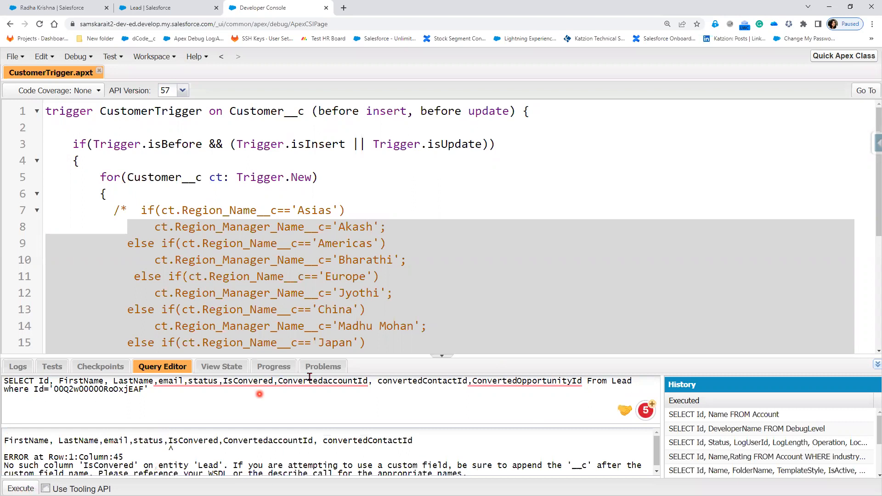
# Correct IsConvered to IsConverted, rerun, and highlight IsConverted false with empty converted Ids
pyautogui.click(253, 381)
pyautogui.click(334, 384)
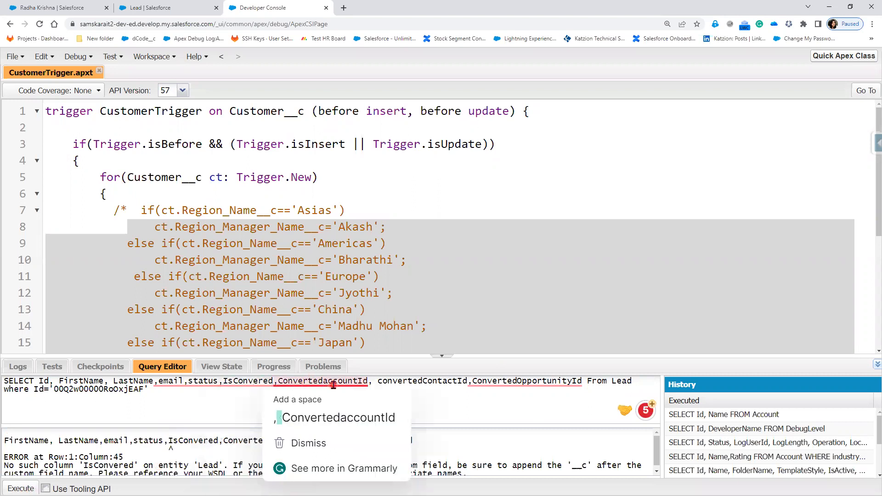
pyautogui.moveTo(254, 383)
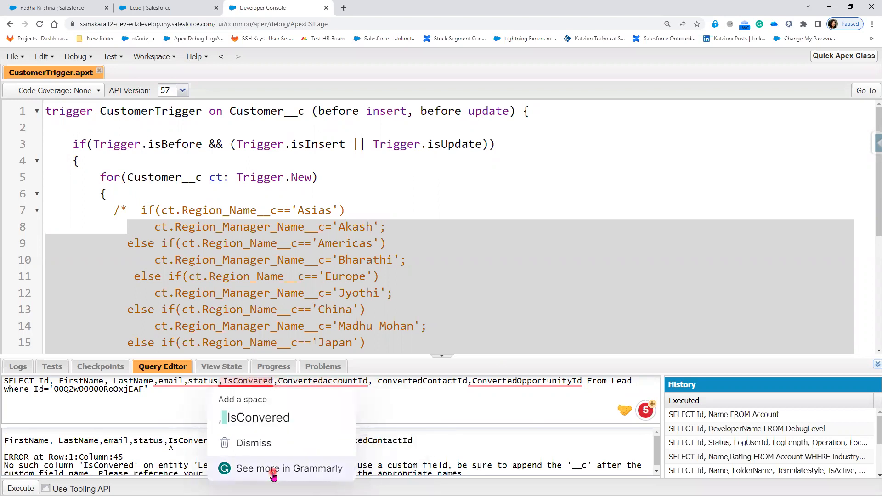
pyautogui.write('t')
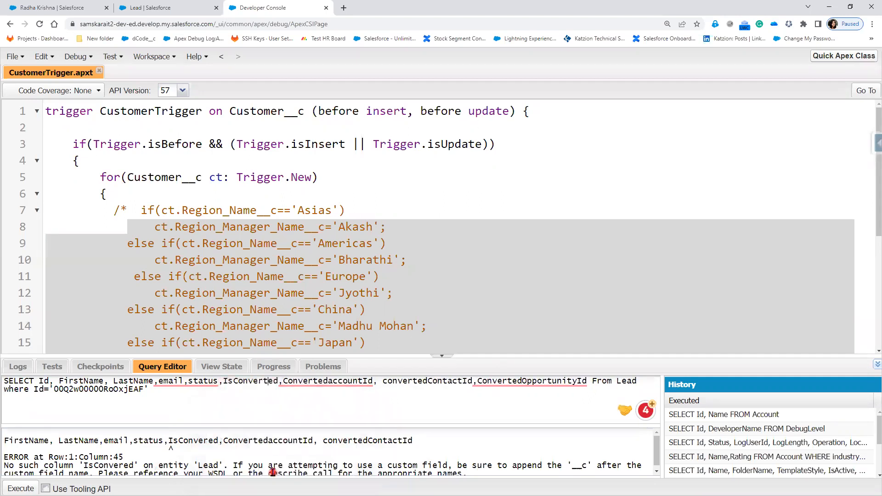
pyautogui.click(21, 488)
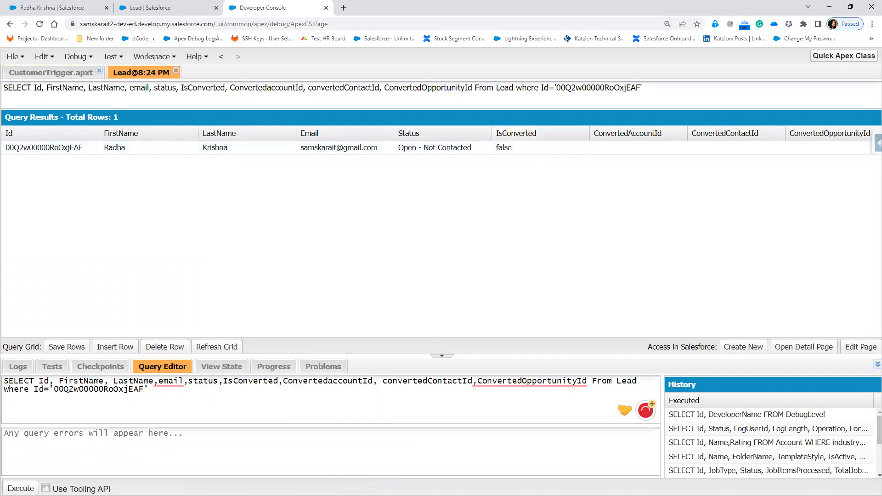
pyautogui.moveTo(492, 124)
pyautogui.mouseDown()
pyautogui.moveTo(496, 158)
pyautogui.moveTo(875, 157)
pyautogui.mouseUp()
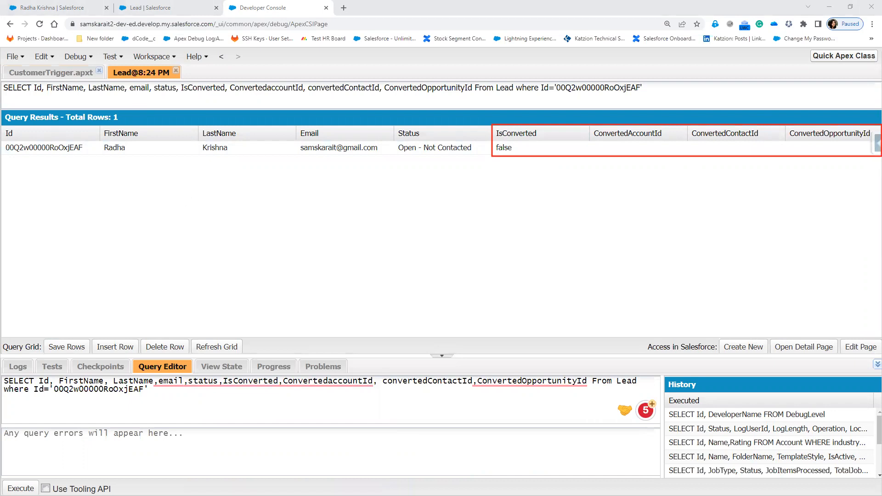
pyautogui.click(42, 7)
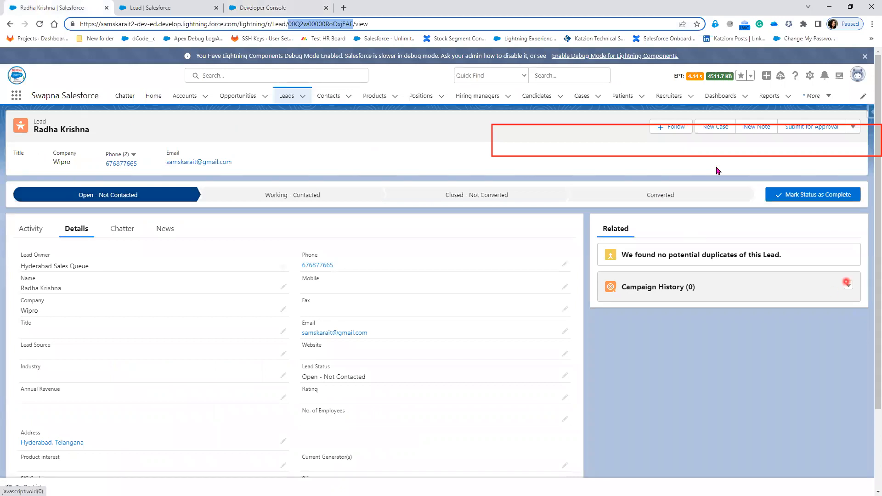
# Try converting the lead via the Converted stage, then close the Convert Lead dialog
pyautogui.click(694, 195)
pyautogui.click(830, 199)
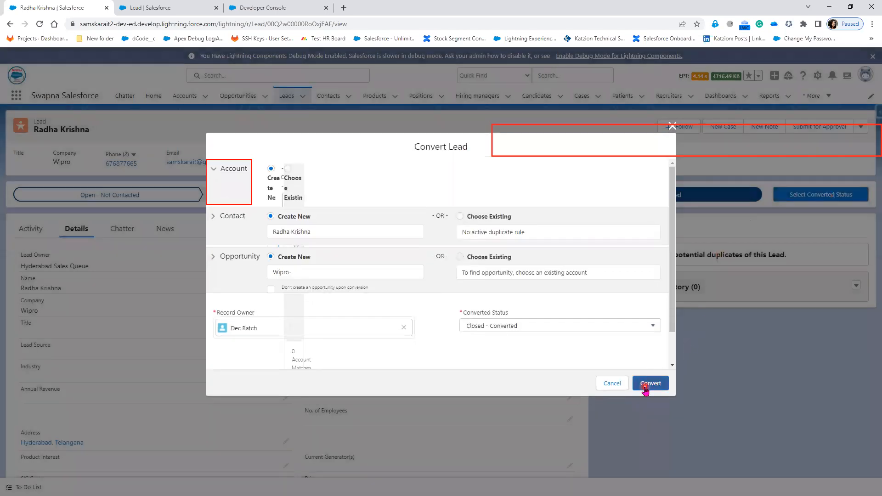
pyautogui.click(648, 384)
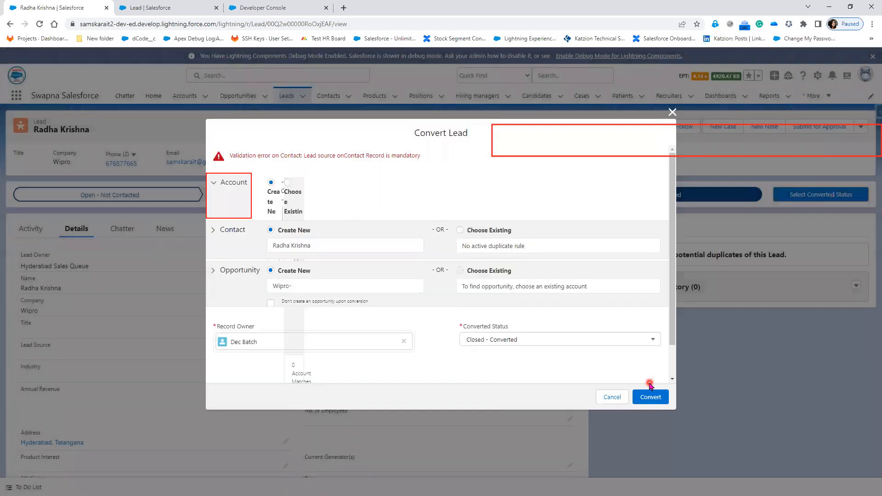
pyautogui.click(612, 397)
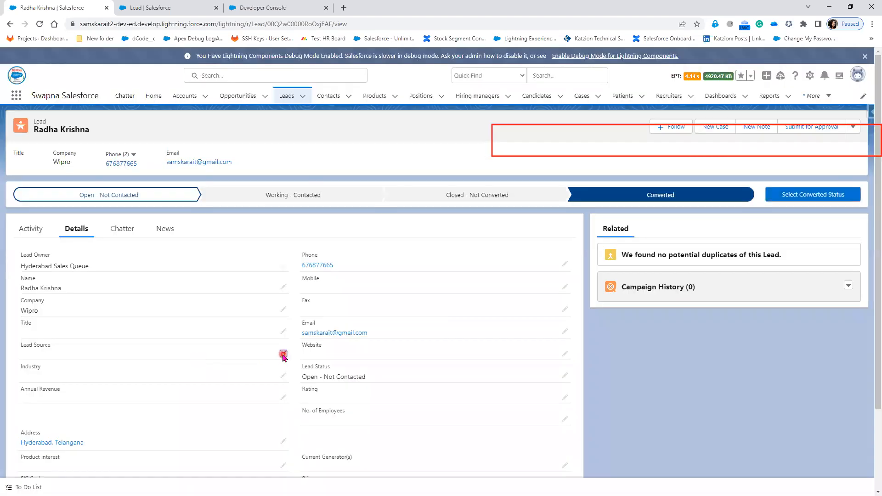
# Set the lead's Lead Source to Web and save
pyautogui.click(283, 357)
pyautogui.click(223, 363)
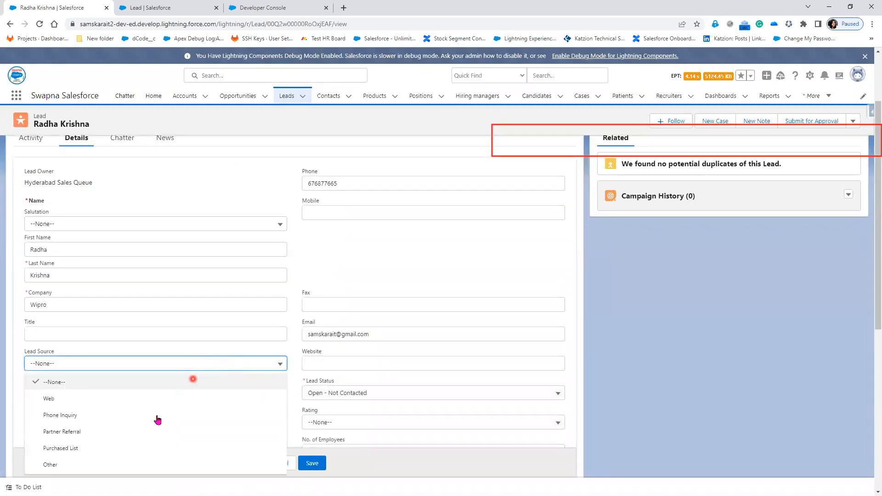
pyautogui.click(148, 399)
pyautogui.click(306, 463)
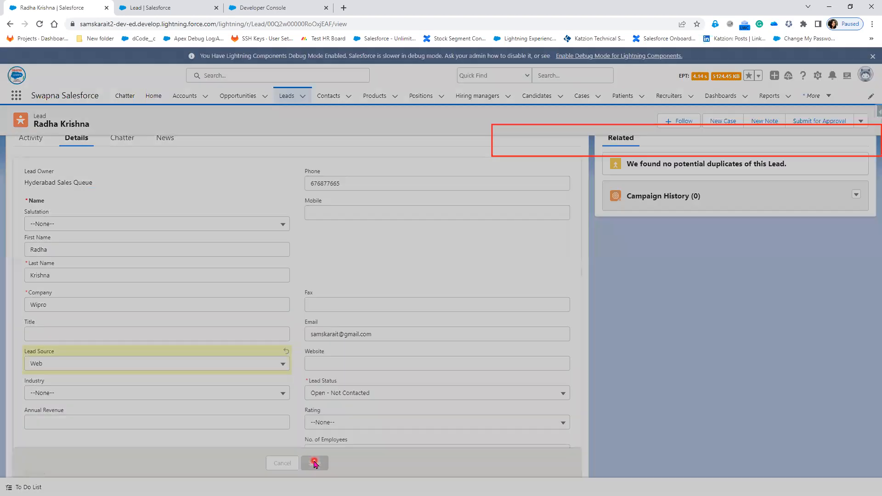
pyautogui.click(132, 419)
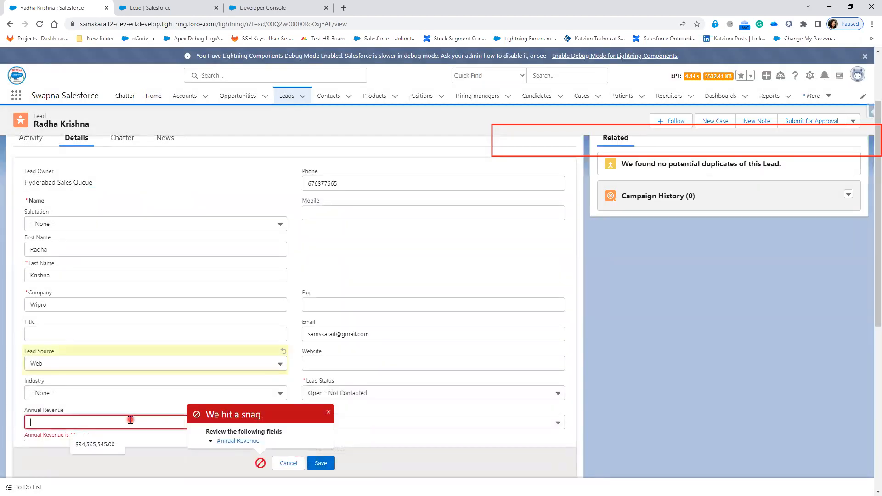
pyautogui.click(123, 420)
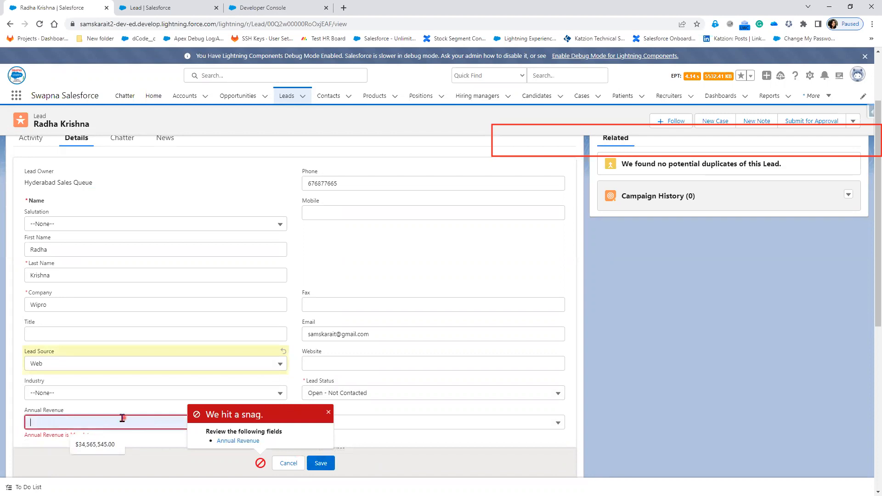
pyautogui.click(93, 442)
pyautogui.click(34, 422)
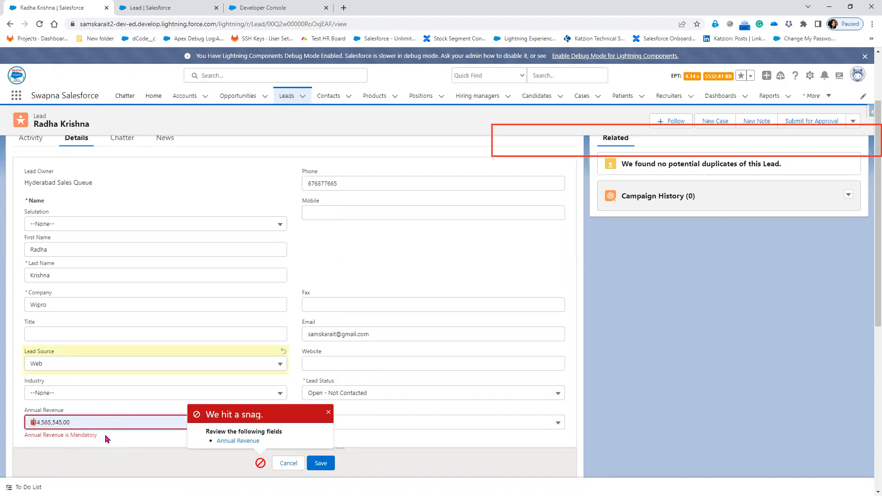
pyautogui.press('BackSpace')
pyautogui.doubleClick(82, 422)
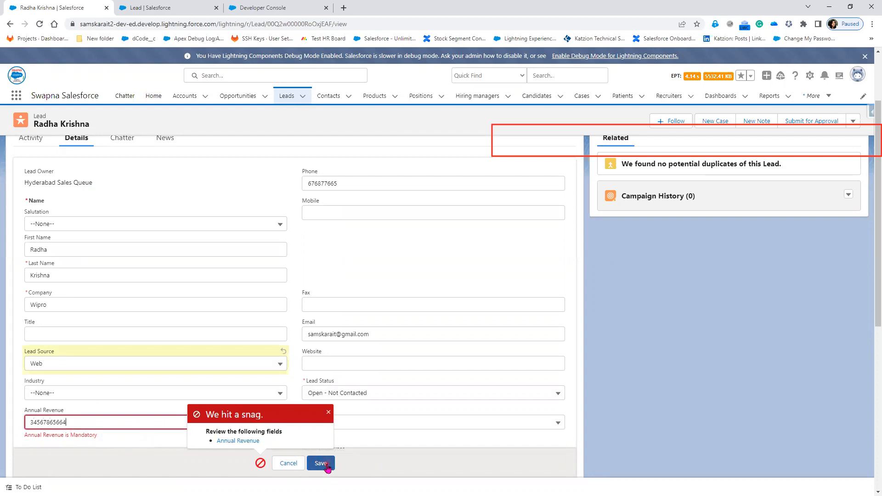
pyautogui.click(326, 465)
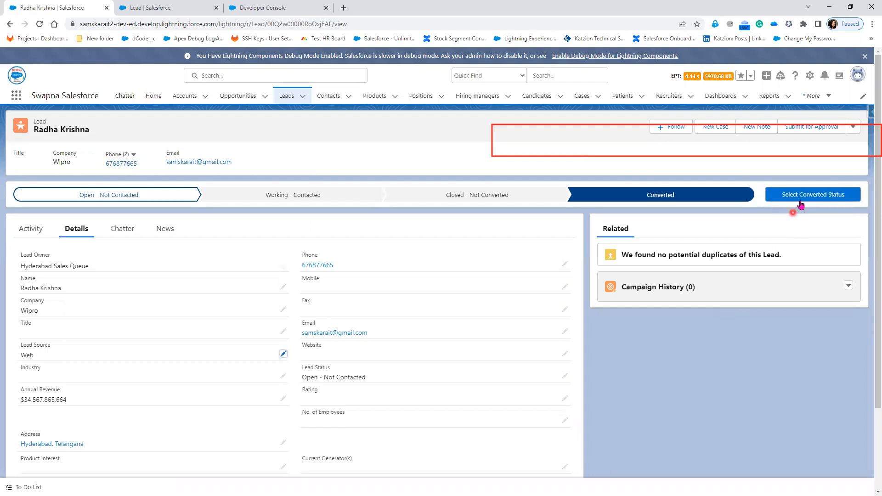
pyautogui.click(801, 197)
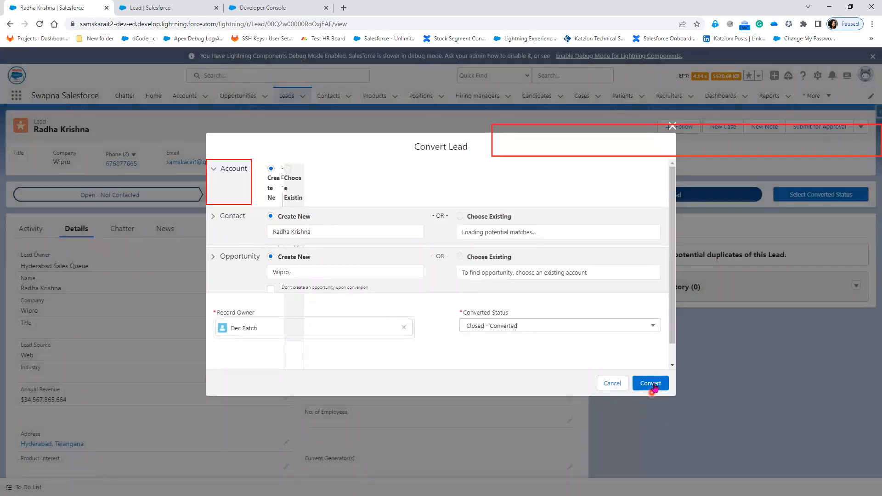
pyautogui.click(654, 385)
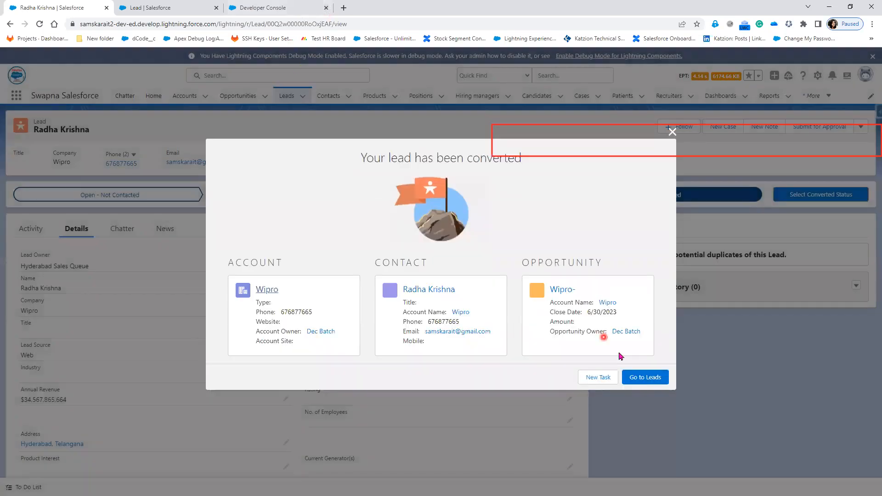
pyautogui.click(646, 377)
pyautogui.click(261, 8)
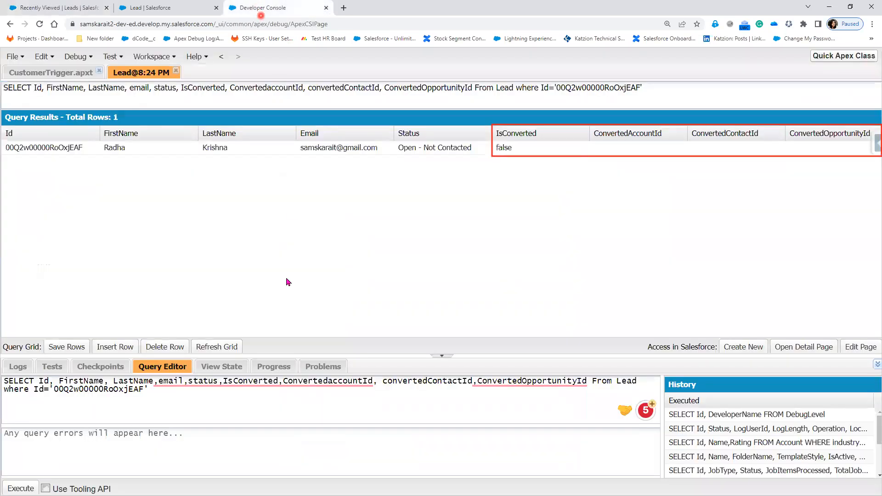
# Refresh the query grid to see the converted values, comparing against the Recently Viewed Leads list
pyautogui.click(222, 348)
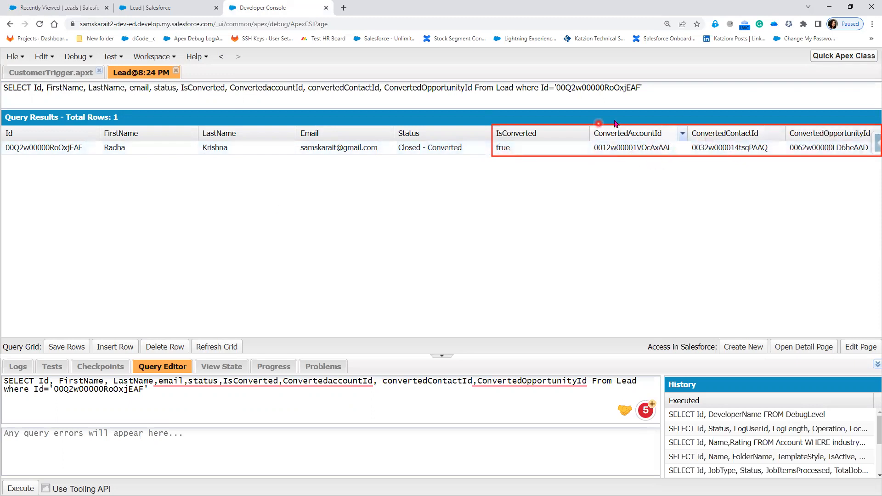
pyautogui.click(46, 8)
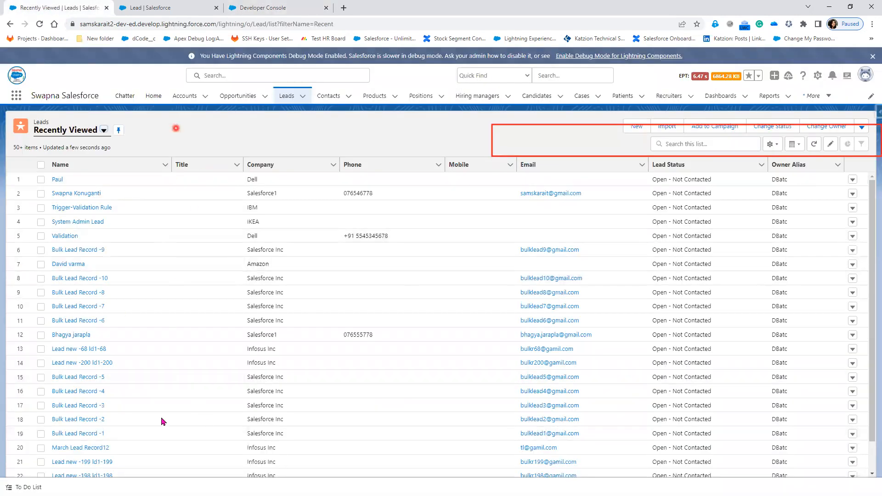
pyautogui.click(266, 8)
pyautogui.click(86, 13)
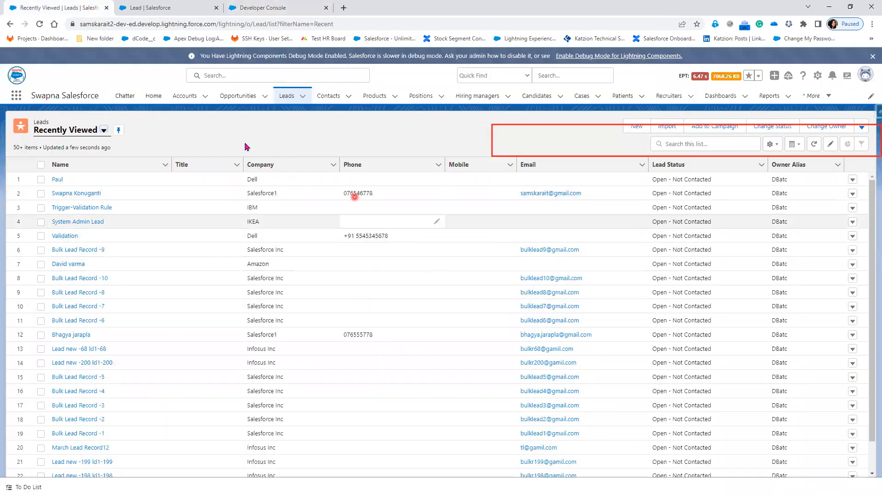
pyautogui.click(251, 10)
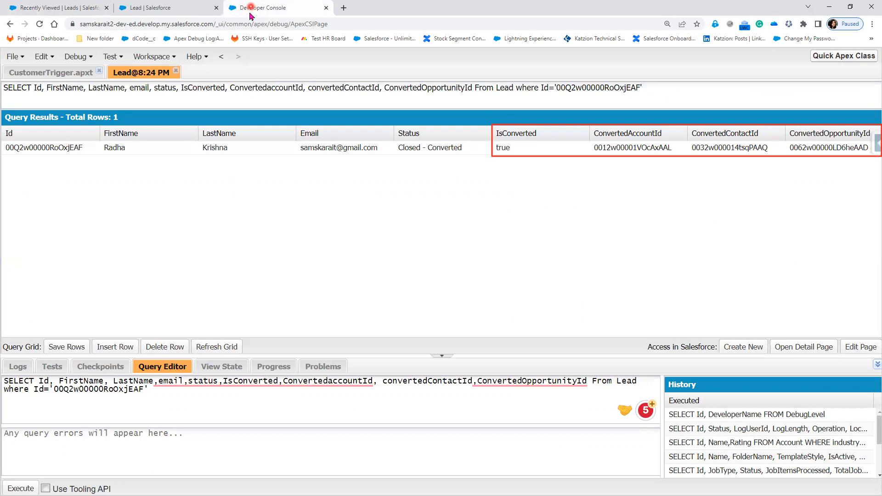
pyautogui.click(67, 6)
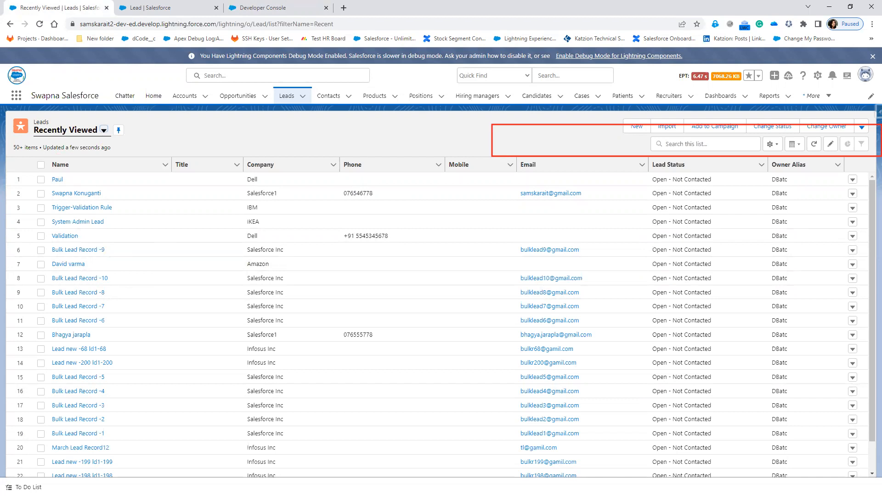
# Open Mr. Paul's lead, mark it Converted and convert it into a new Dell account, contact and opportunity
pyautogui.click(56, 180)
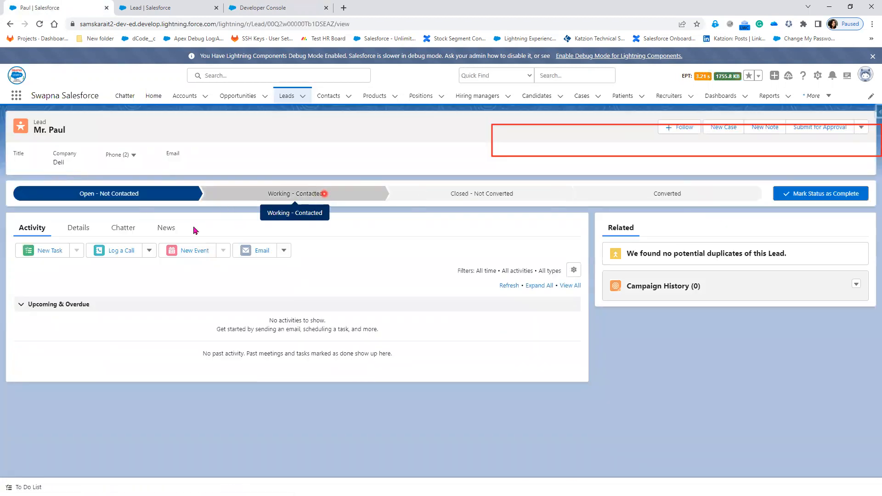
pyautogui.click(77, 228)
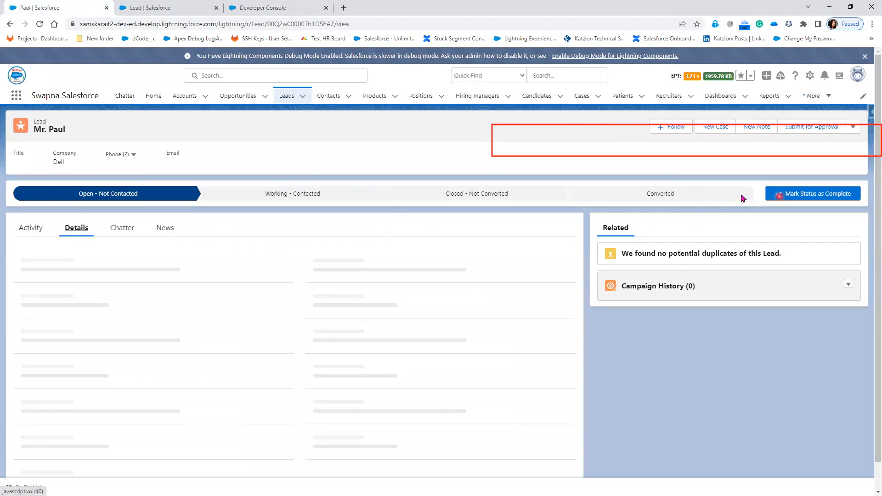
pyautogui.click(719, 194)
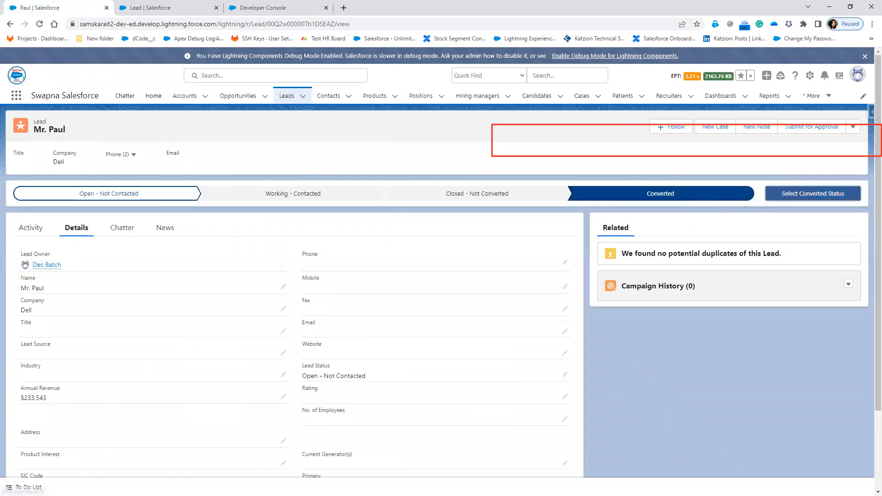
pyautogui.click(813, 193)
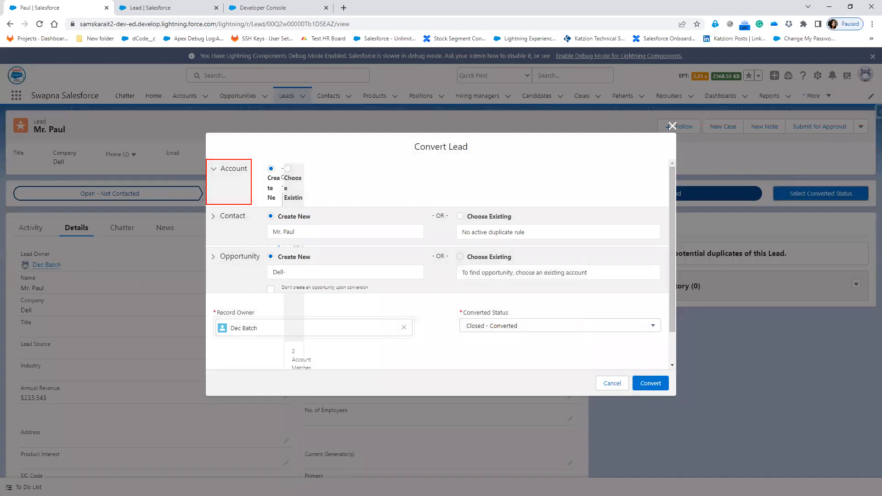
pyautogui.click(653, 385)
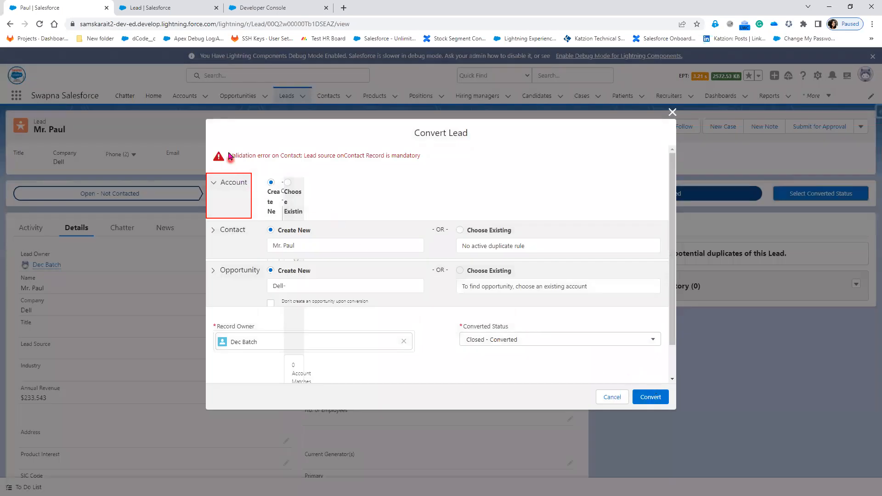
# Highlight the validation error 'Lead source on Contact Record is mandatory' on the failed conversion
pyautogui.moveTo(231, 155); pyautogui.dragTo(332, 166)
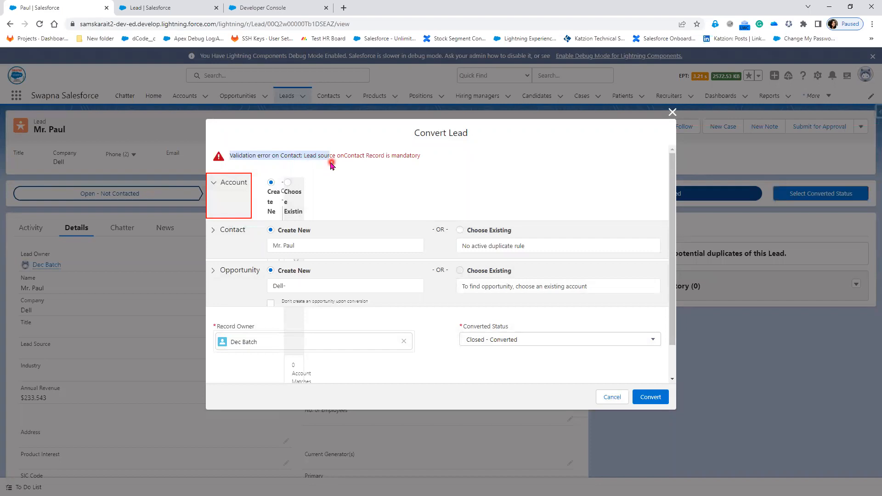
pyautogui.click(307, 166)
pyautogui.moveTo(302, 156); pyautogui.dragTo(224, 158)
pyautogui.click(354, 183)
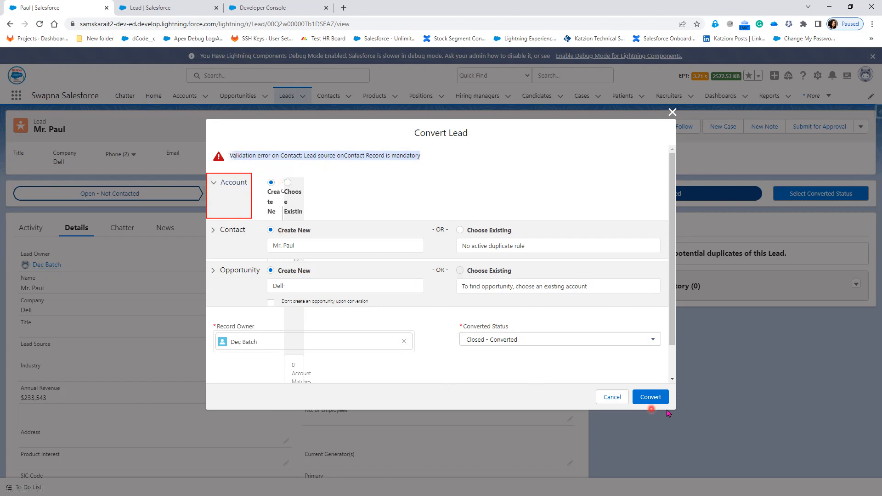
pyautogui.click(290, 157)
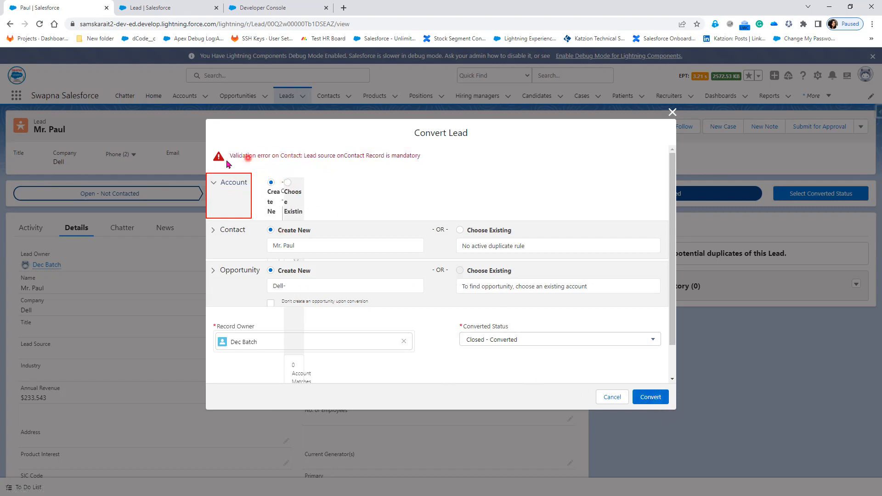
pyautogui.moveTo(230, 156); pyautogui.dragTo(432, 160)
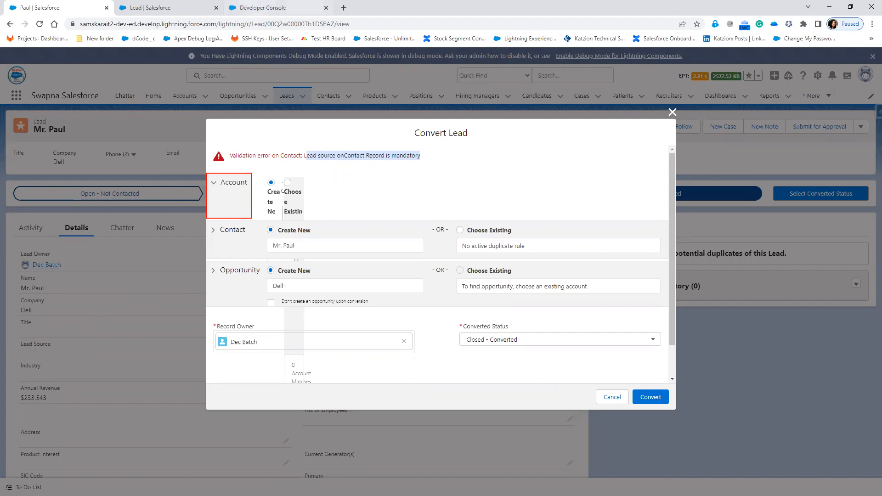
pyautogui.hotkey('alt', 'Tab')
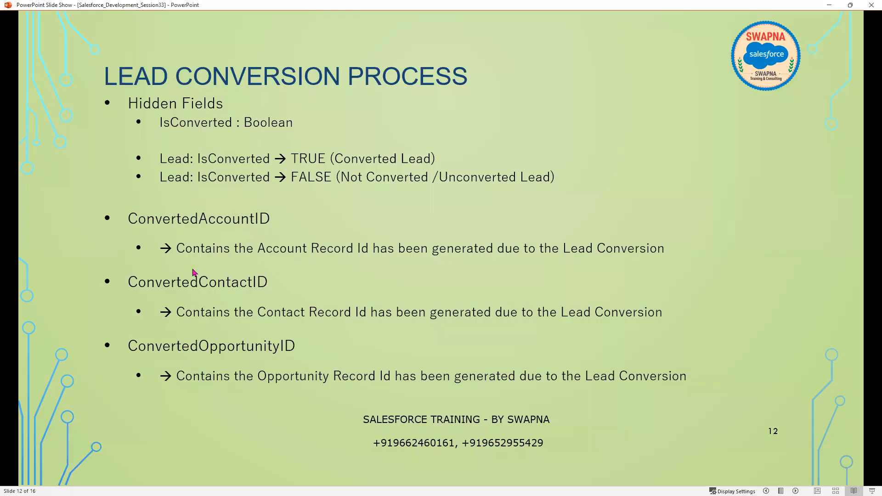
# Advance to slide 13, Bypass validation Rules, then minimize the slide show
pyautogui.click(211, 264)
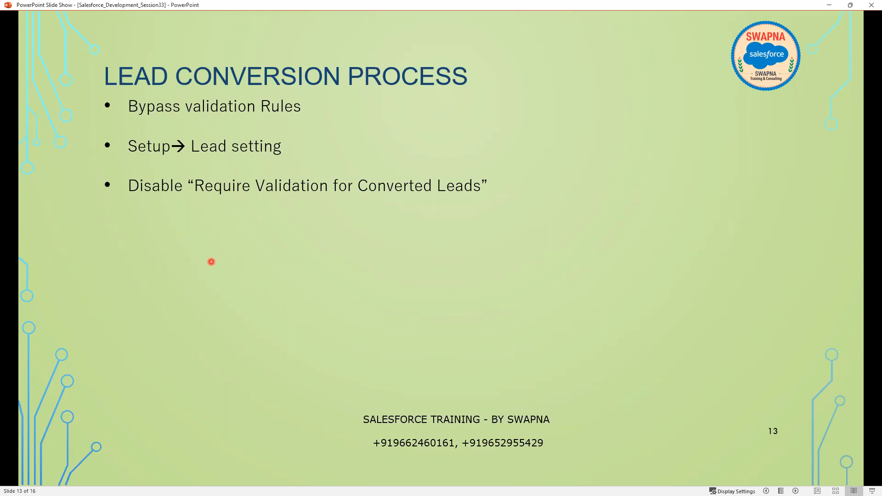
pyautogui.click(829, 5)
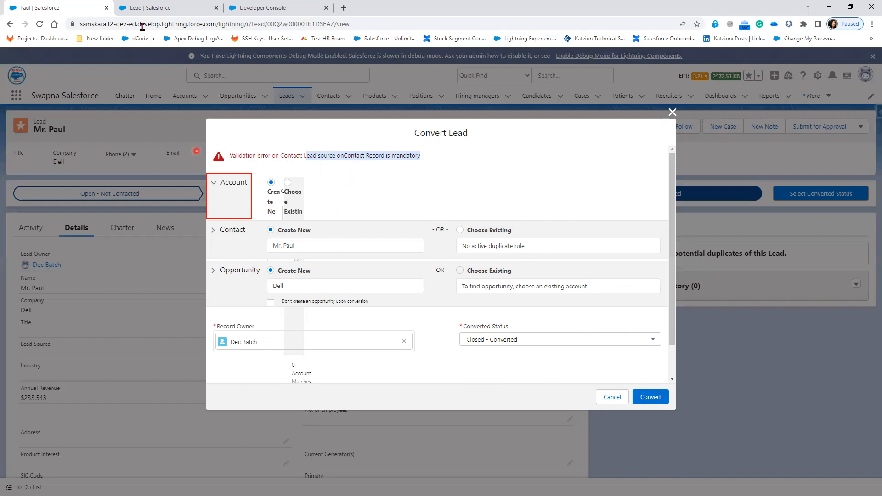
# Find the Contact object in Object Manager and highlight its Validation Rules list
pyautogui.click(151, 8)
pyautogui.click(129, 96)
pyautogui.click(557, 136)
pyautogui.click(721, 126)
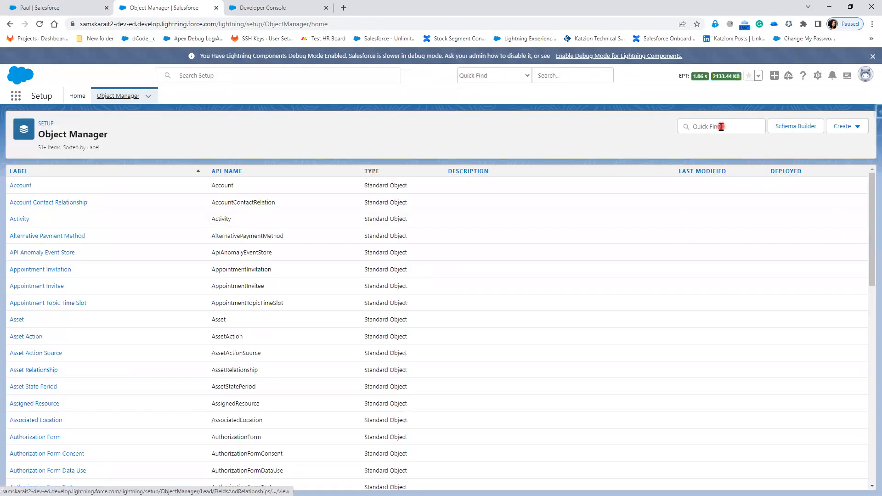
pyautogui.write('com')
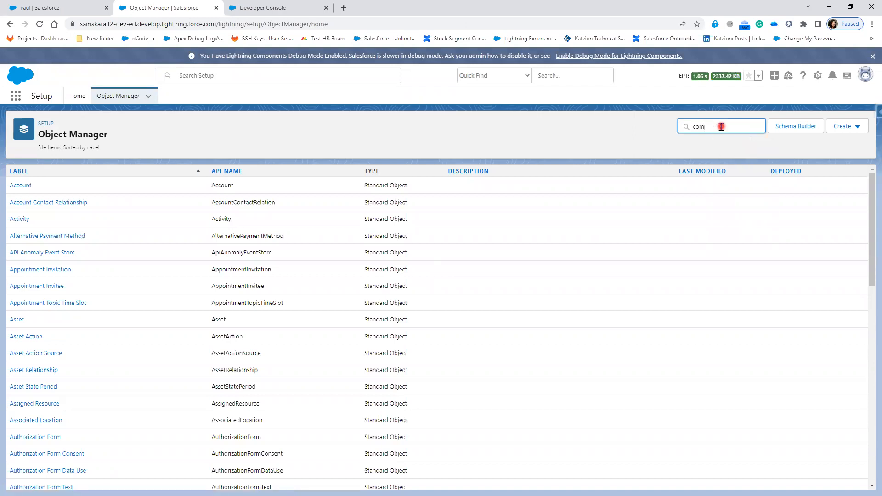
pyautogui.press('BackSpace')
pyautogui.write('nt')
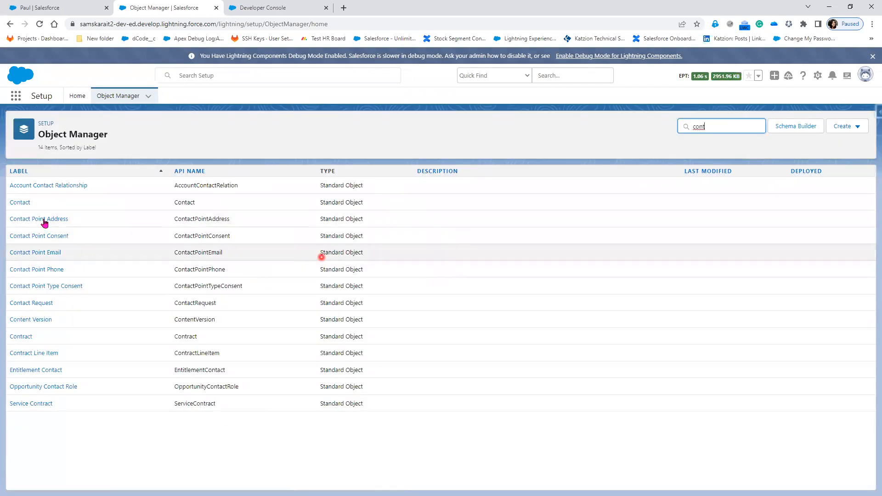
pyautogui.click(20, 201)
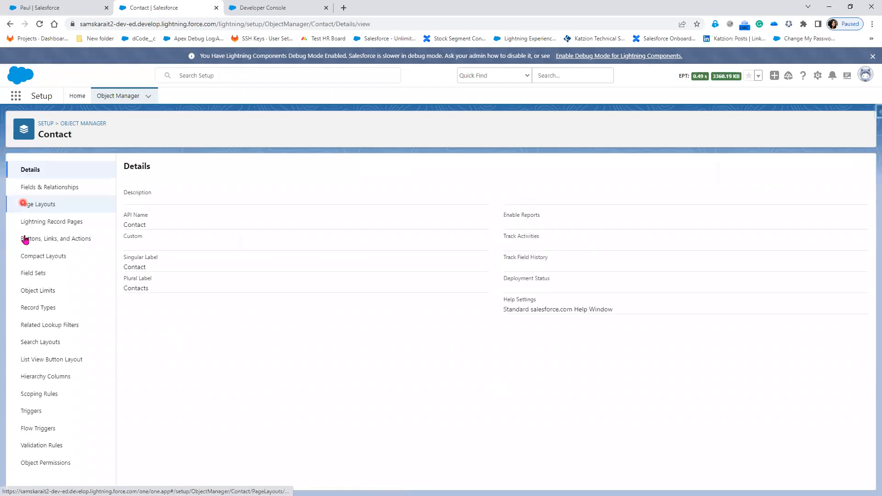
pyautogui.click(32, 450)
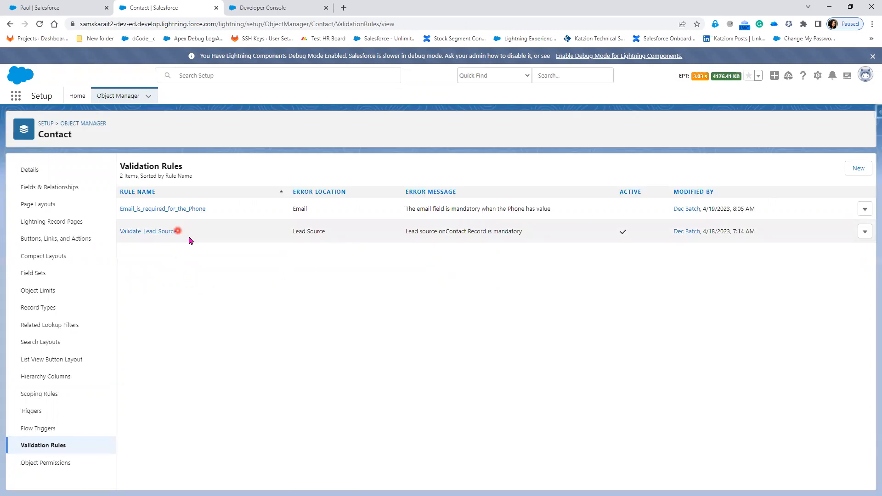
pyautogui.moveTo(190, 232); pyautogui.dragTo(101, 231)
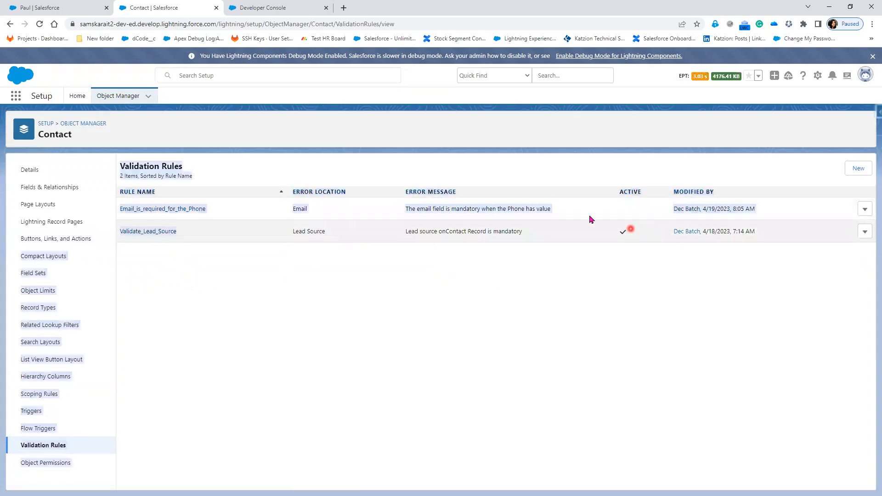
# Compare the conversion error against the Contact validation rules, then go to Setup Home
pyautogui.click(44, 7)
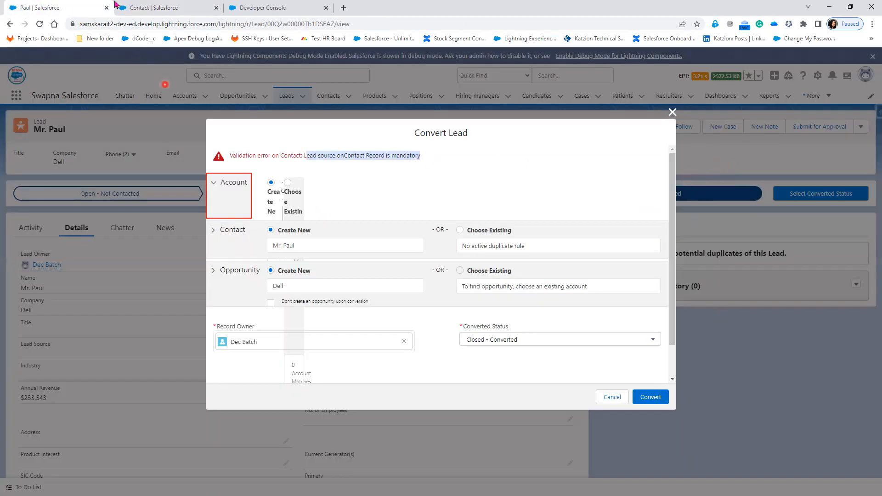
pyautogui.click(198, 9)
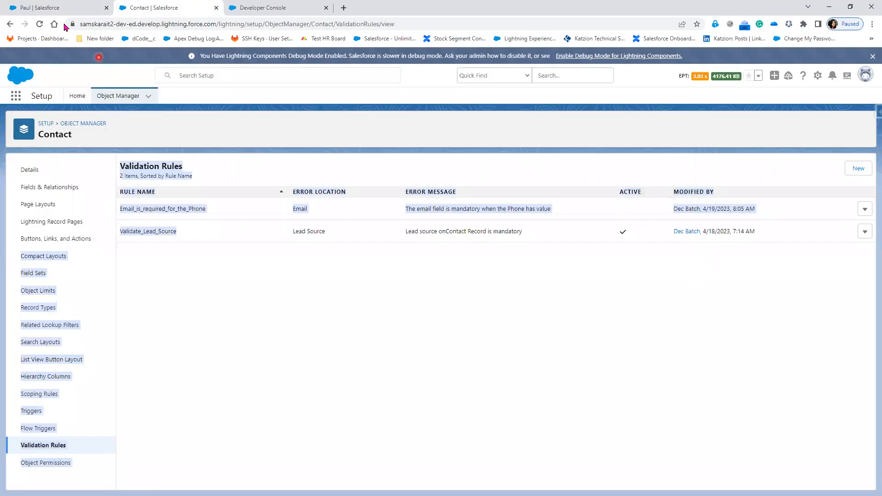
pyautogui.click(56, 9)
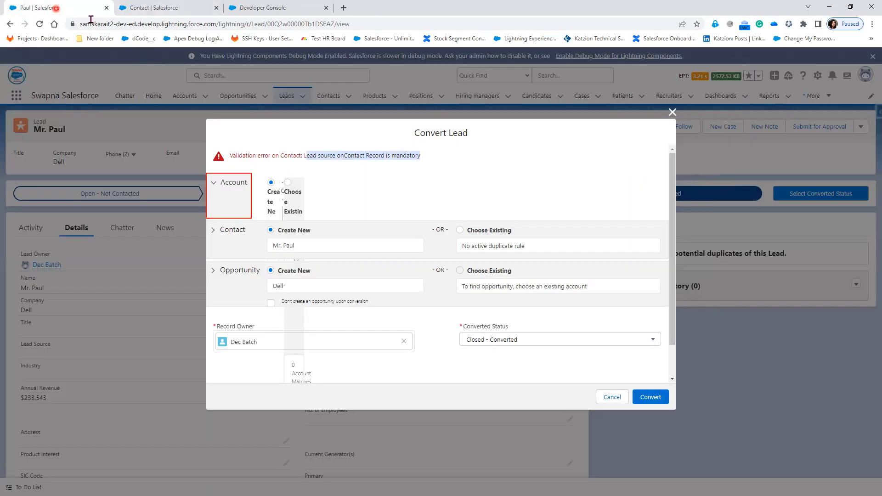
pyautogui.click(655, 400)
pyautogui.click(173, 9)
pyautogui.click(22, 7)
pyautogui.click(147, 4)
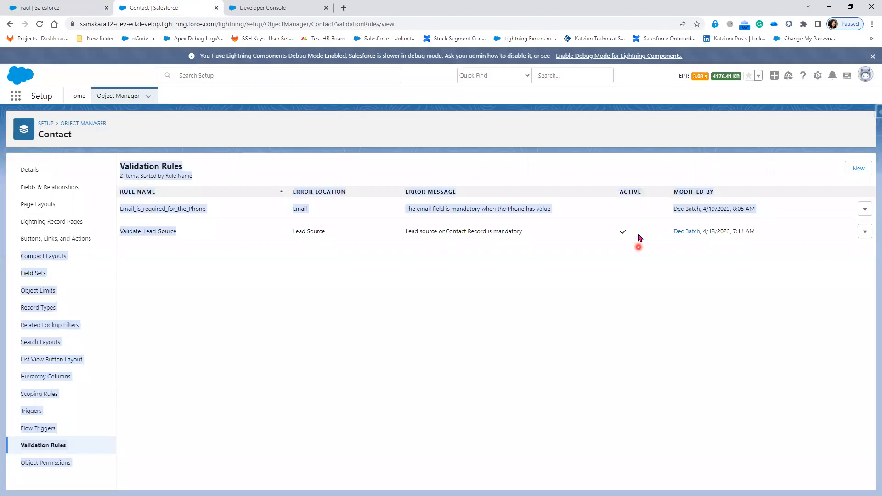
pyautogui.click(48, 13)
pyautogui.click(142, 9)
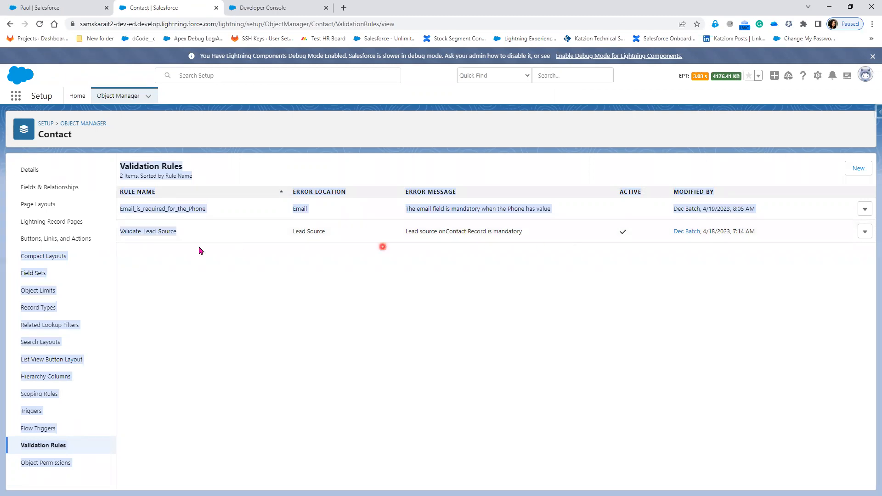
pyautogui.click(50, 8)
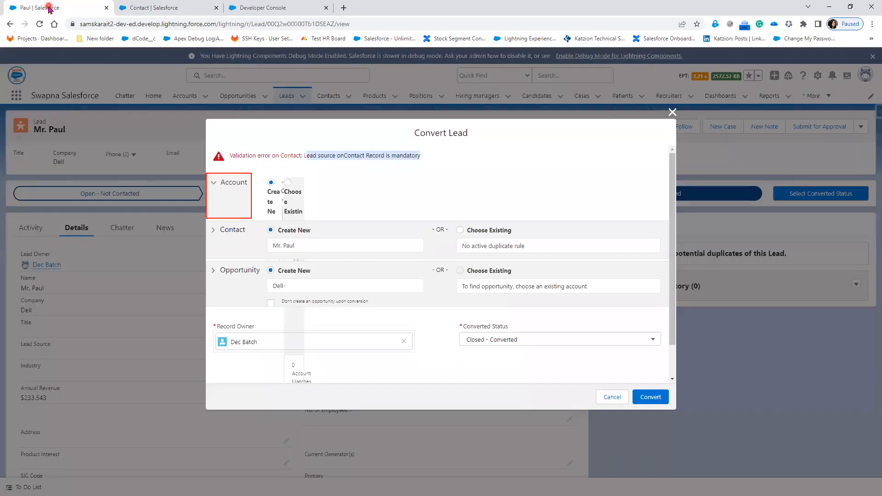
pyautogui.click(149, 8)
pyautogui.click(76, 95)
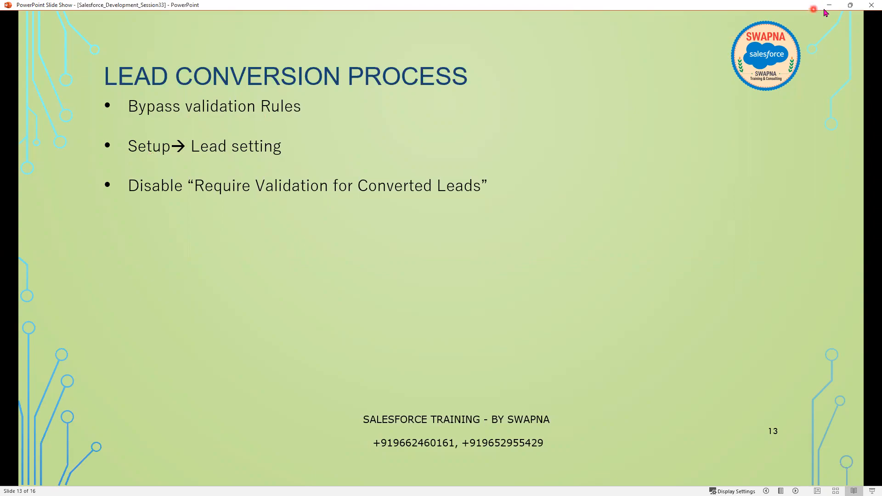
# Search 'lead' in Setup Quick Find and open Lead Settings
pyautogui.hotkey('alt', 'Tab')
pyautogui.click(65, 122)
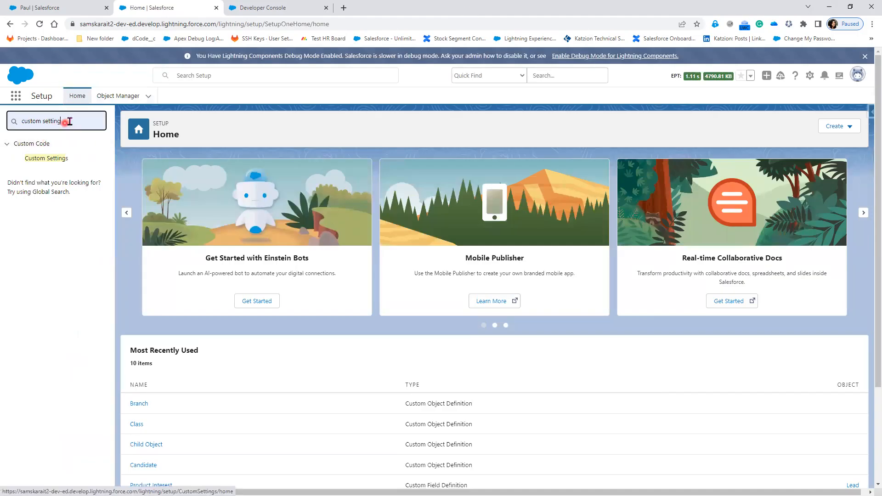
pyautogui.moveTo(31, 123); pyautogui.dragTo(21, 121)
pyautogui.write('l')
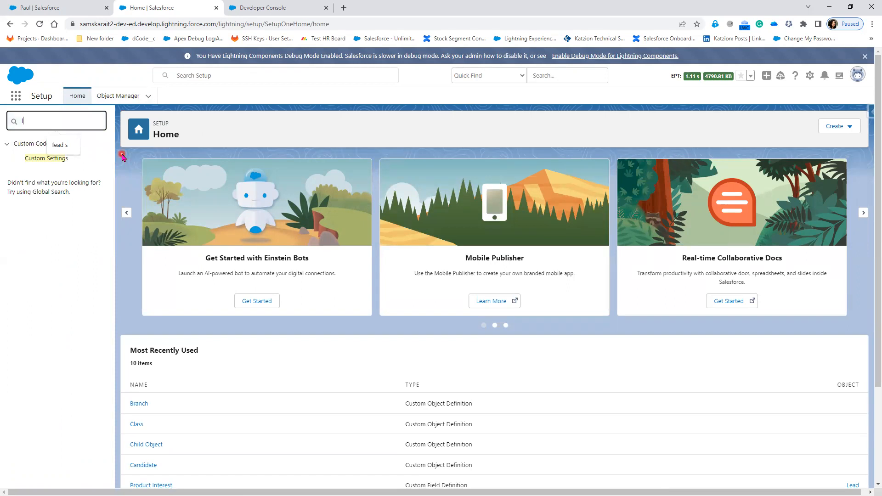
pyautogui.write('ead')
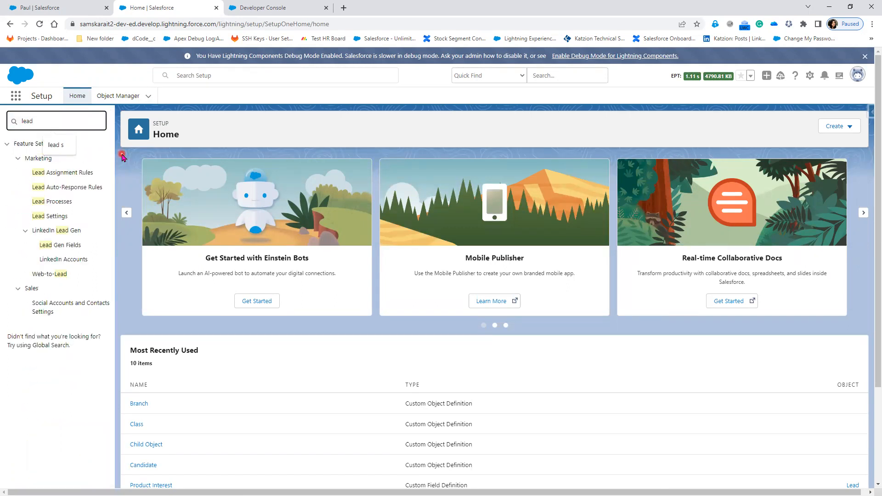
pyautogui.click(59, 217)
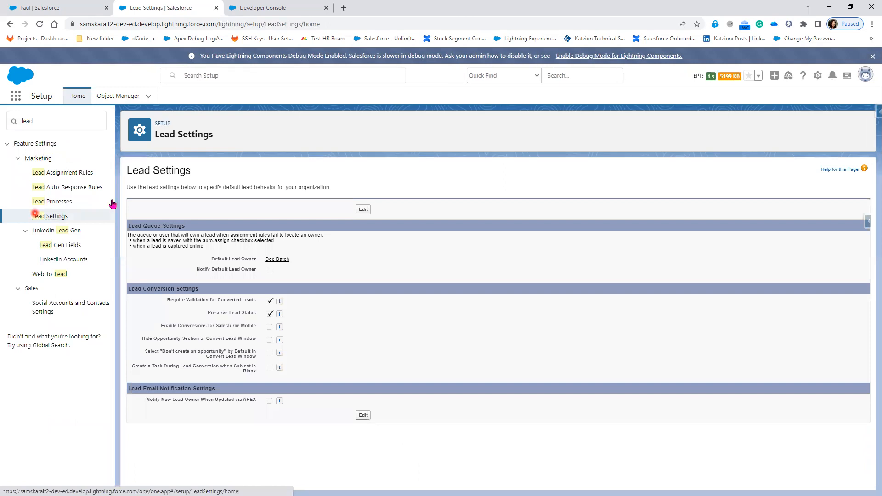
# Zoom to 150% and outline the enabled Require Validation for Converted Leads setting
pyautogui.click(404, 274)
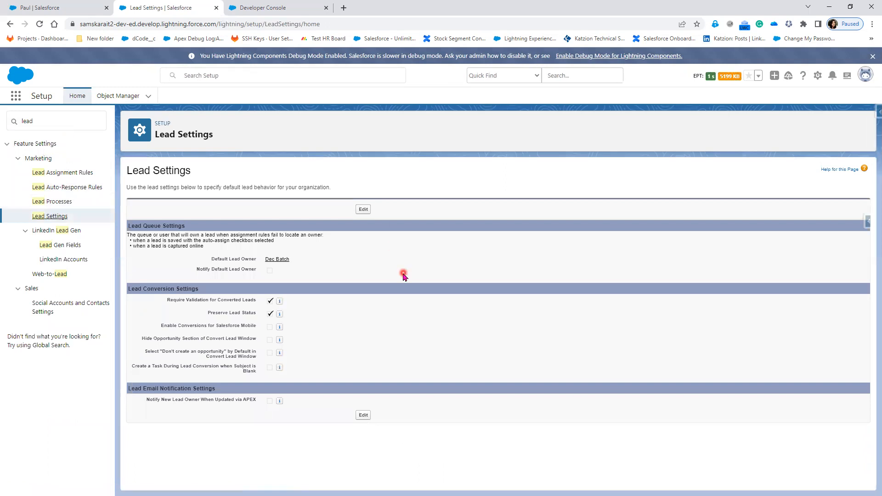
pyautogui.hotkey('ctrl', '+')
pyautogui.hotkey('ctrl', '+')
pyautogui.hotkey('ctrl', '+')
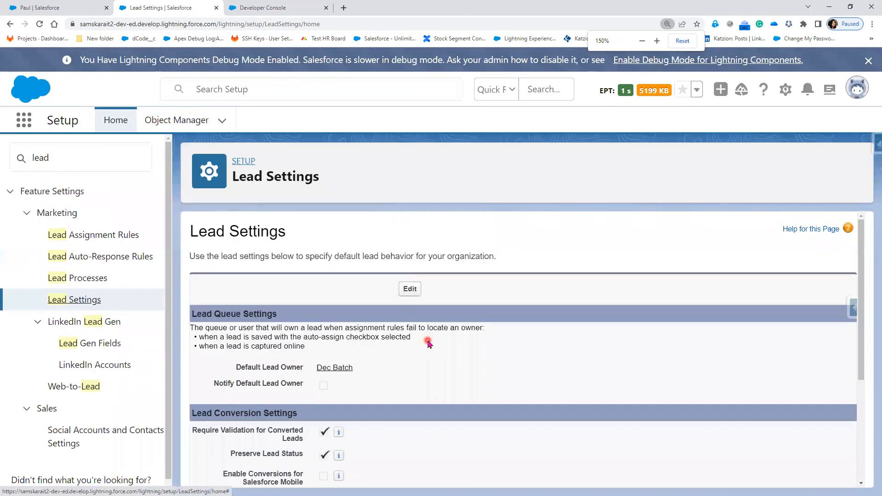
pyautogui.scroll(-2, 428, 342)
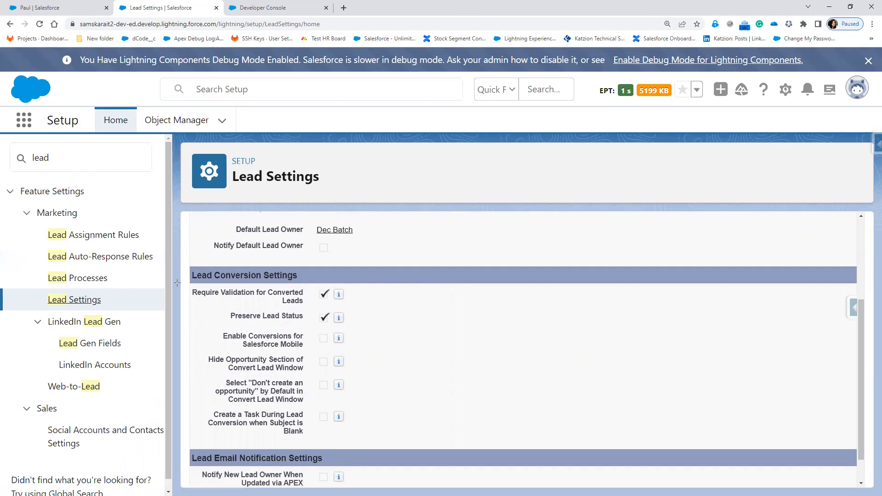
pyautogui.moveTo(177, 282); pyautogui.dragTo(377, 307)
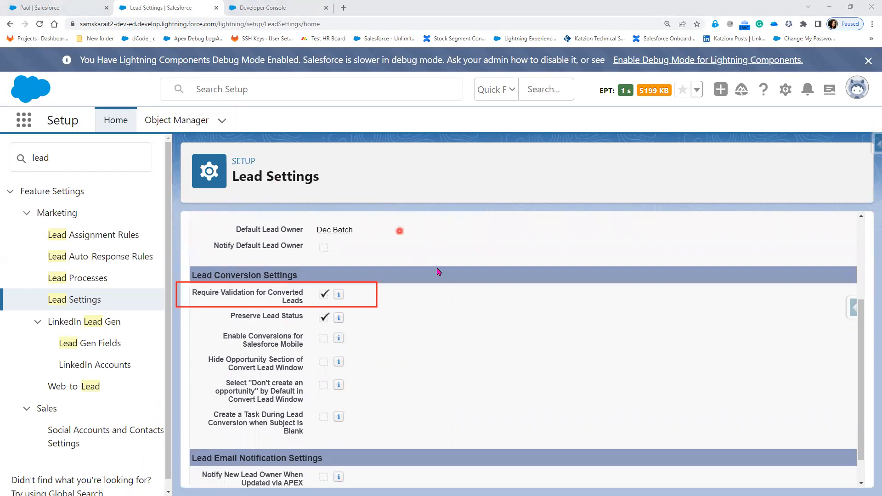
pyautogui.scroll(2, 440, 273)
# Uncheck Require Validation for Converted Leads in Lead Settings, save, and return to the lead's tab
pyautogui.click(410, 243)
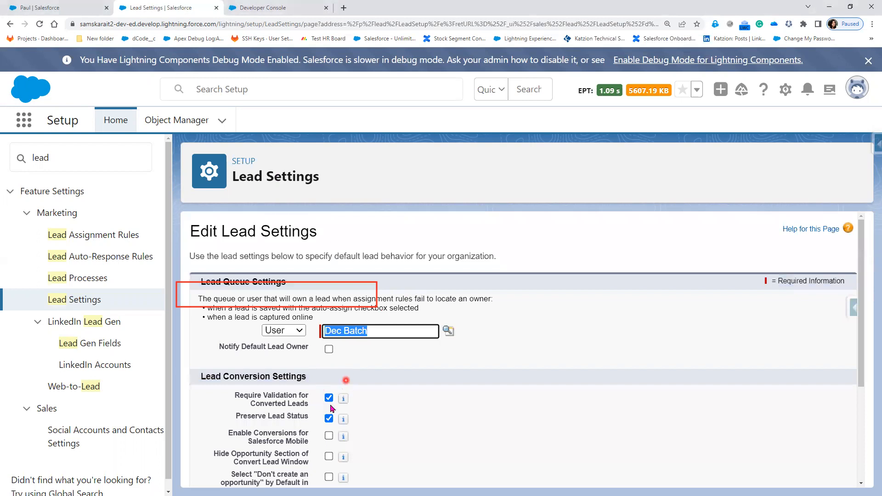
pyautogui.click(329, 400)
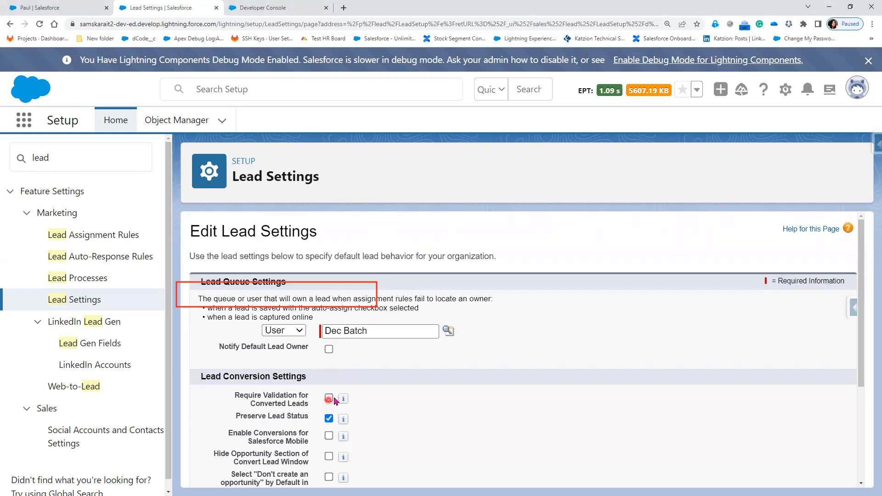
pyautogui.scroll(-4, 390, 399)
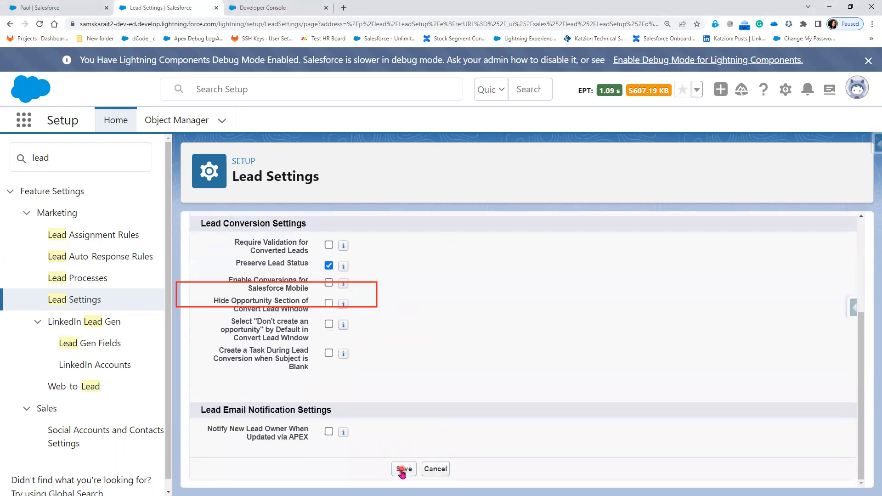
pyautogui.click(402, 470)
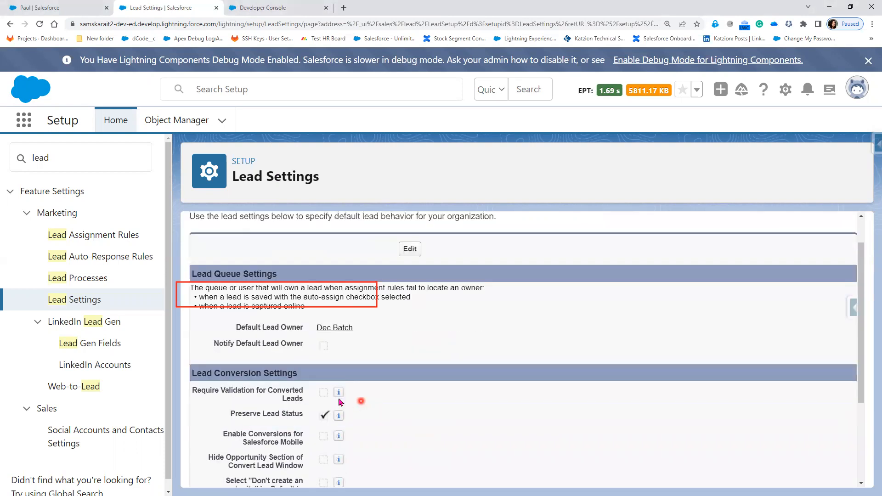
pyautogui.scroll(-1, 363, 405)
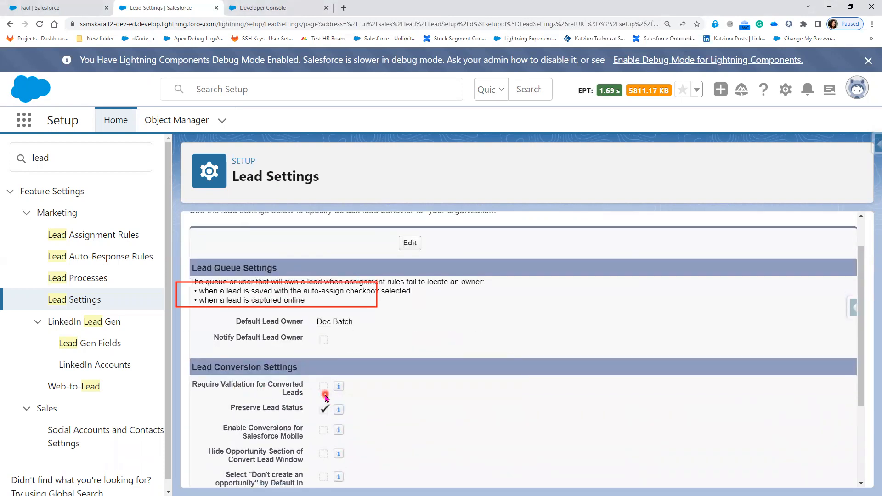
pyautogui.click(55, 4)
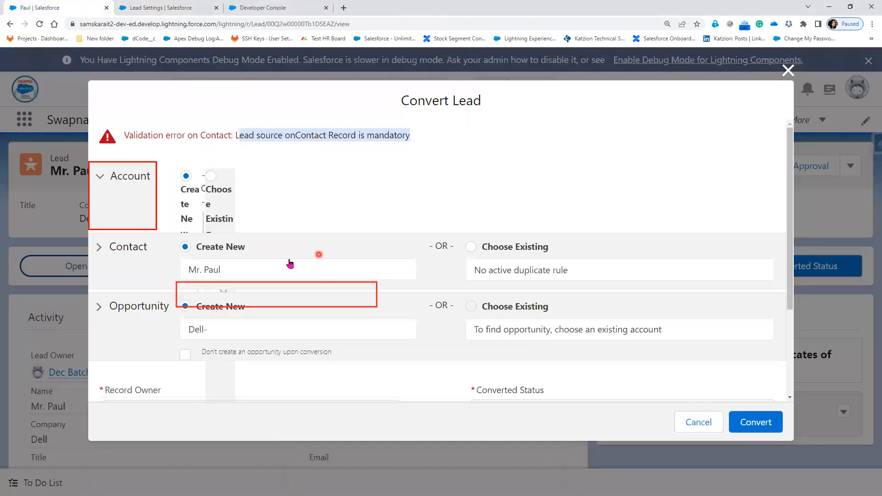
# Convert the lead into the Dell account, a contact and a Dell- opportunity, then go to Leads
pyautogui.click(751, 423)
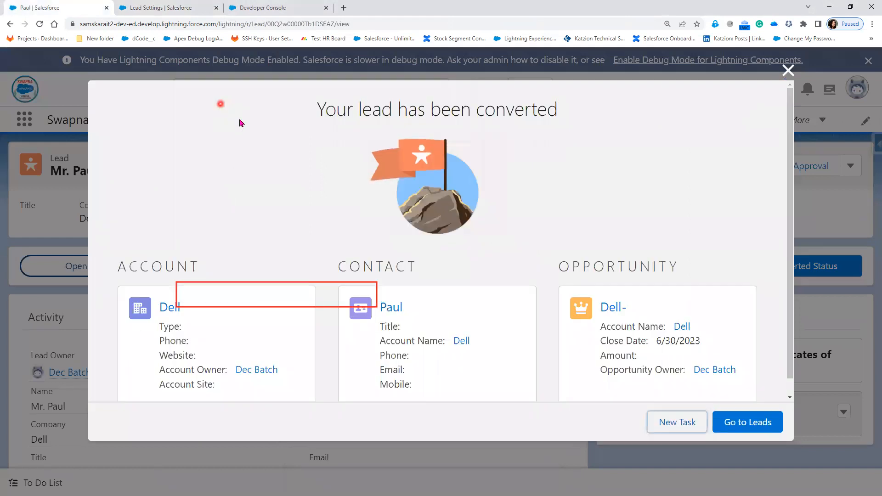
pyautogui.click(165, 8)
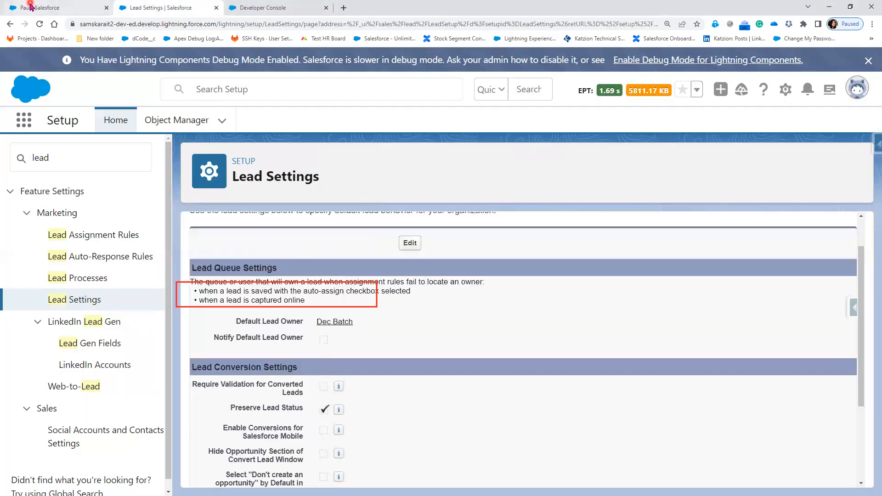
pyautogui.click(29, 7)
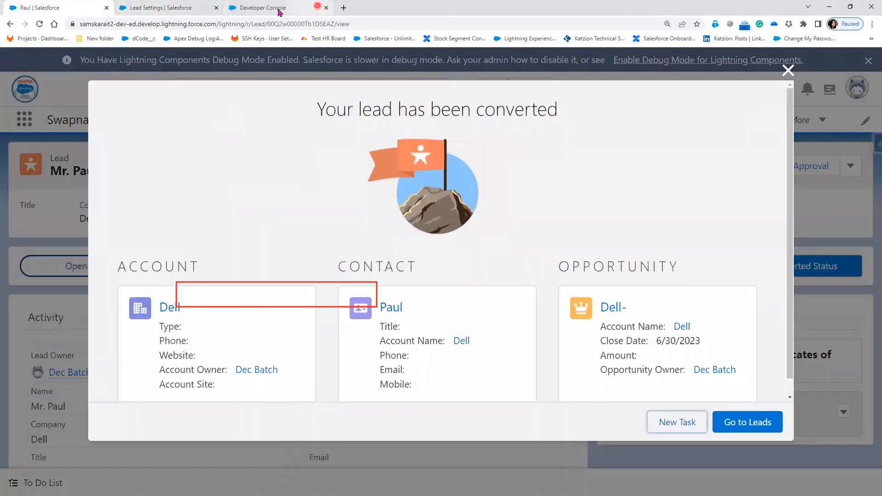
pyautogui.click(146, 8)
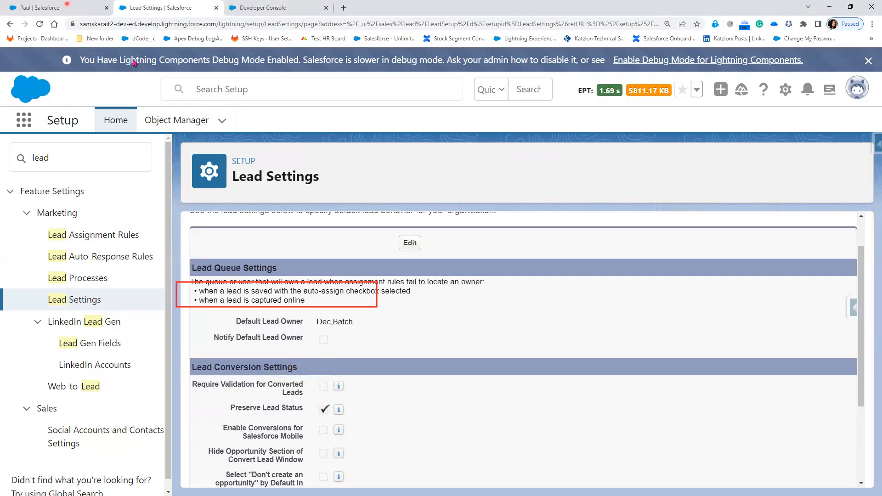
pyautogui.click(66, 9)
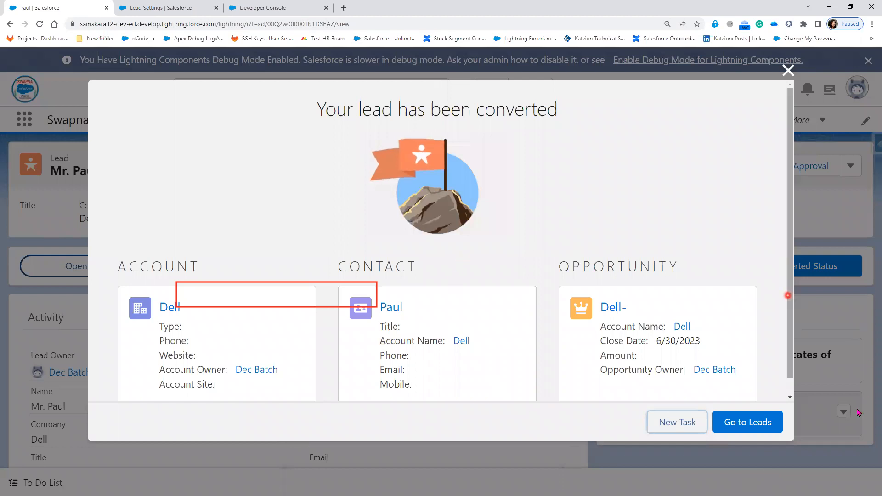
pyautogui.click(760, 427)
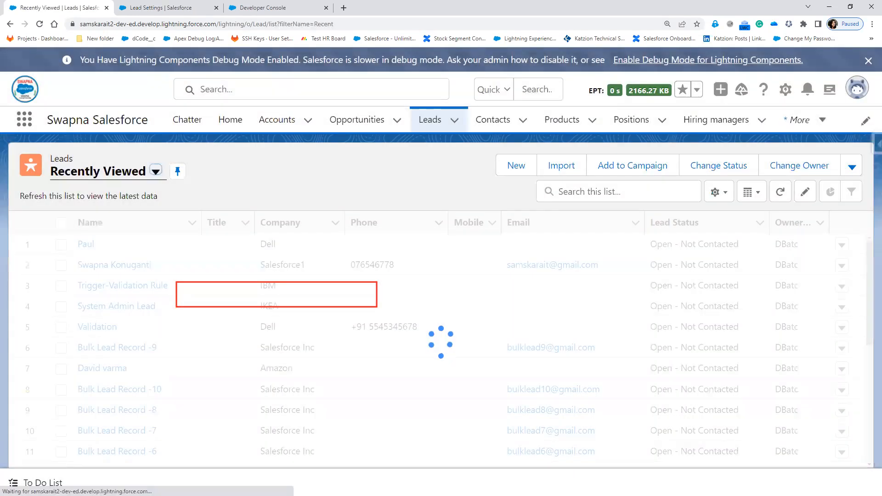
pyautogui.hotkey('alt', 'Tab')
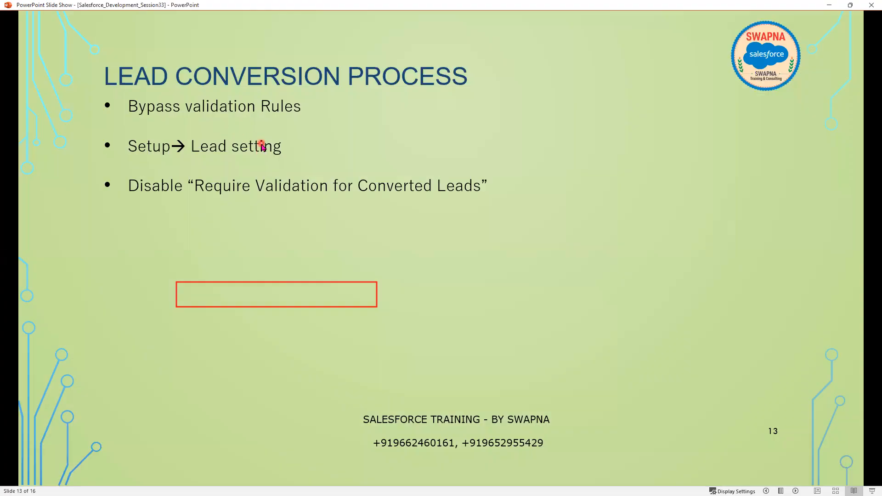
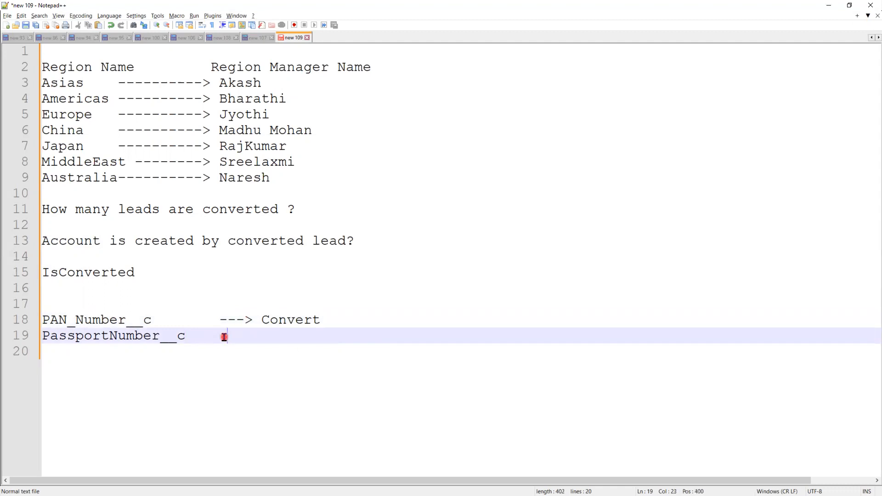
# Append 'Convert --> ?' to the PAN_Number__c and PassportNumber__c note lines, then return to Salesforce
pyautogui.write('Convert')
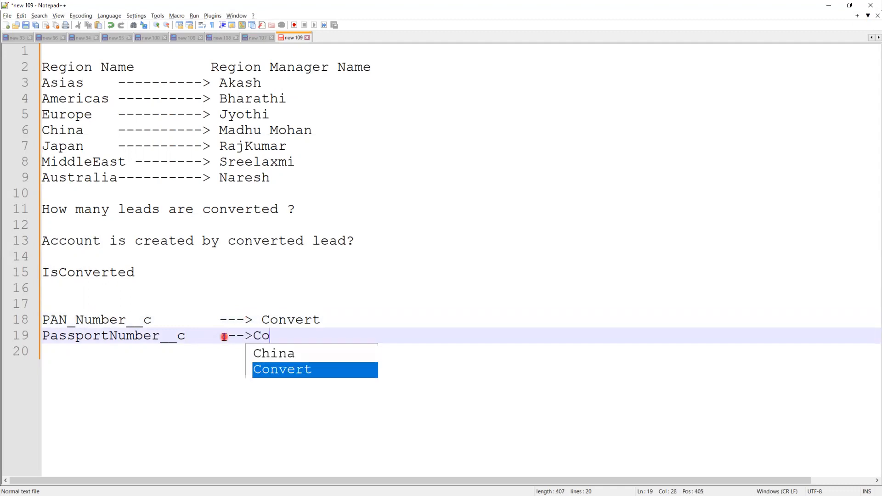
pyautogui.click(253, 336)
pyautogui.click(346, 318)
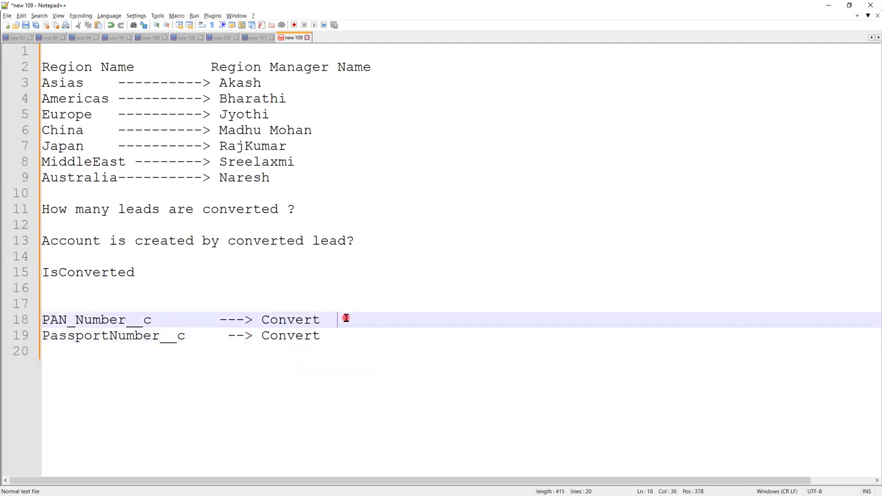
pyautogui.click(344, 342)
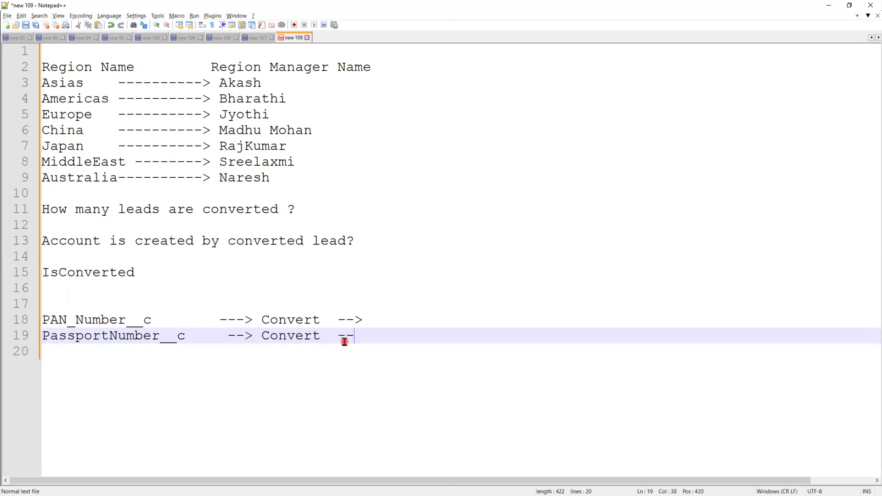
pyautogui.click(382, 323)
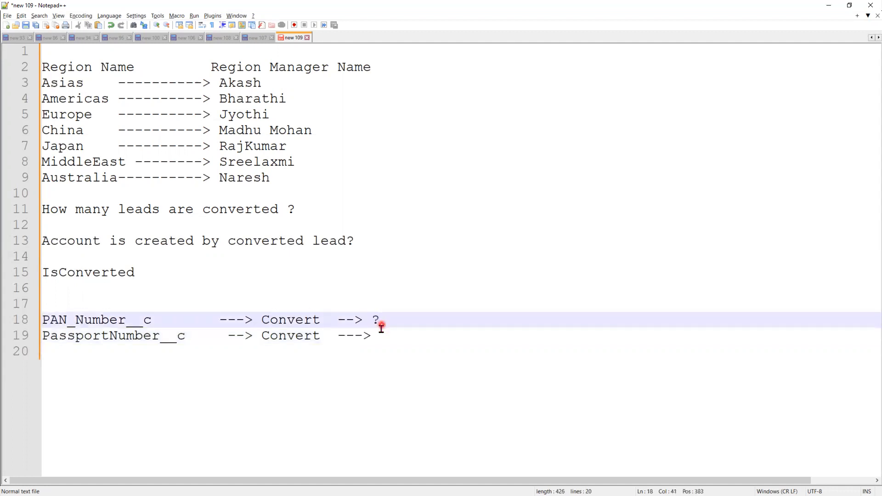
pyautogui.click(381, 331)
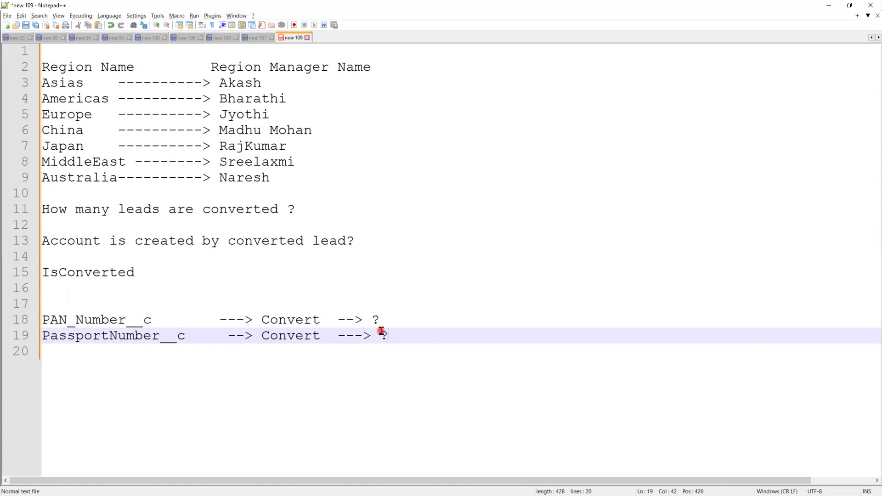
pyautogui.click(829, 5)
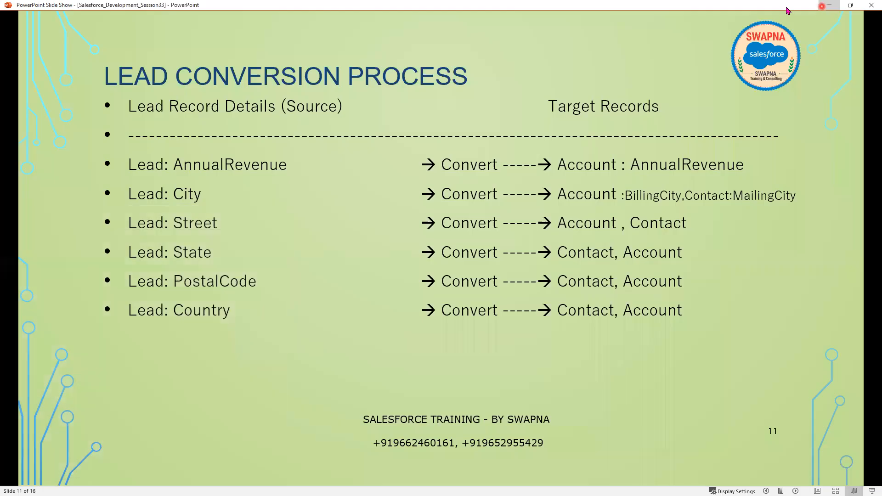
pyautogui.click(829, 5)
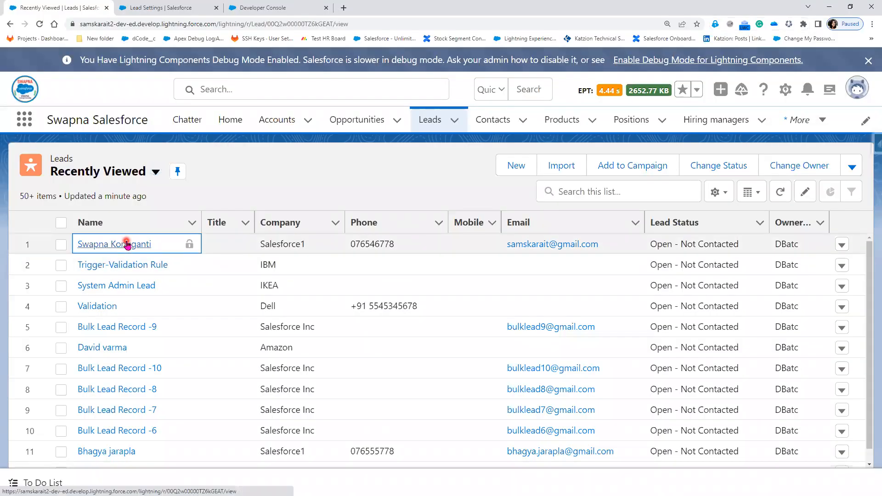
# Open the first lead, then filter Setup's Object Manager by 'lead' and open the Lead object
pyautogui.click(127, 246)
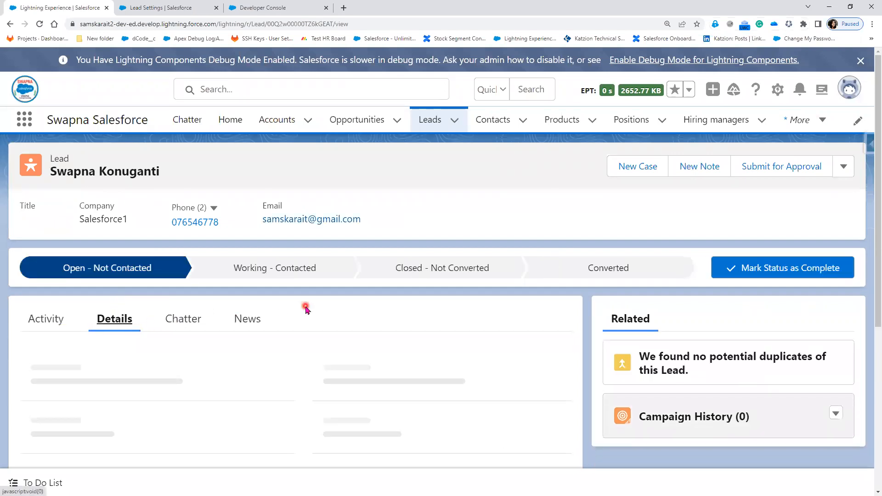
pyautogui.scroll(-3, 306, 310)
pyautogui.scroll(-5, 306, 308)
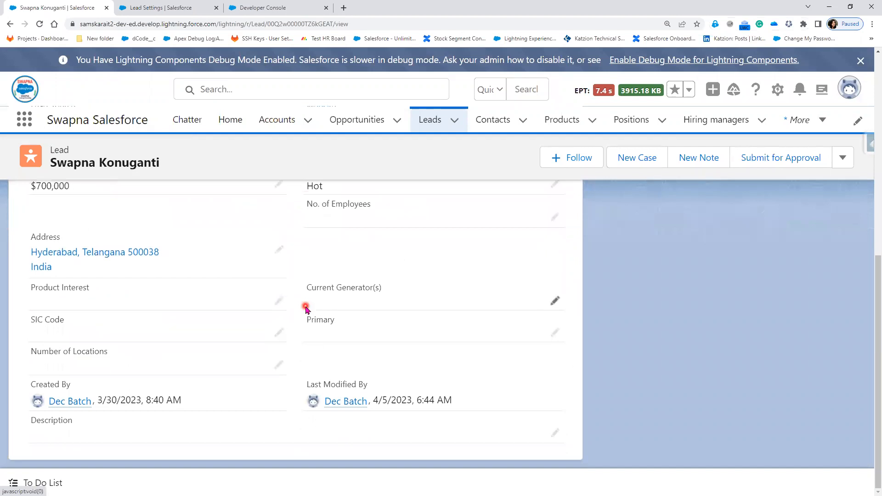
pyautogui.click(191, 12)
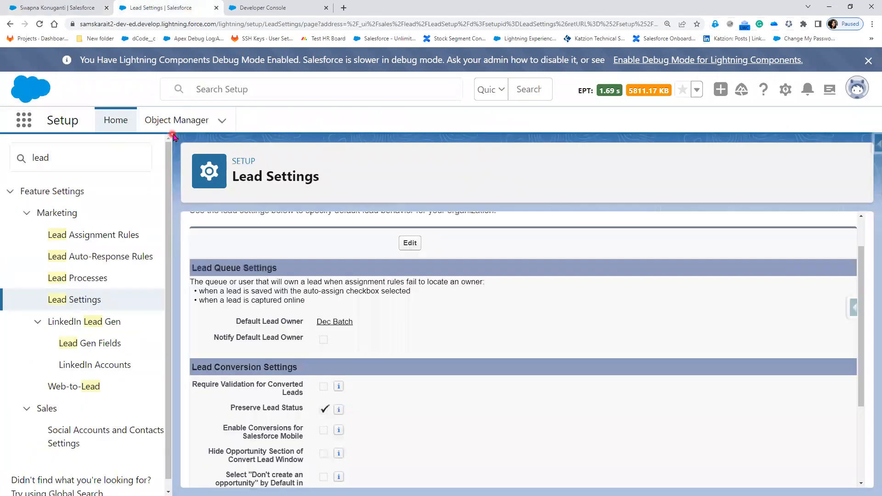
pyautogui.click(185, 121)
pyautogui.click(630, 165)
pyautogui.write('lead')
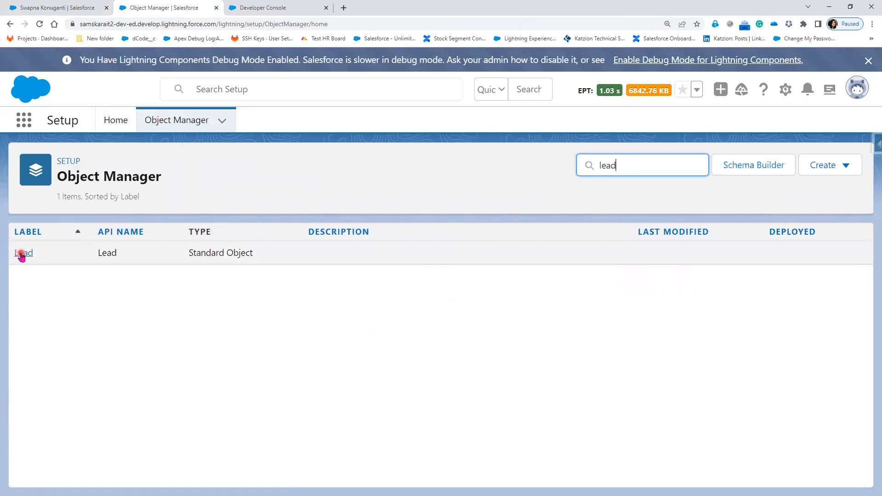
pyautogui.click(21, 253)
# Start a new Text custom field from Lead's Fields & Relationships
pyautogui.click(76, 258)
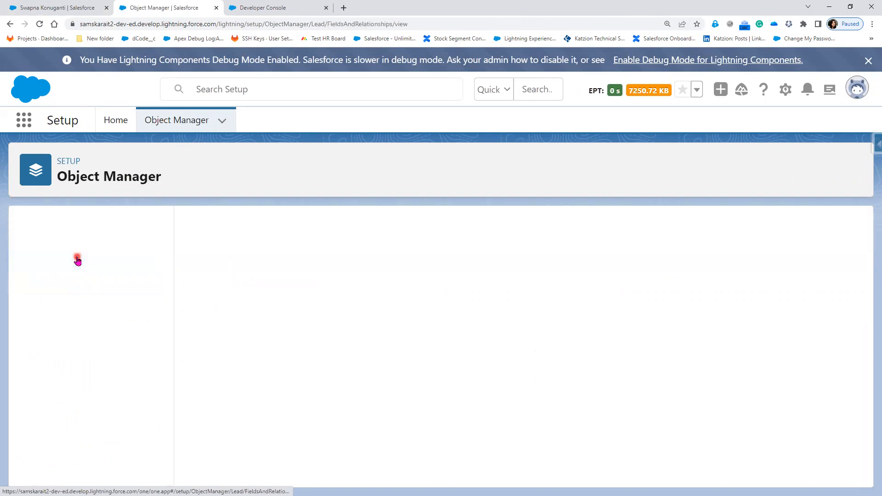
pyautogui.click(484, 228)
pyautogui.scroll(-7, 303, 372)
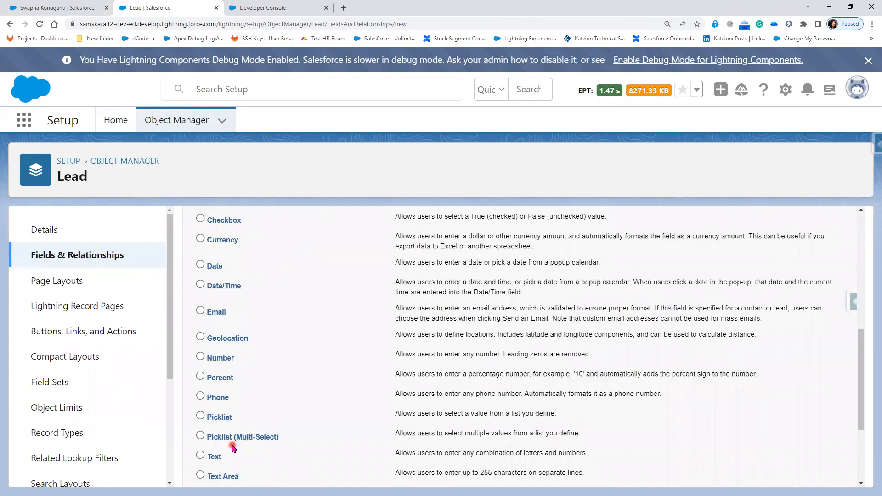
pyautogui.scroll(-1, 232, 439)
pyautogui.click(215, 411)
pyautogui.scroll(8, 593, 405)
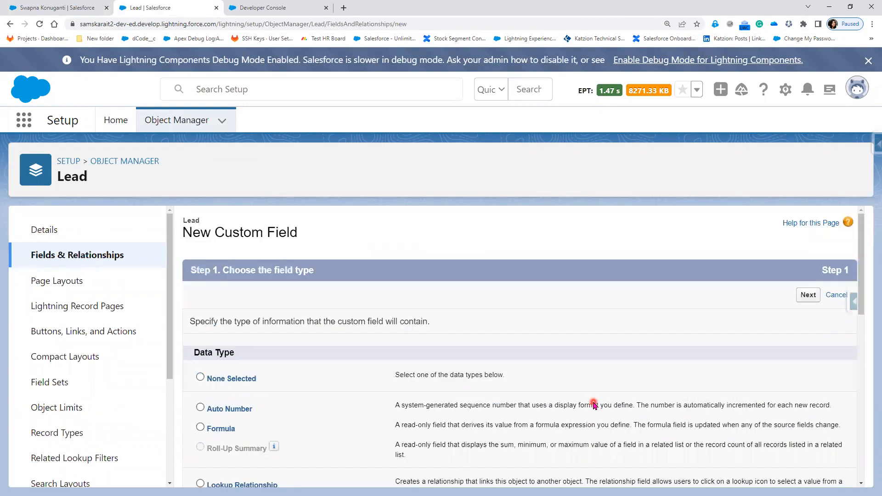
pyautogui.click(805, 297)
# Label the field PAN Number with length 10 and save it
pyautogui.click(377, 323)
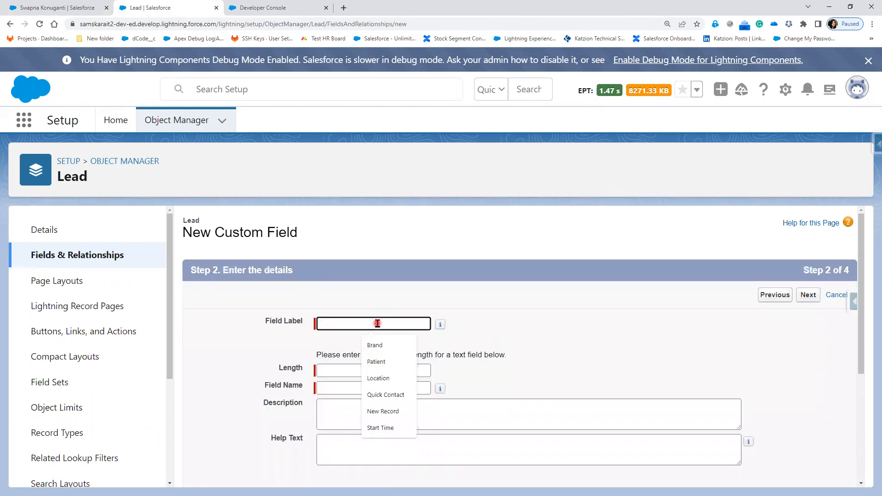
pyautogui.write('Pan')
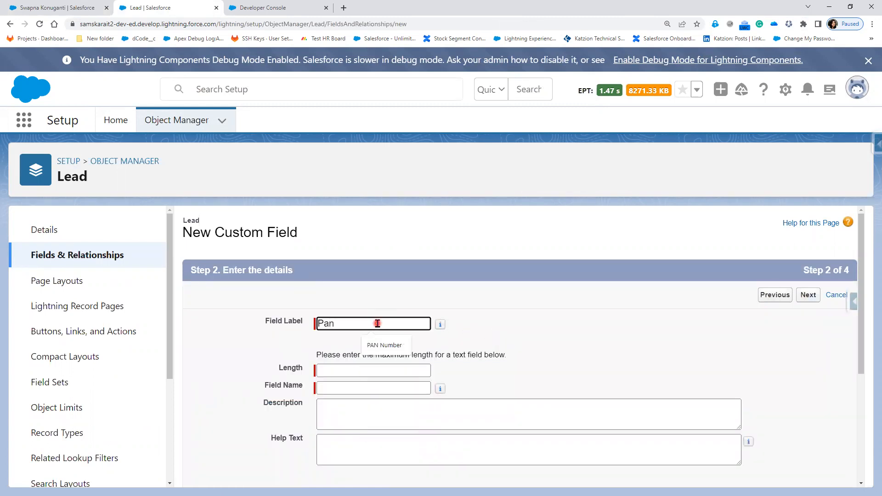
pyautogui.click(384, 346)
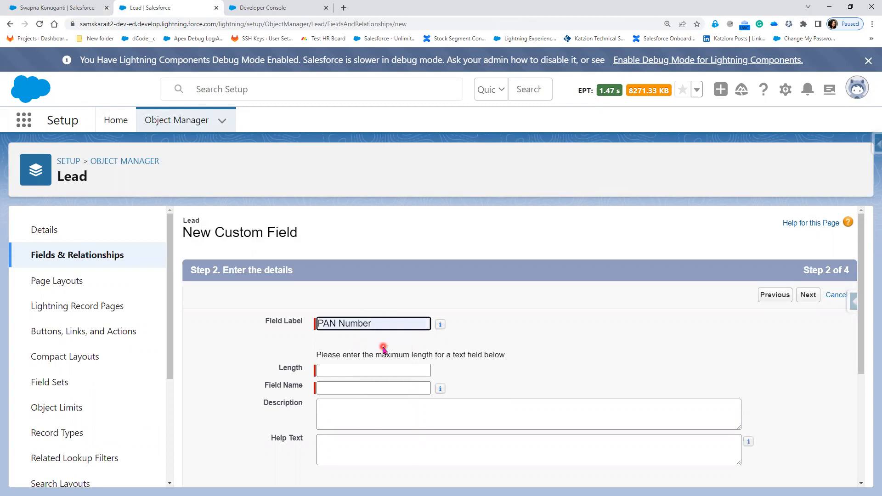
pyautogui.click(353, 371)
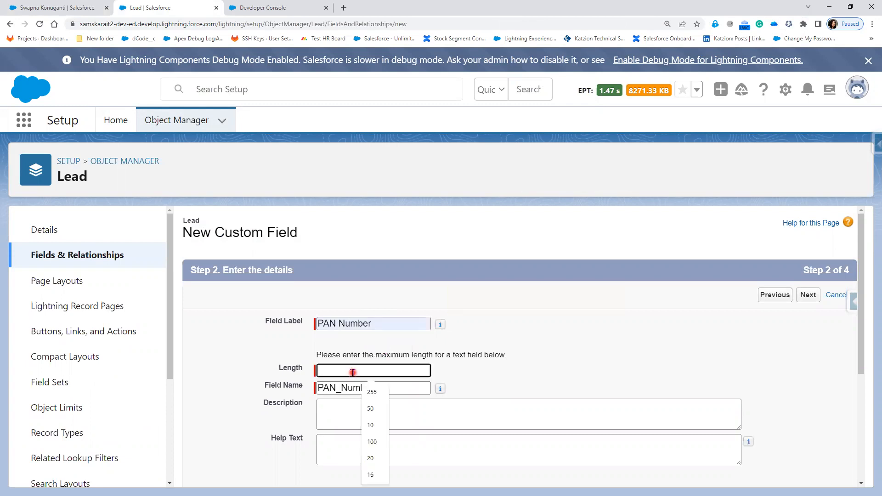
pyautogui.write('1')
pyautogui.press('BackSpace')
pyautogui.write('20')
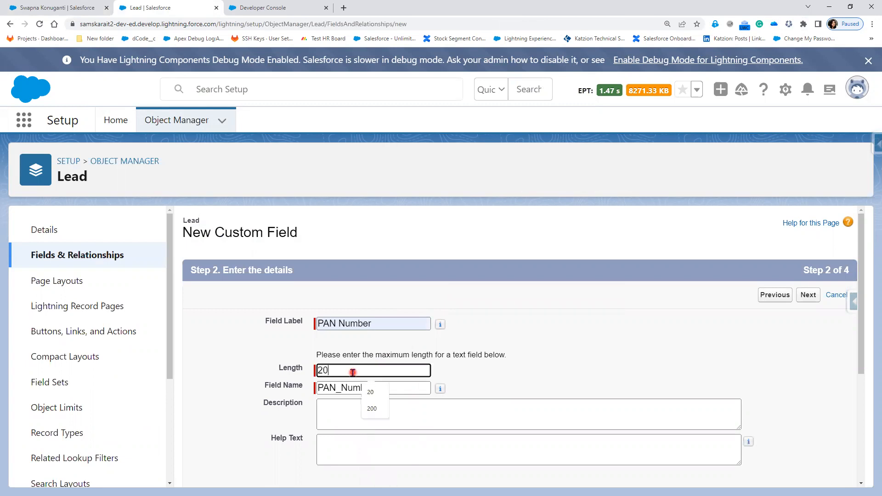
pyautogui.press('BackSpace')
pyautogui.press('BackSpace')
pyautogui.write('10')
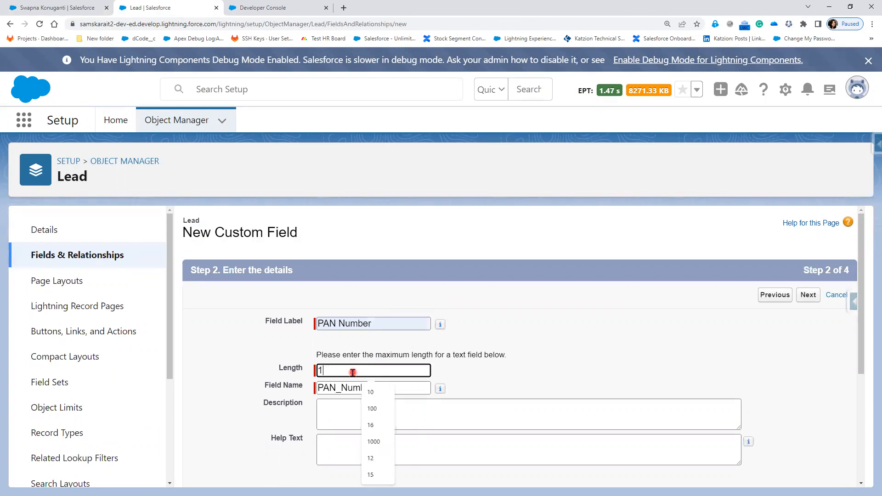
pyautogui.click(544, 374)
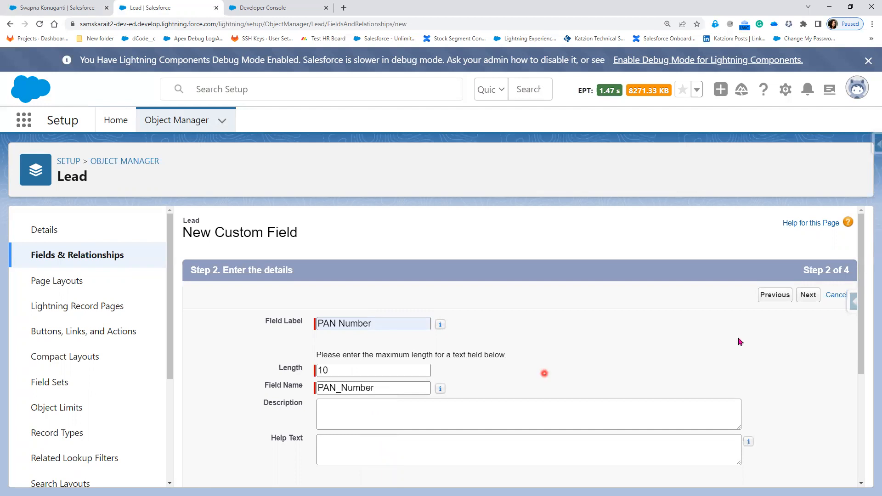
pyautogui.click(810, 297)
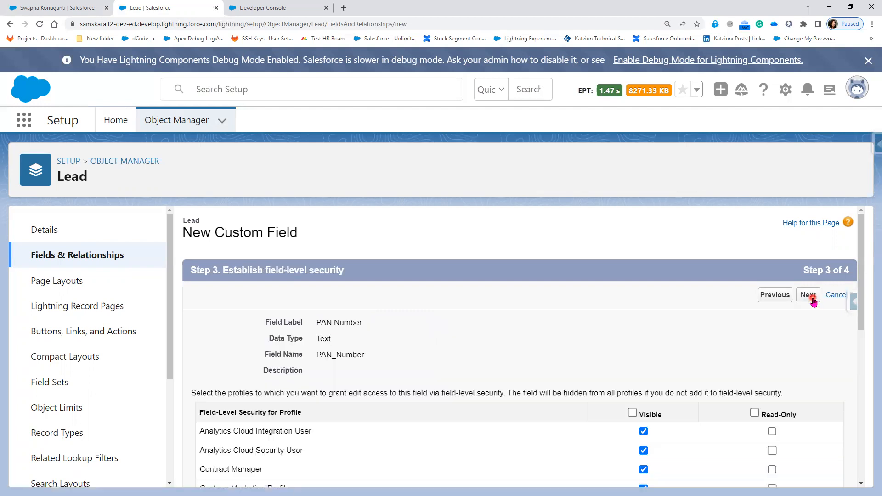
pyautogui.click(812, 299)
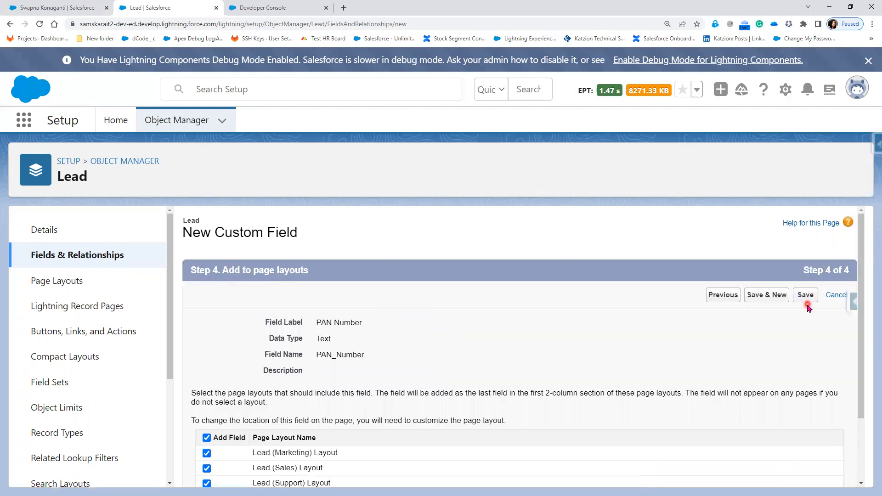
pyautogui.click(809, 300)
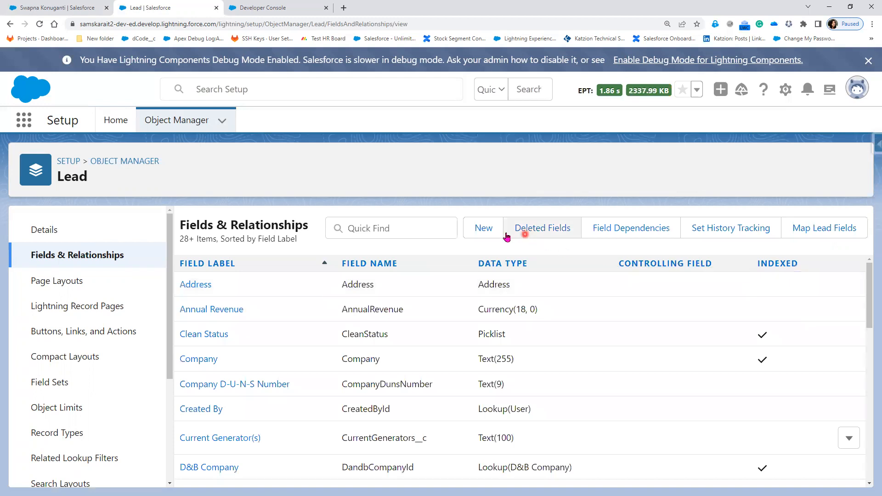
# Start another new Text custom field on the Lead object
pyautogui.click(490, 236)
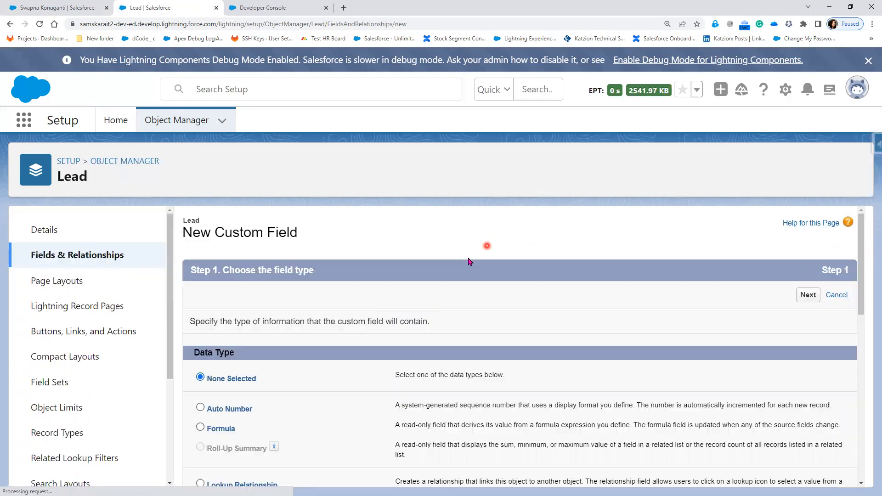
pyautogui.scroll(-5, 538, 451)
pyautogui.scroll(-2, 538, 451)
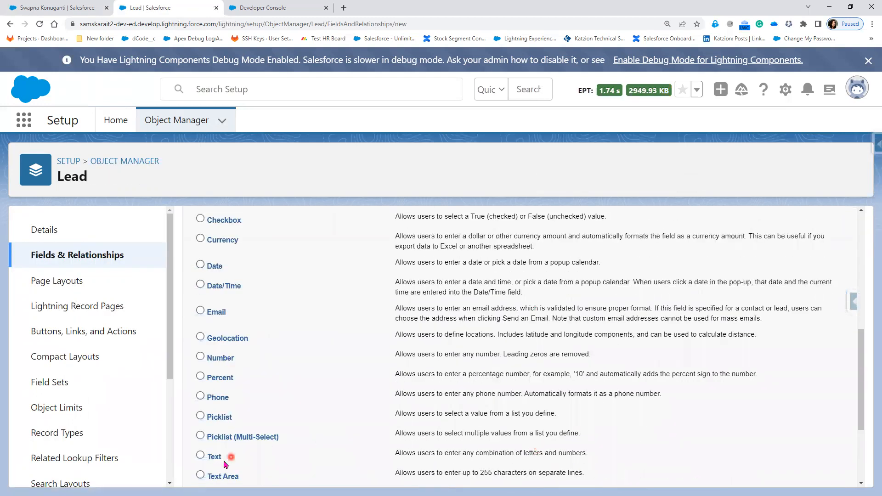
pyautogui.click(200, 455)
pyautogui.scroll(10, 649, 374)
pyautogui.click(809, 296)
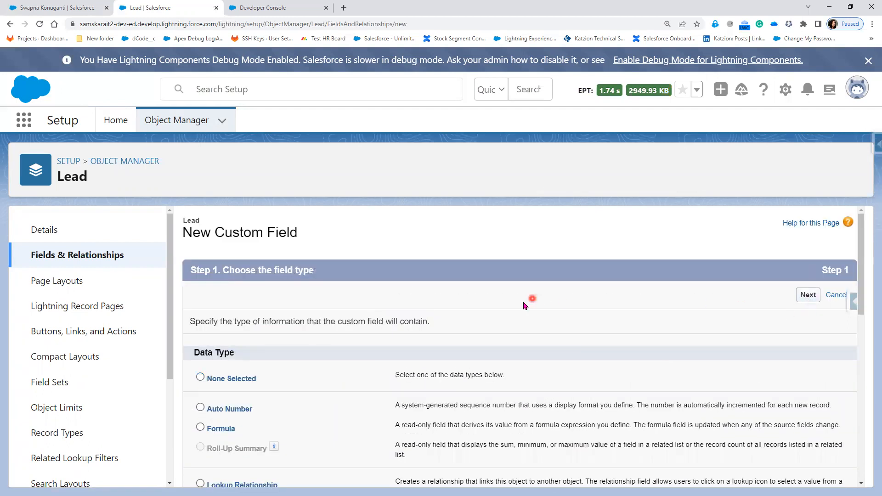
# Label it Passport Number with length 20, save it, and return to the lead record
pyautogui.click(380, 324)
pyautogui.write('Passport Number')
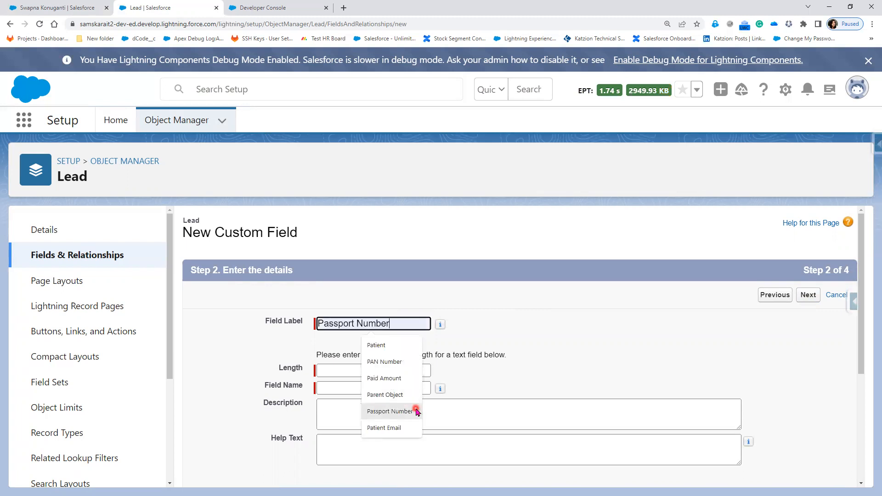
pyautogui.click(416, 411)
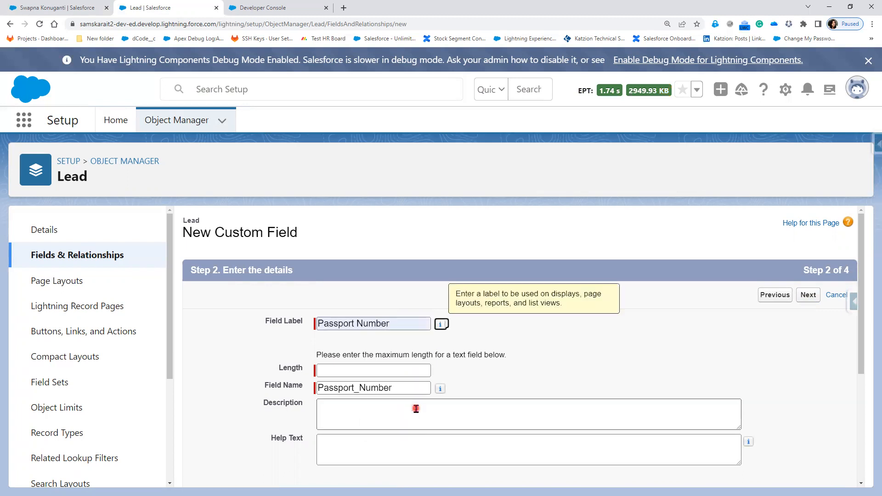
pyautogui.click(352, 370)
pyautogui.write('20')
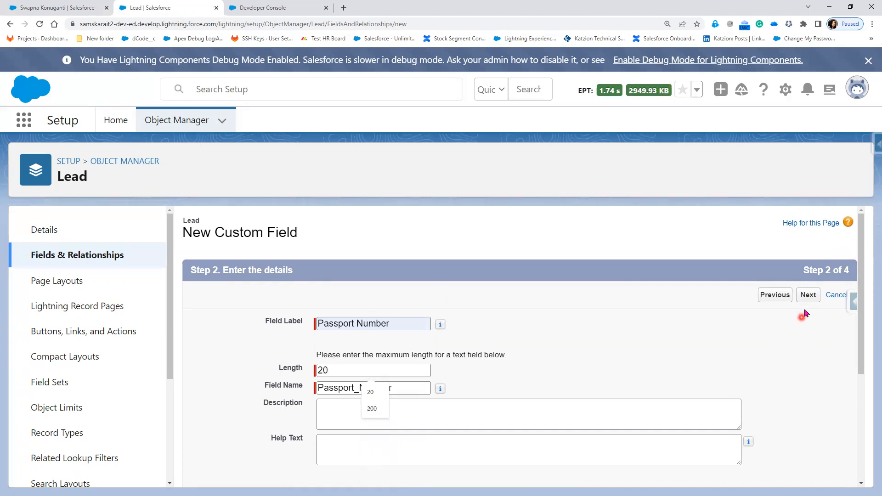
pyautogui.click(809, 296)
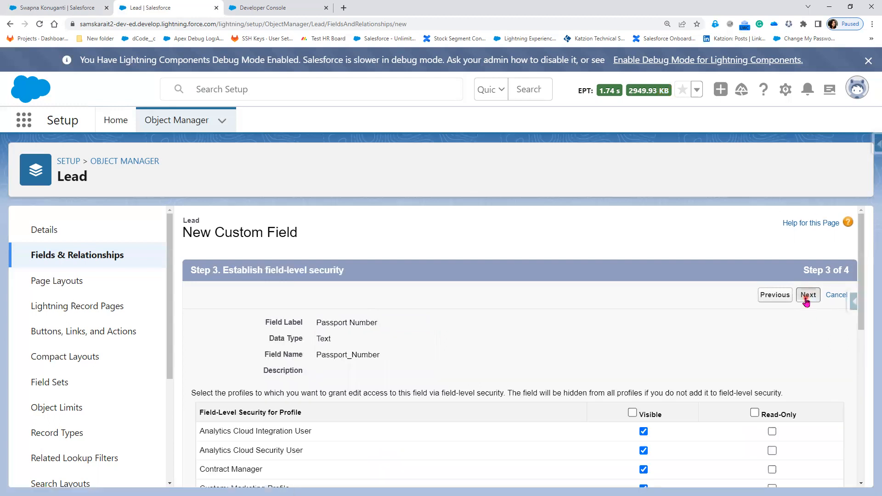
pyautogui.click(807, 295)
pyautogui.click(808, 296)
pyautogui.click(65, 8)
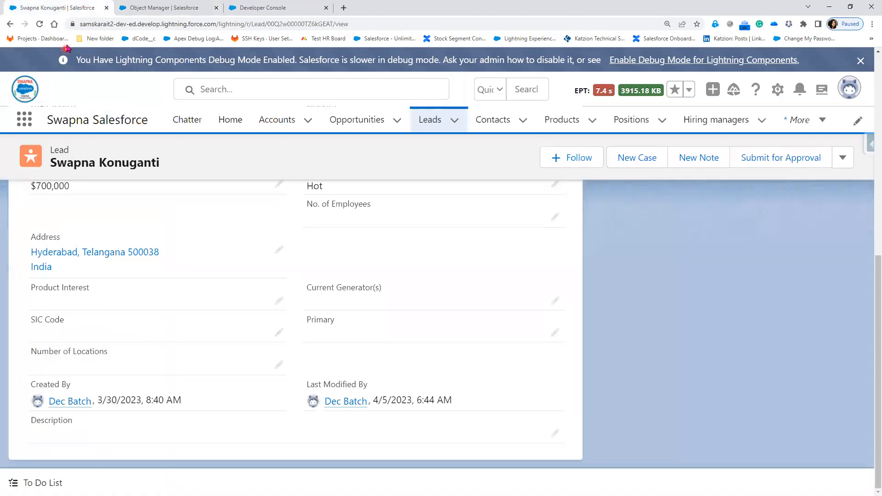
# Reload the lead and save sample PAN Number and Passport Number values in its Details
pyautogui.click(39, 25)
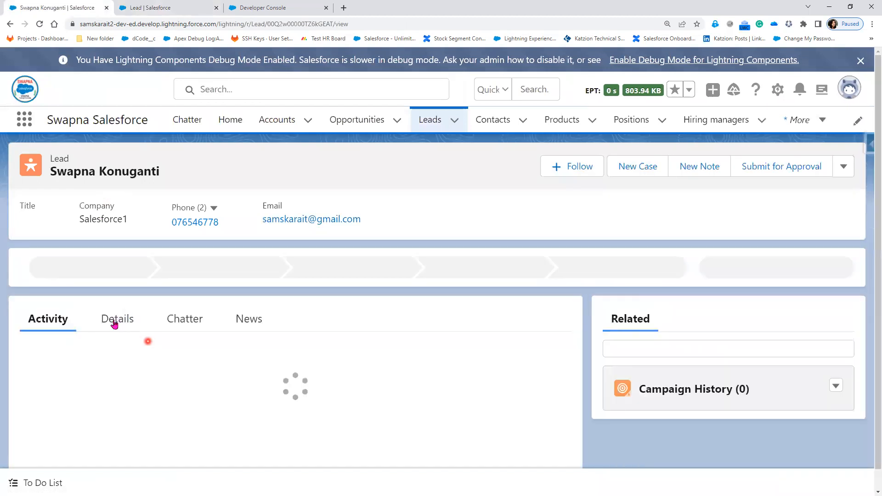
pyautogui.click(114, 325)
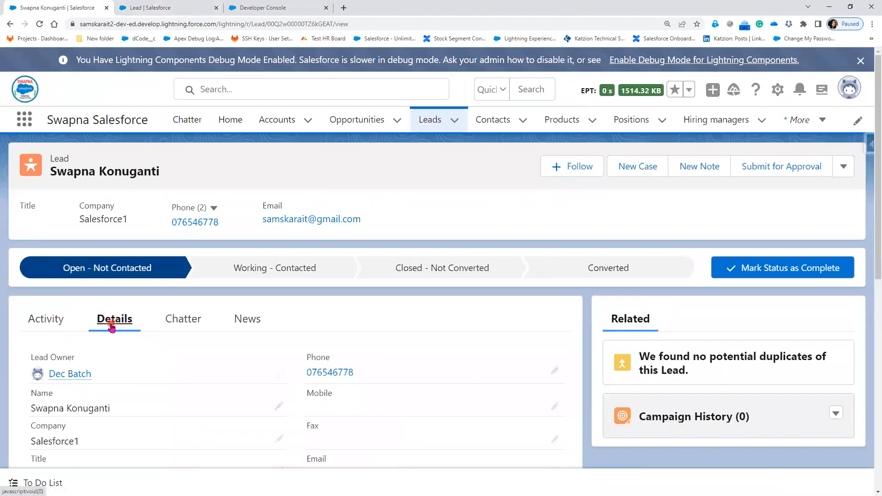
pyautogui.scroll(-6, 112, 326)
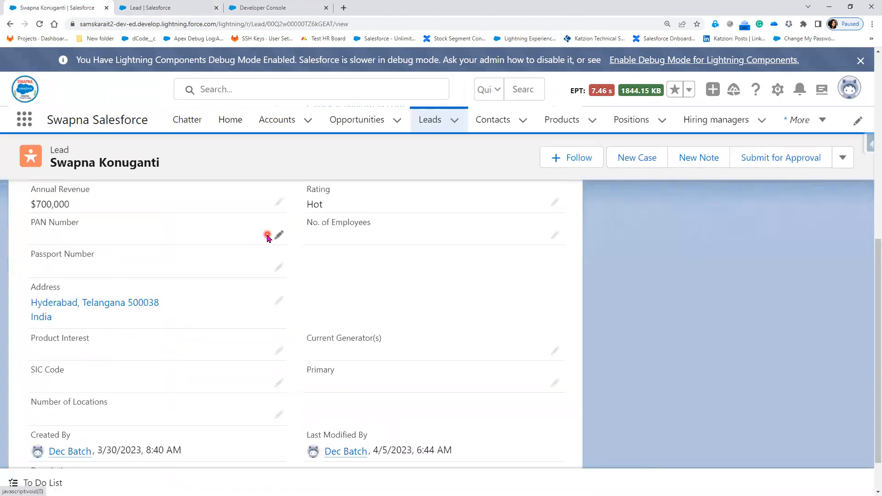
pyautogui.doubleClick(178, 235)
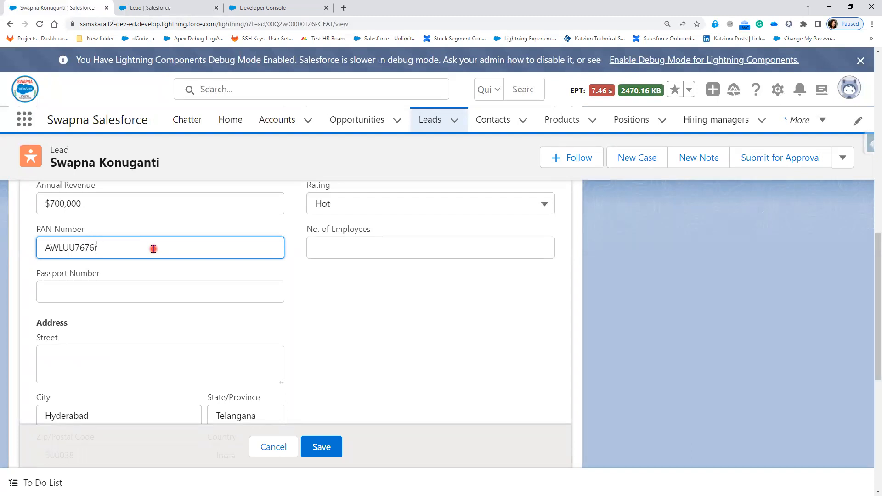
pyautogui.click(123, 286)
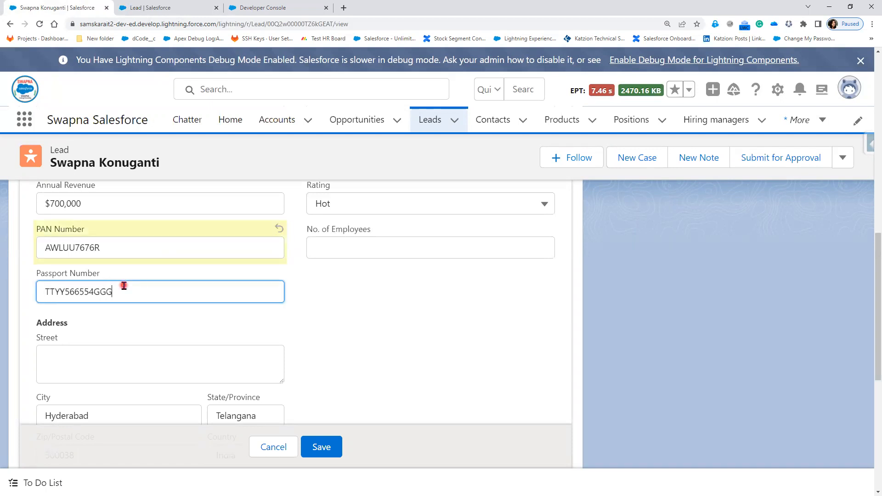
pyautogui.click(314, 447)
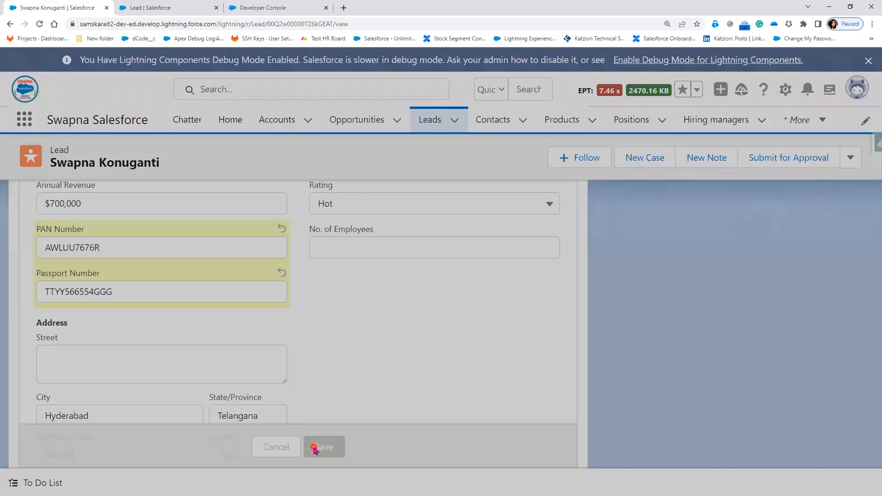
pyautogui.scroll(10, 837, 306)
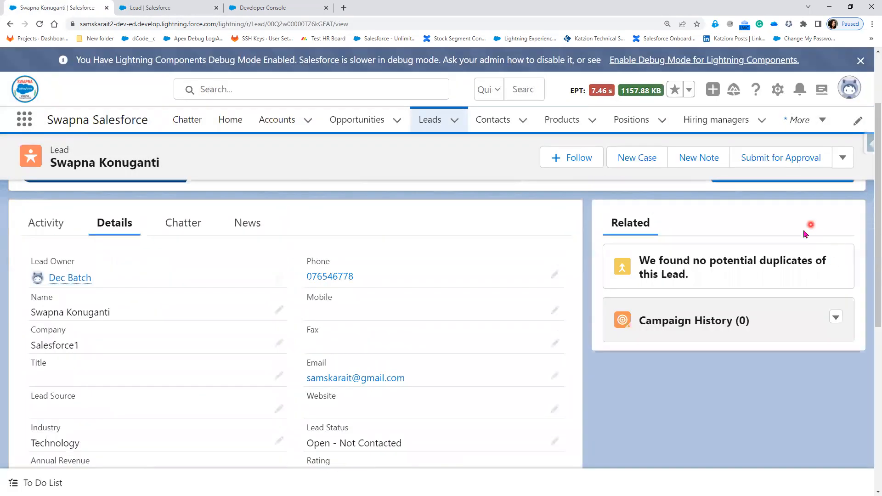
# Mark the lead Converted and convert it into a Salesforce1 account, contact and opportunity
pyautogui.click(688, 270)
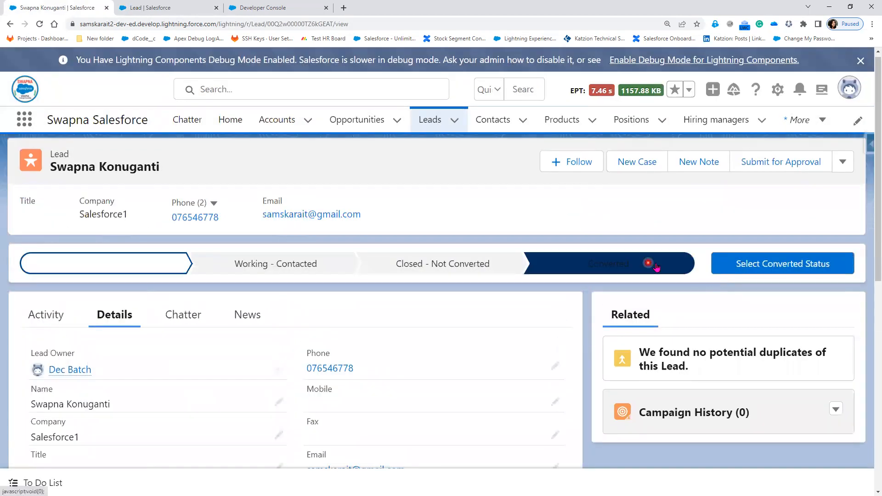
pyautogui.click(754, 270)
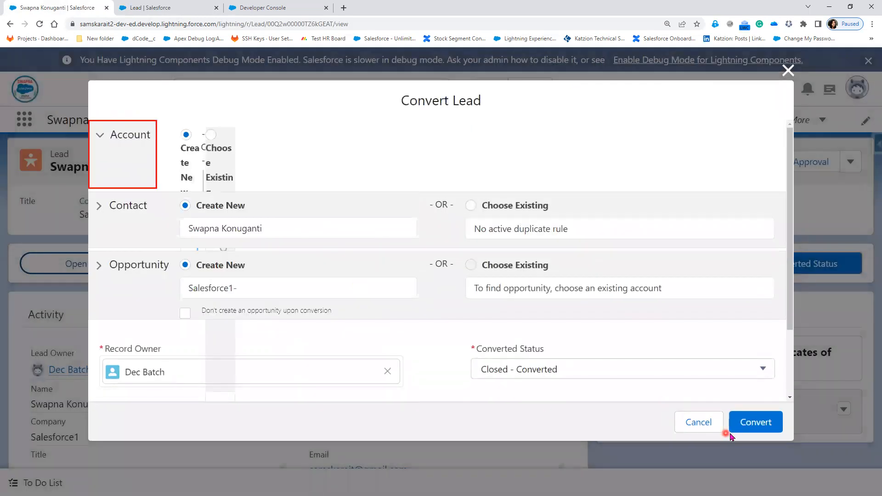
pyautogui.click(759, 425)
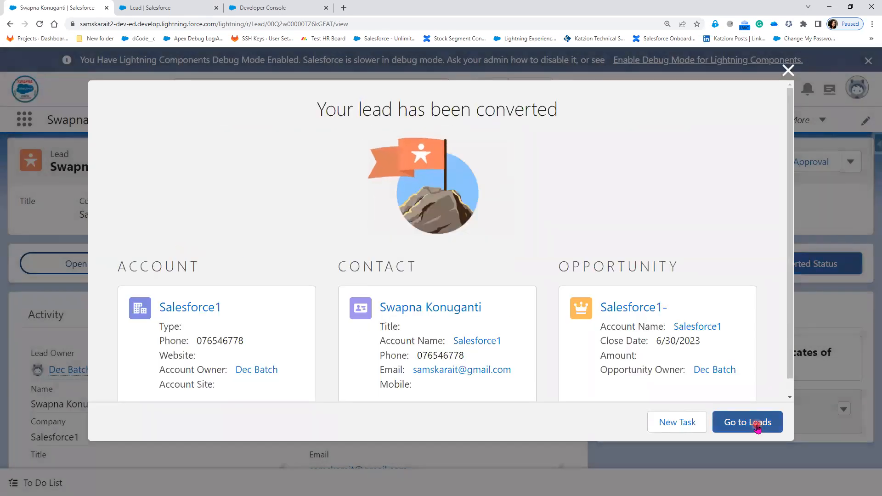
pyautogui.click(758, 428)
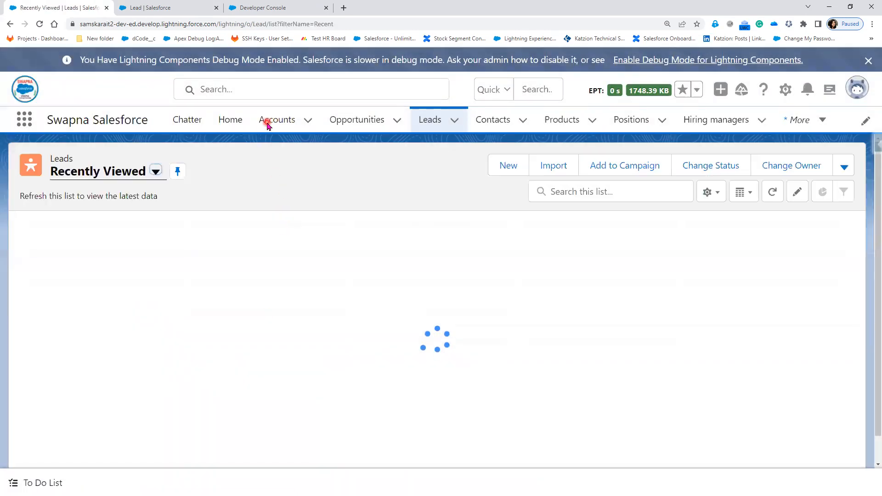
# Open the Salesforce1 account from Accounts and scroll through its details
pyautogui.click(268, 123)
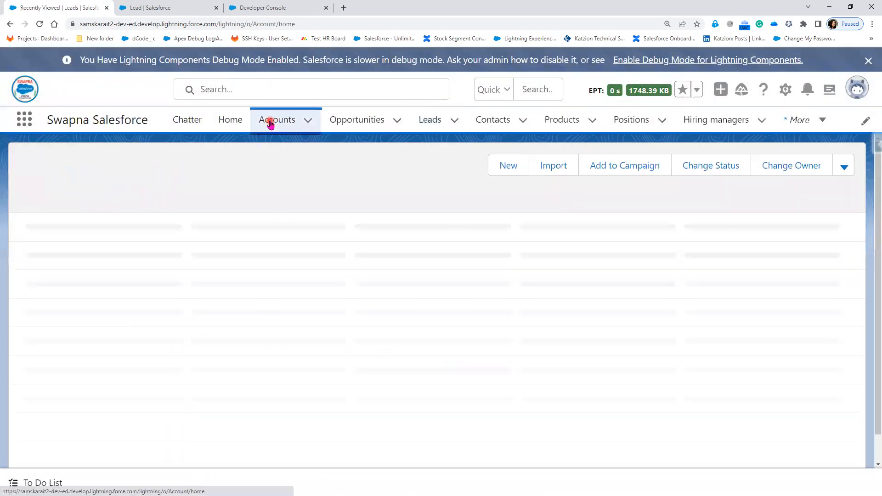
pyautogui.click(106, 246)
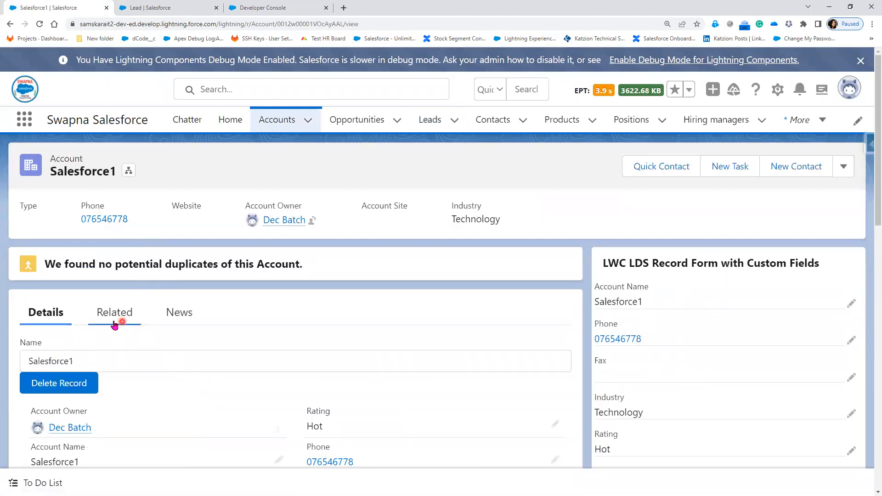
pyautogui.scroll(-5, 292, 361)
pyautogui.scroll(-4, 291, 363)
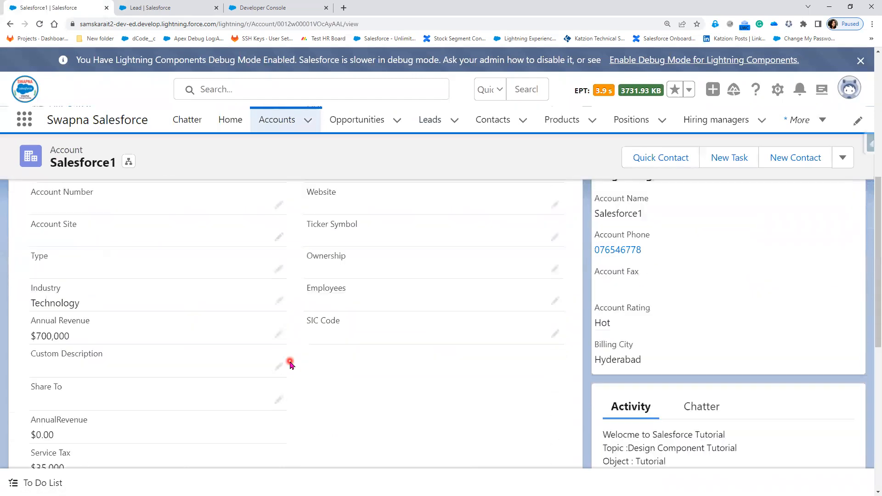
pyautogui.scroll(-5, 290, 365)
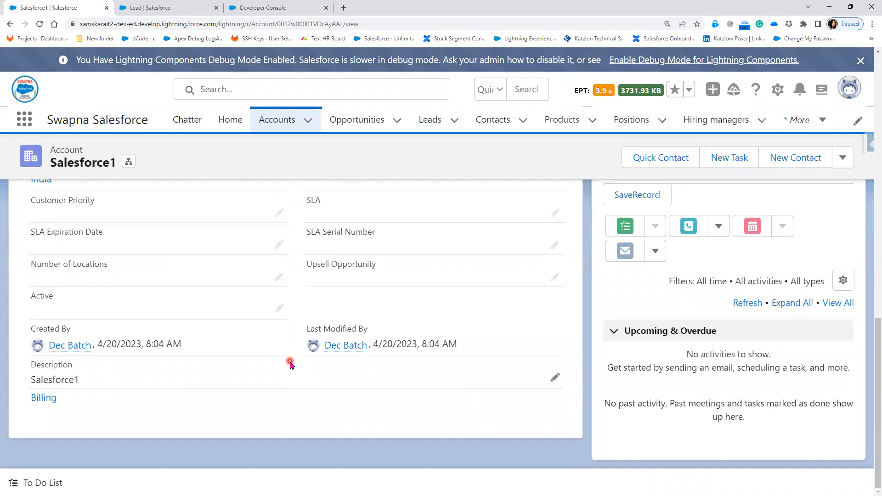
# Open a contact from the Contacts list, review its Details, then switch to Notepad++
pyautogui.click(476, 133)
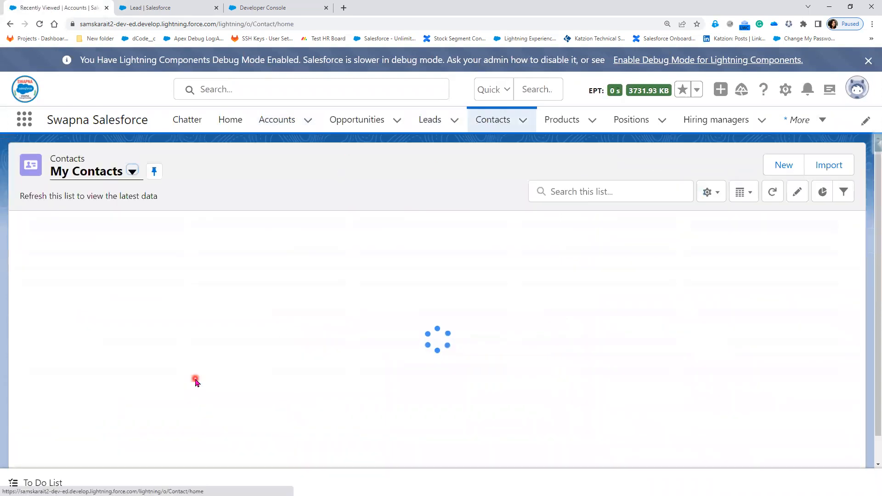
pyautogui.click(119, 248)
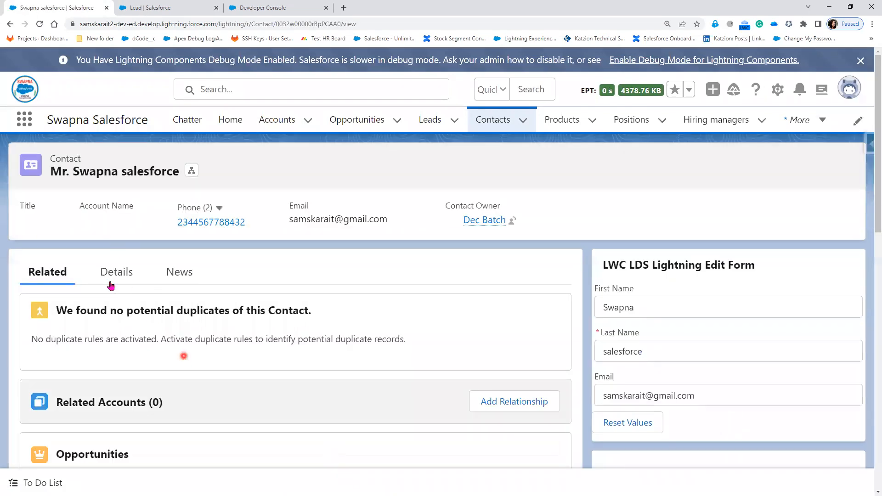
pyautogui.click(116, 279)
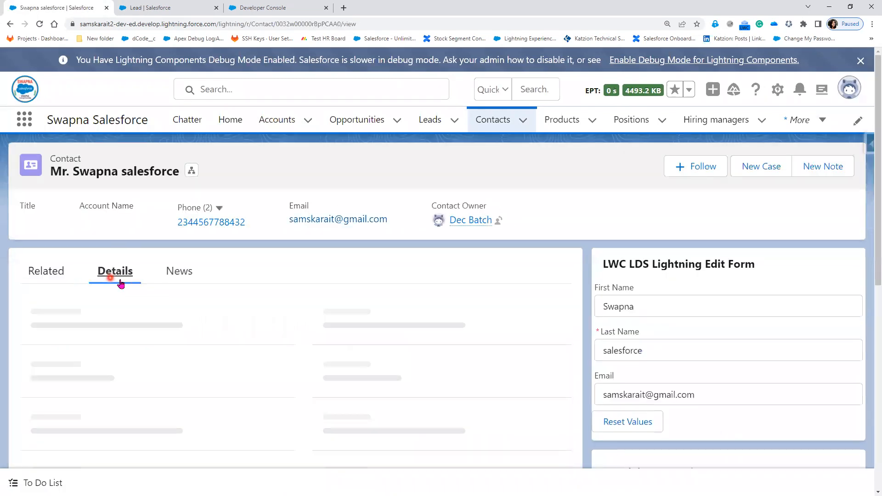
pyautogui.scroll(-5, 247, 413)
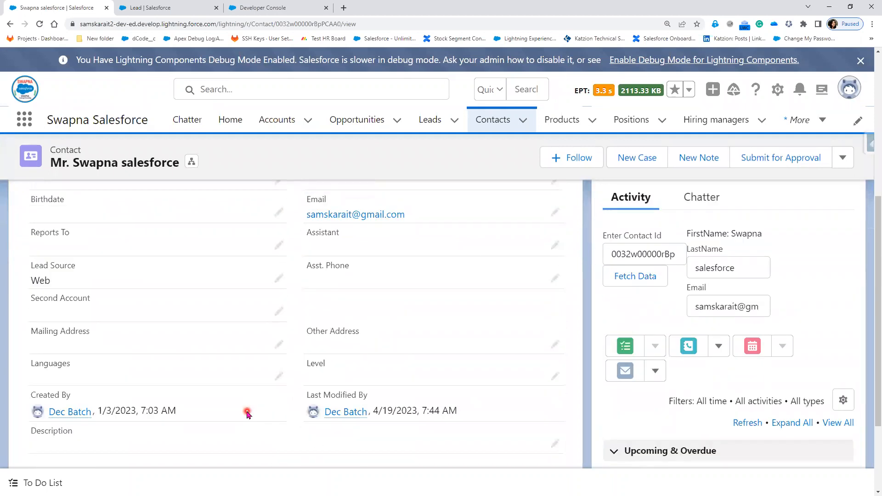
pyautogui.scroll(3, 248, 412)
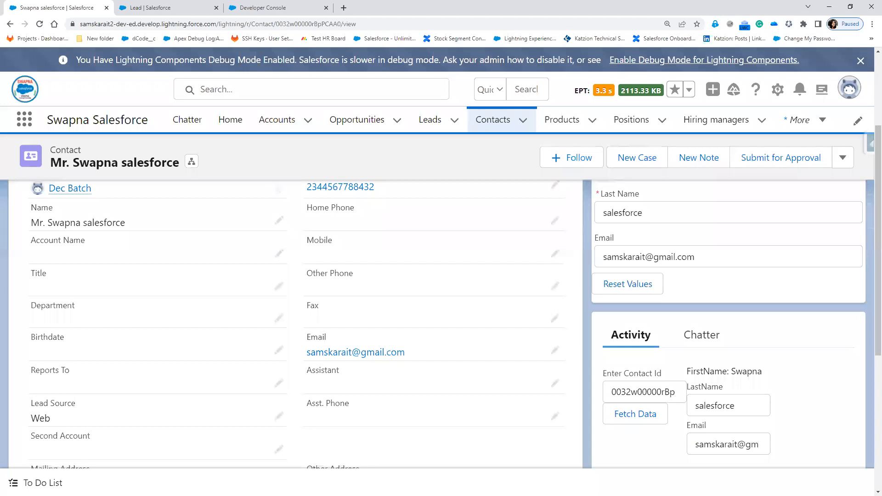
pyautogui.hotkey('alt', 'Tab')
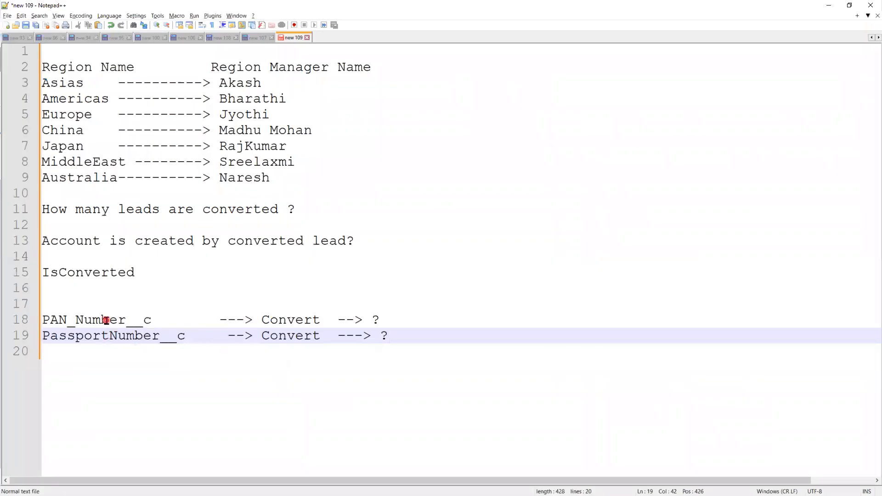
# Map the note lines to 'Account: PAN_Number__c' and 'Contact : PassportNumber__c'
pyautogui.click(398, 318)
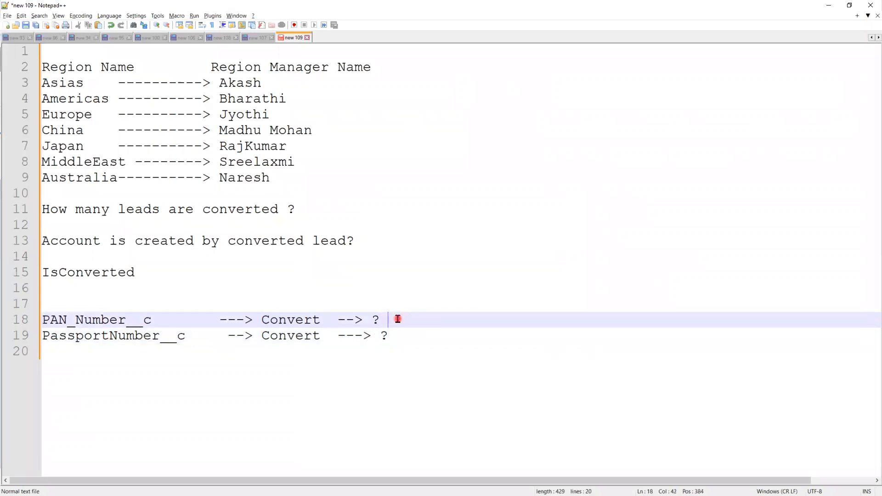
pyautogui.write('Account')
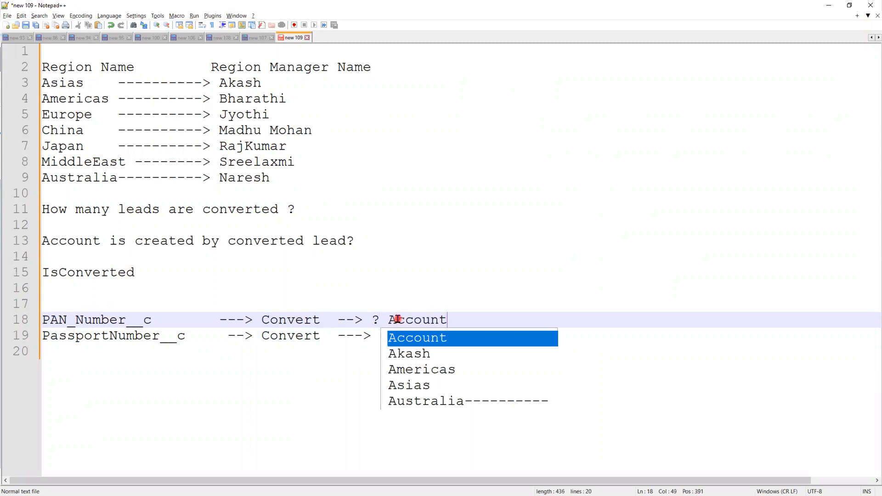
pyautogui.write(': PA')
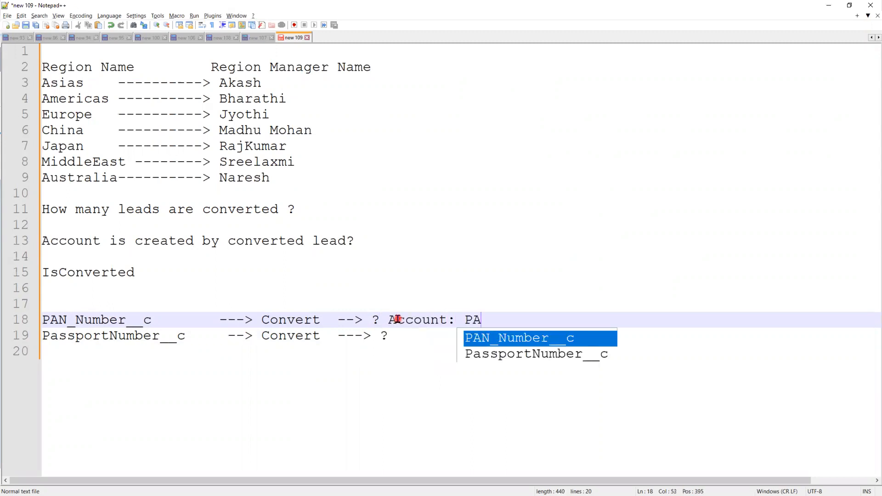
pyautogui.write('N')
pyautogui.press('Return')
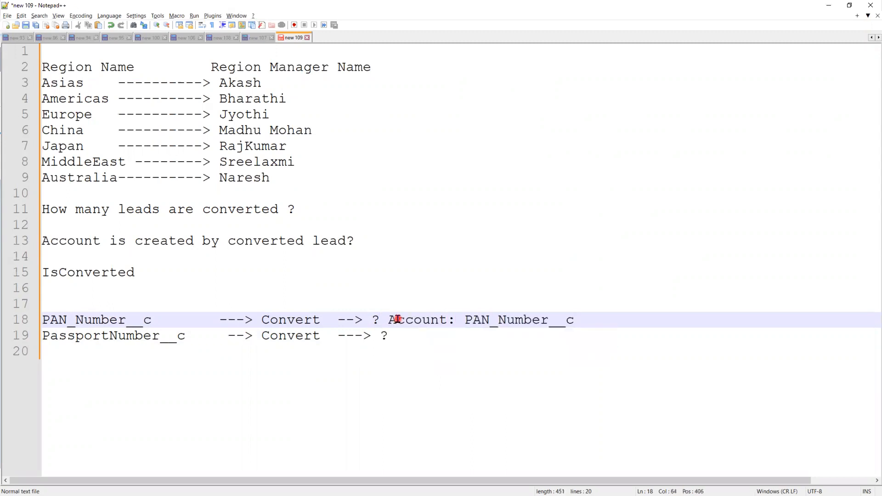
pyautogui.click(406, 335)
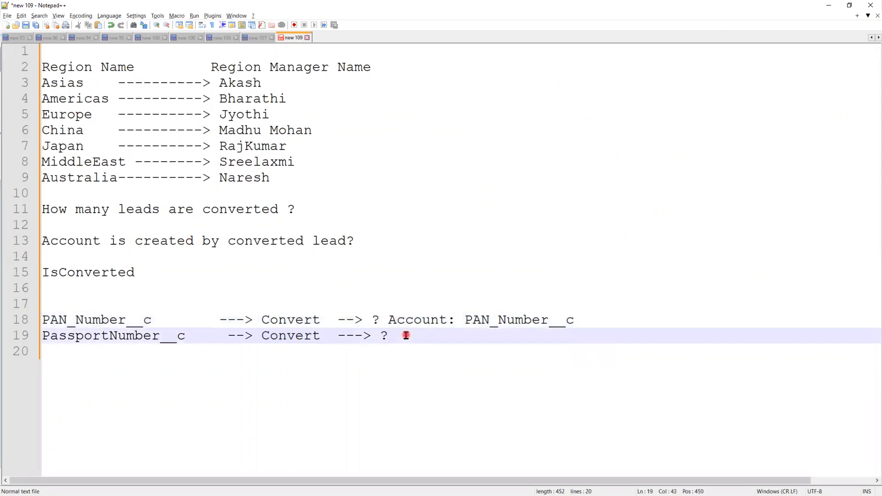
pyautogui.write('Contact : Pa')
pyautogui.press('Return')
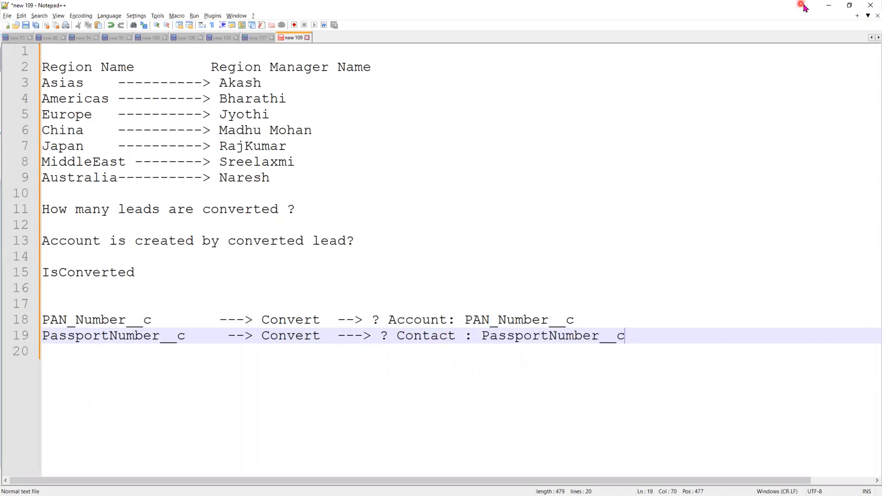
# Start a new Text custom field in the Account object's Fields & Relationships
pyautogui.click(829, 5)
pyautogui.click(195, 134)
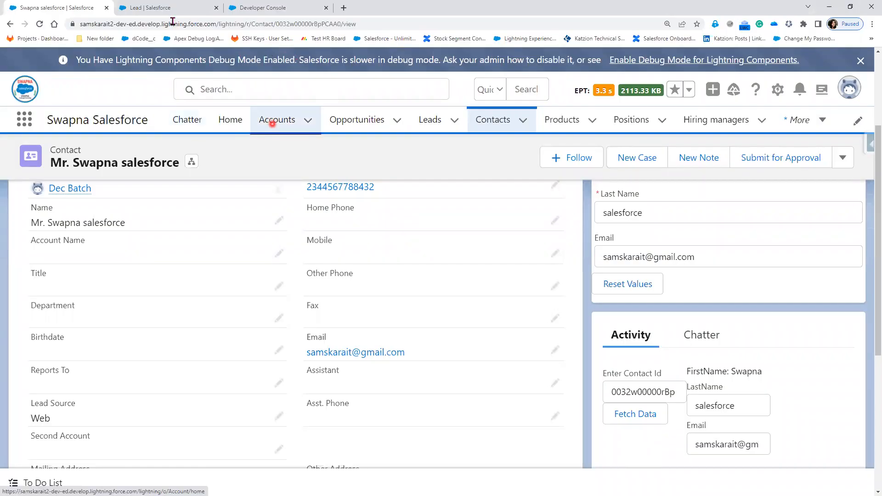
pyautogui.click(177, 8)
pyautogui.click(173, 119)
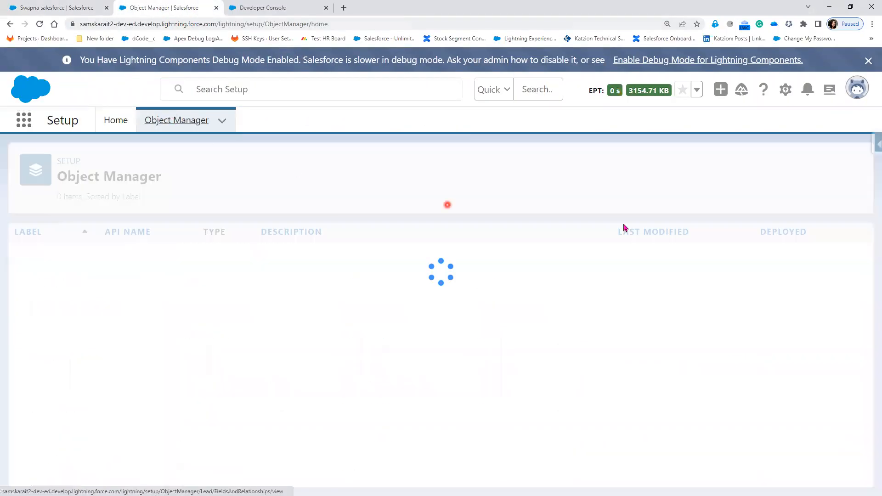
pyautogui.click(26, 252)
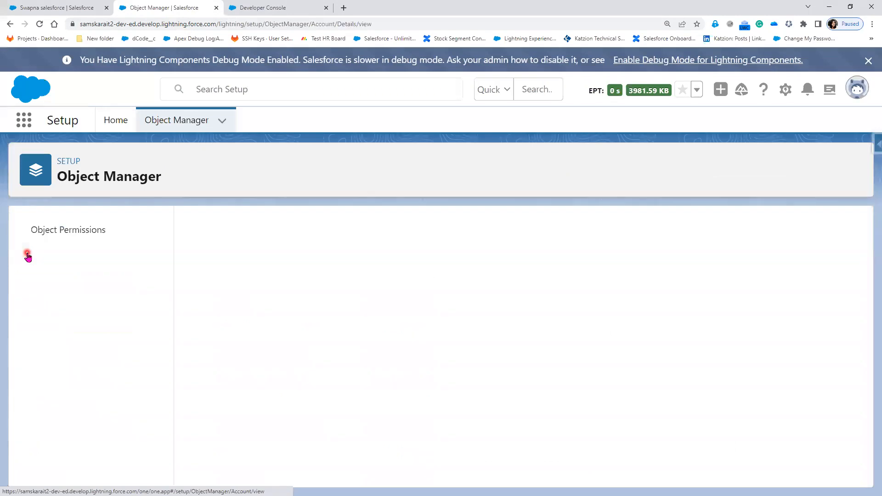
pyautogui.click(78, 259)
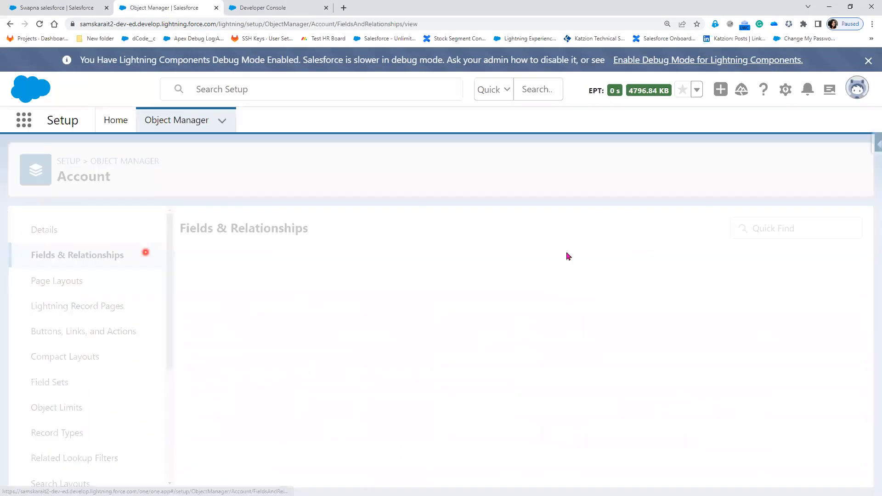
pyautogui.click(570, 228)
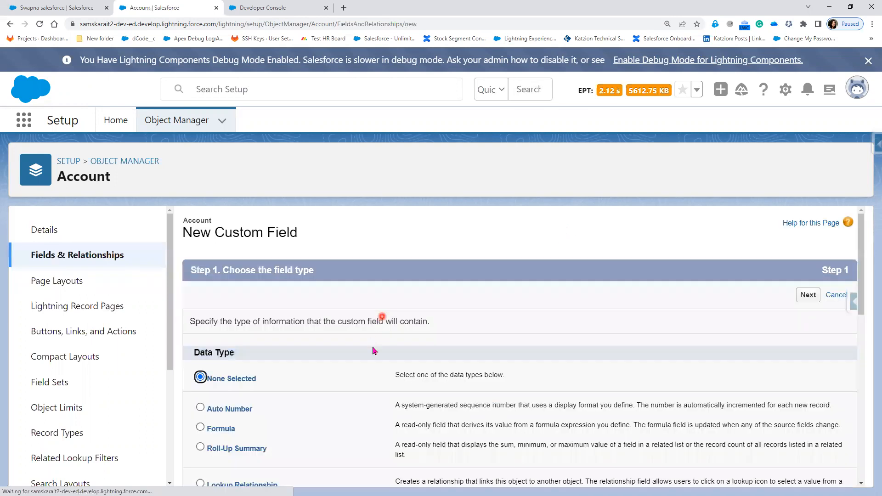
pyautogui.scroll(-5, 370, 336)
pyautogui.scroll(10, 601, 387)
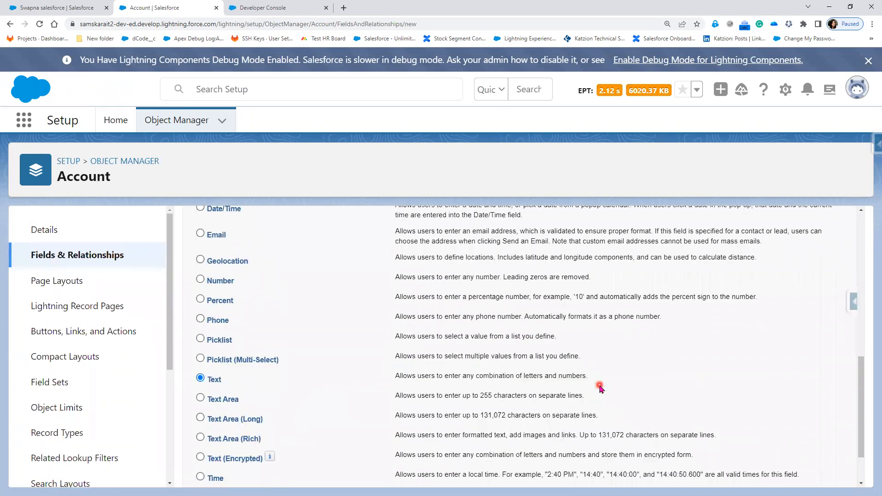
pyautogui.click(808, 296)
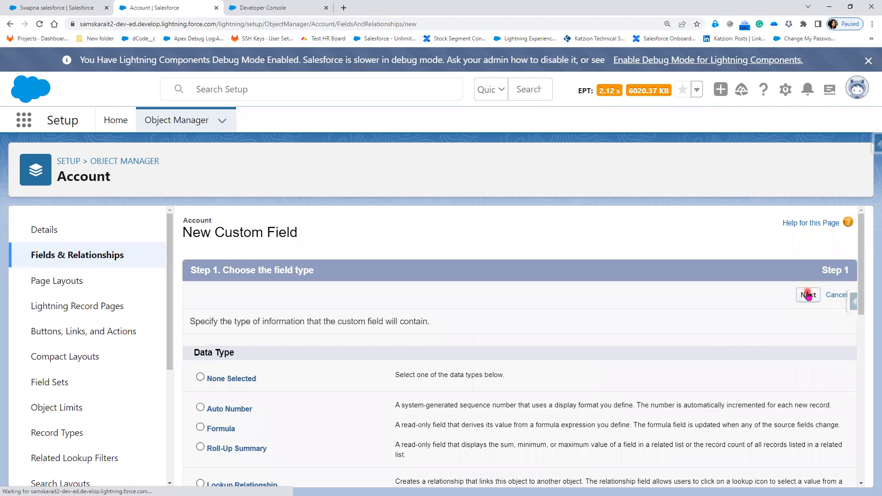
# Label the Account field PAN Number with length 10 and save it
pyautogui.click(380, 326)
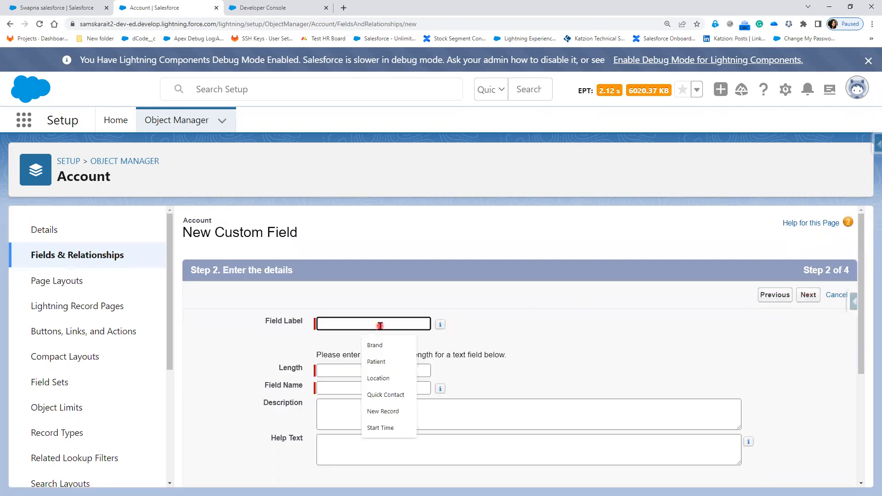
pyautogui.write('PA')
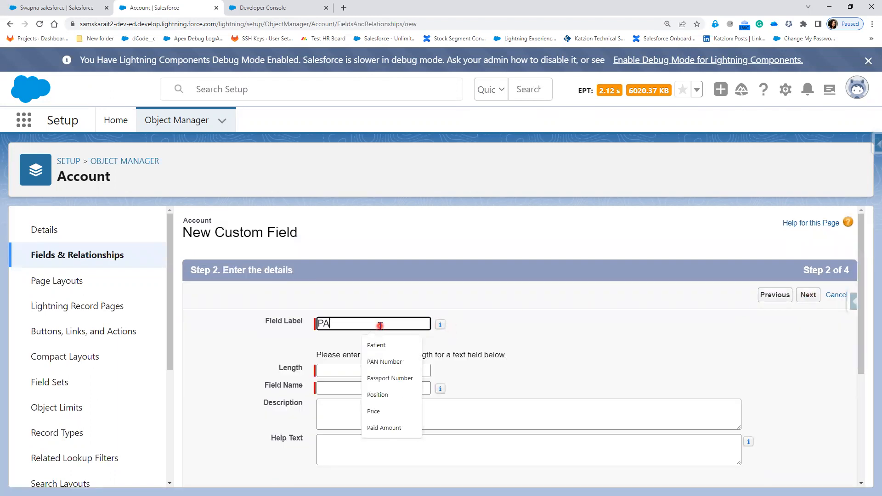
pyautogui.click(404, 366)
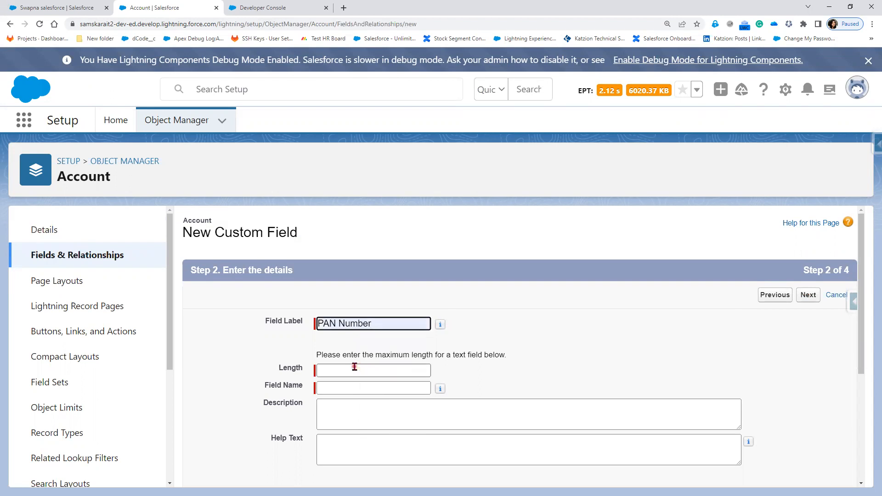
pyautogui.click(355, 370)
pyautogui.write('10')
pyautogui.click(546, 349)
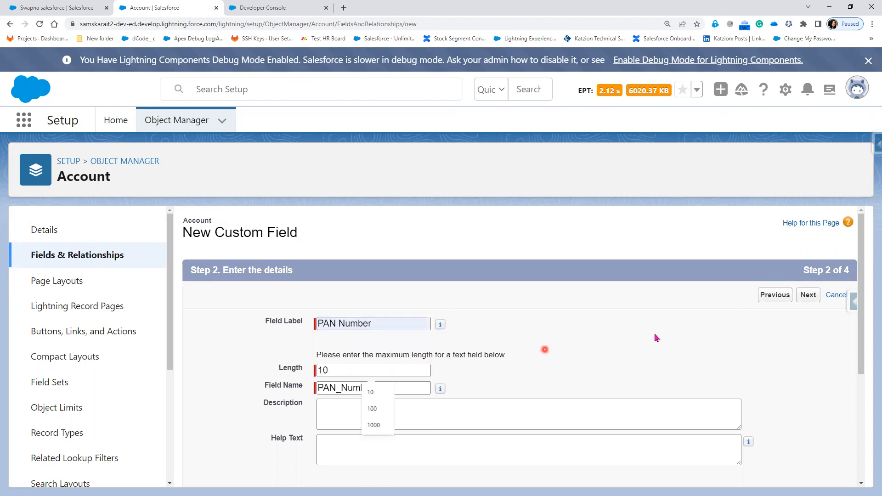
pyautogui.click(807, 295)
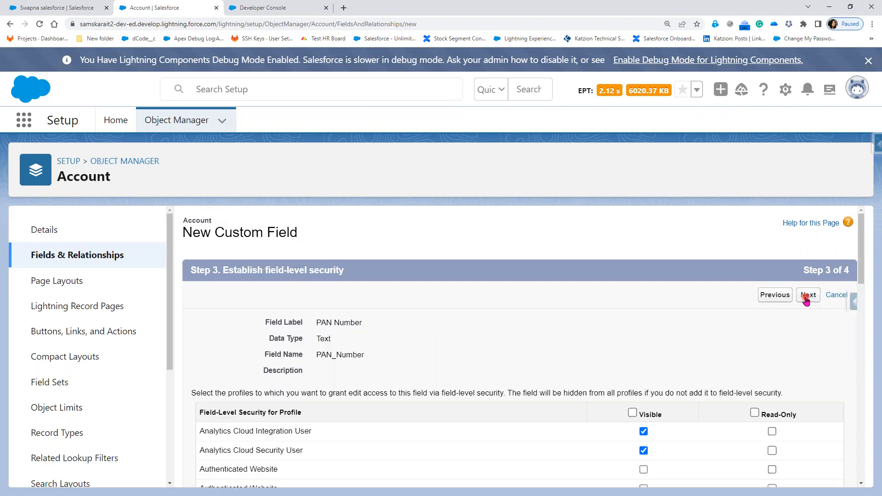
pyautogui.click(808, 296)
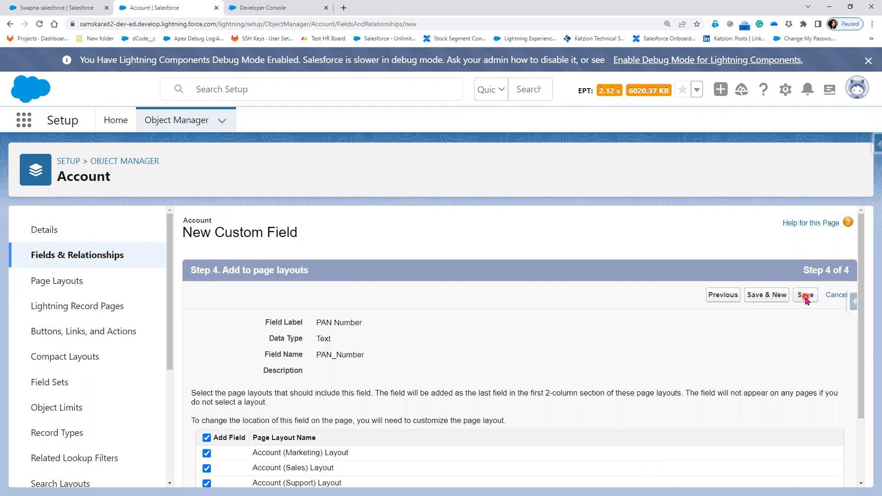
pyautogui.click(806, 295)
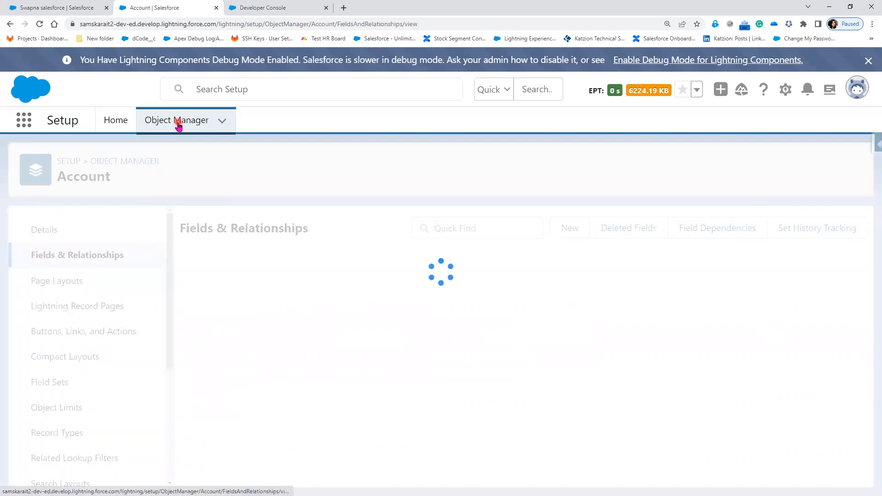
# Find the Contact object via 'con' and start a new Text custom field
pyautogui.click(179, 125)
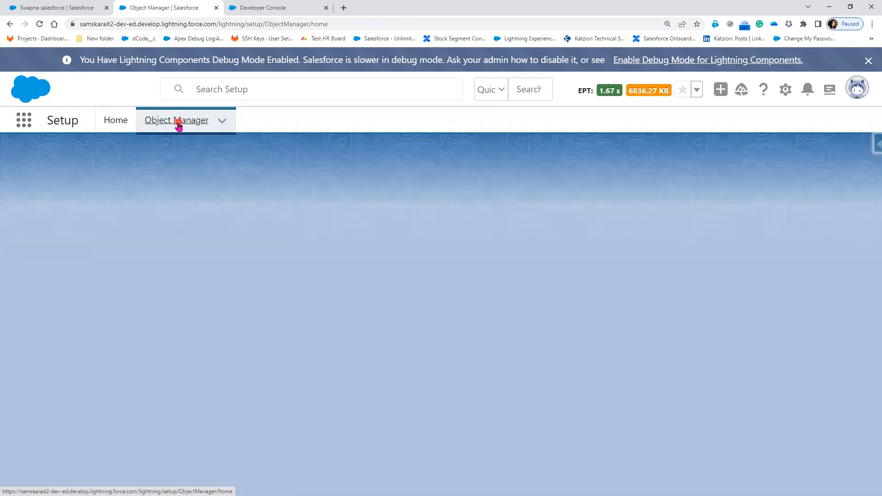
pyautogui.click(628, 169)
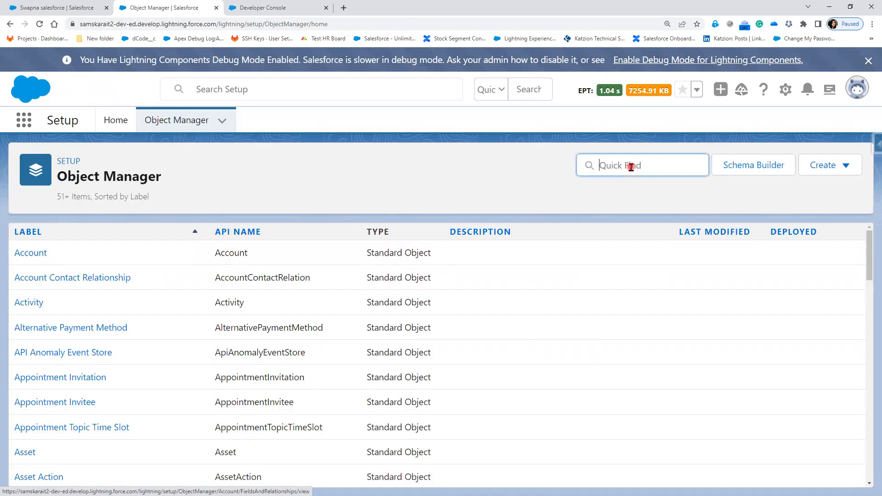
pyautogui.write('con')
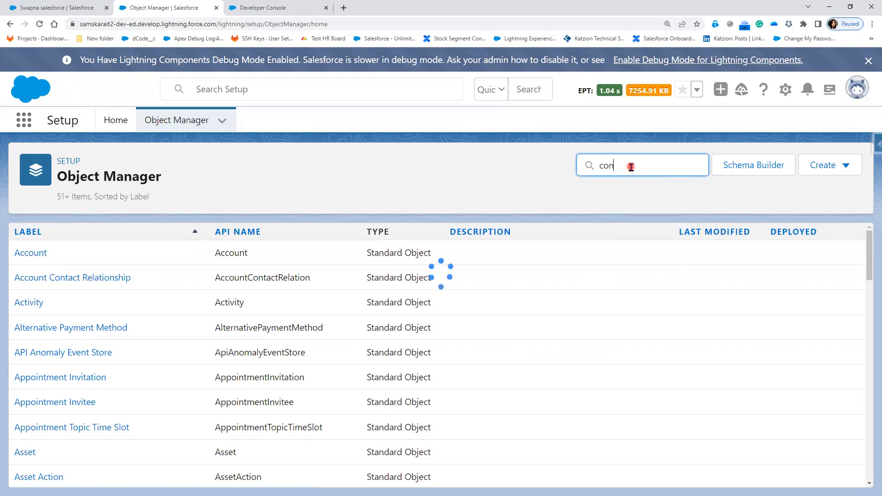
pyautogui.click(18, 380)
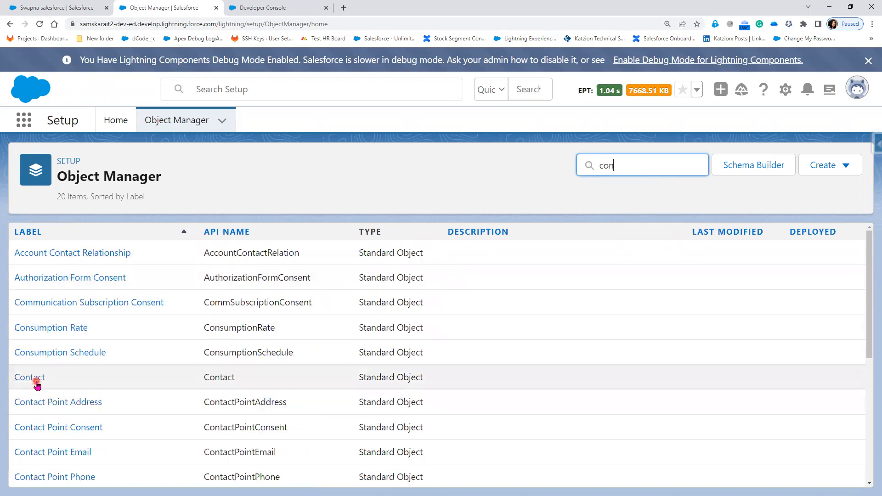
pyautogui.click(87, 256)
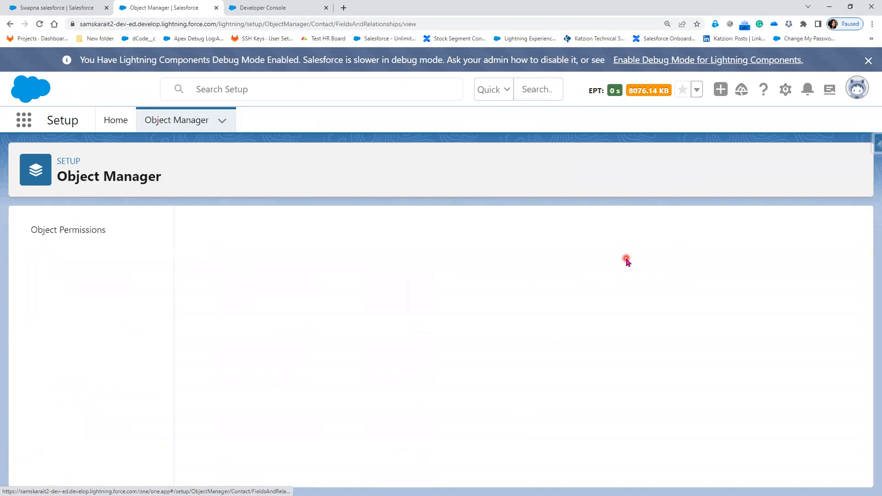
pyautogui.click(568, 229)
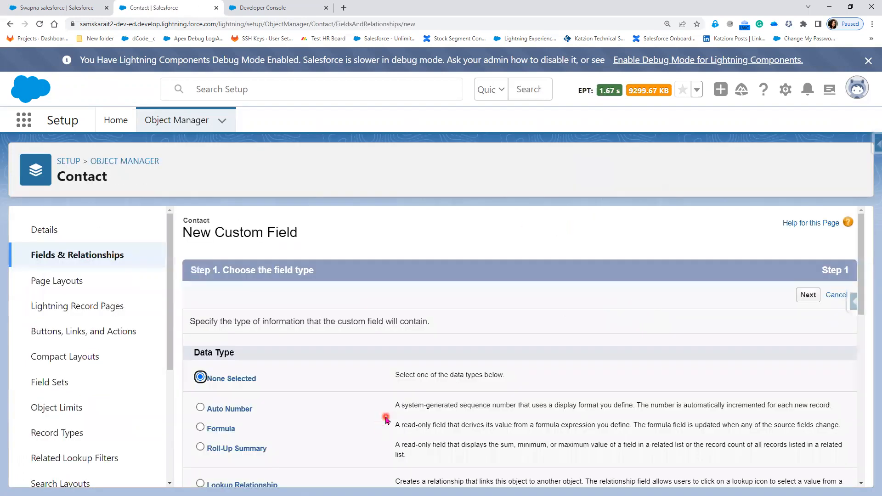
pyautogui.scroll(-6, 385, 362)
pyautogui.scroll(-2, 234, 457)
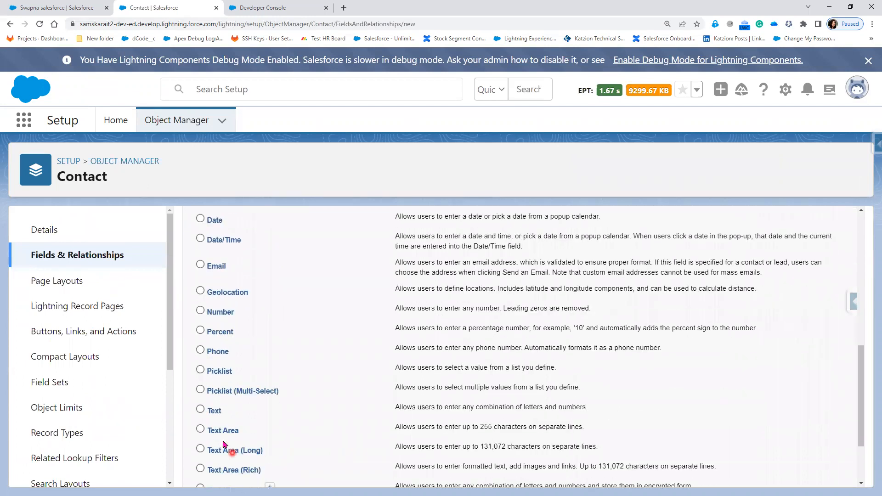
pyautogui.click(217, 415)
pyautogui.scroll(8, 565, 416)
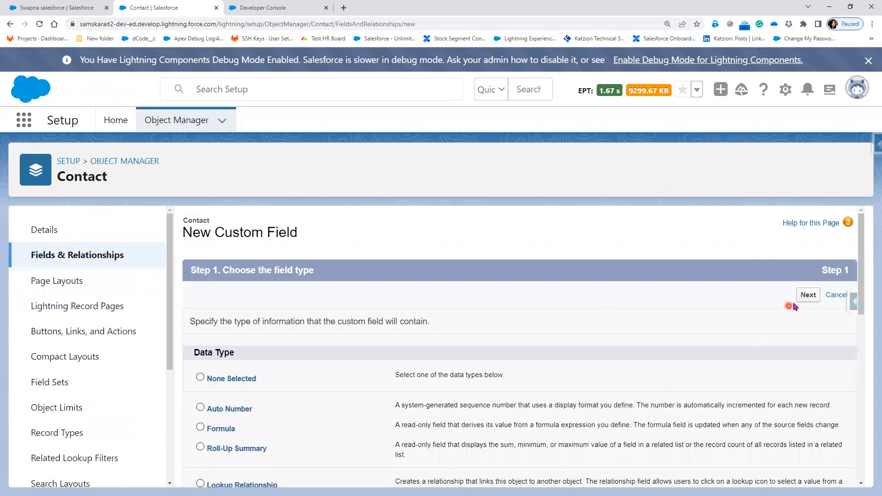
pyautogui.click(805, 297)
# Label it Passport Number with length 20, save it, and return to the contact record
pyautogui.click(341, 326)
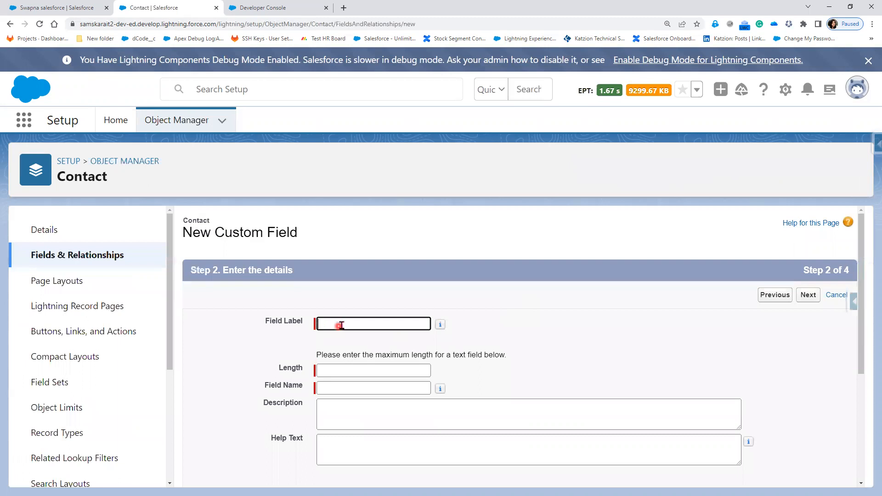
pyautogui.click(343, 324)
pyautogui.write('PA')
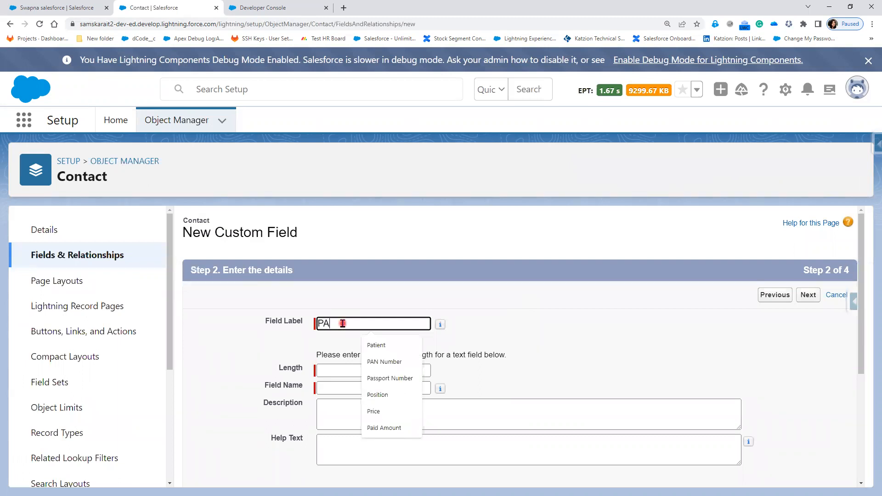
pyautogui.write('SS')
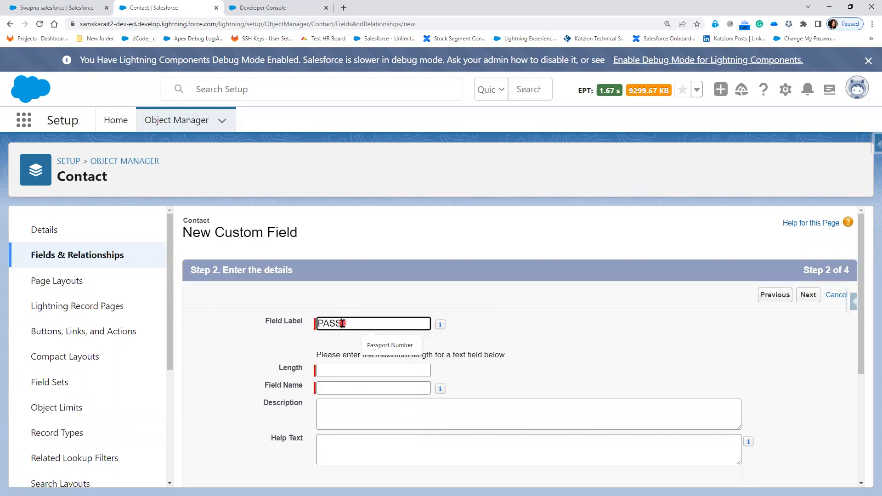
pyautogui.click(395, 346)
pyautogui.click(354, 371)
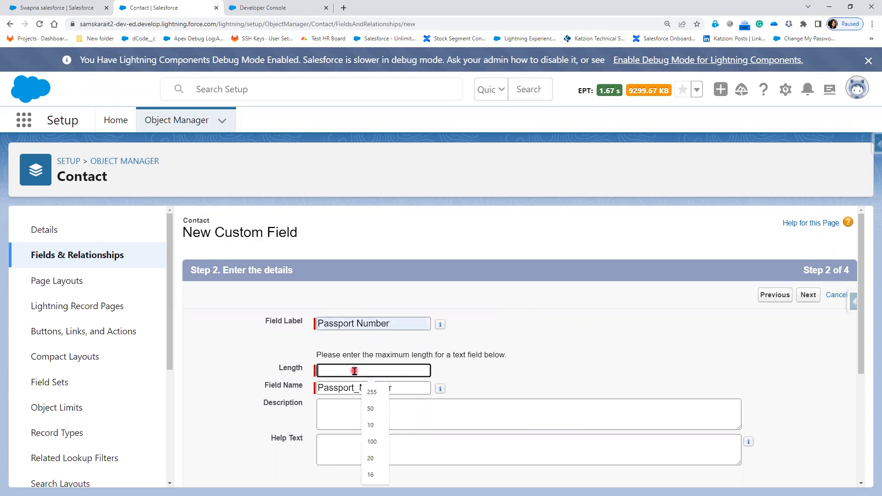
pyautogui.click(372, 458)
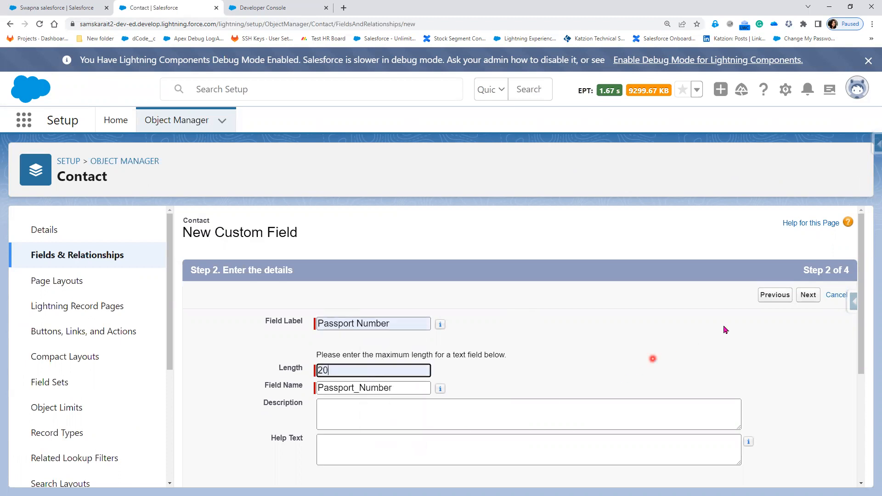
pyautogui.click(812, 299)
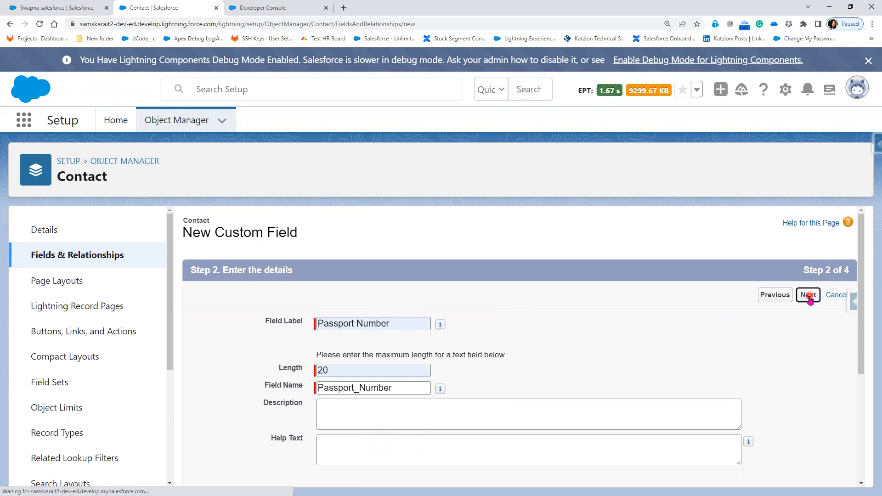
pyautogui.click(809, 297)
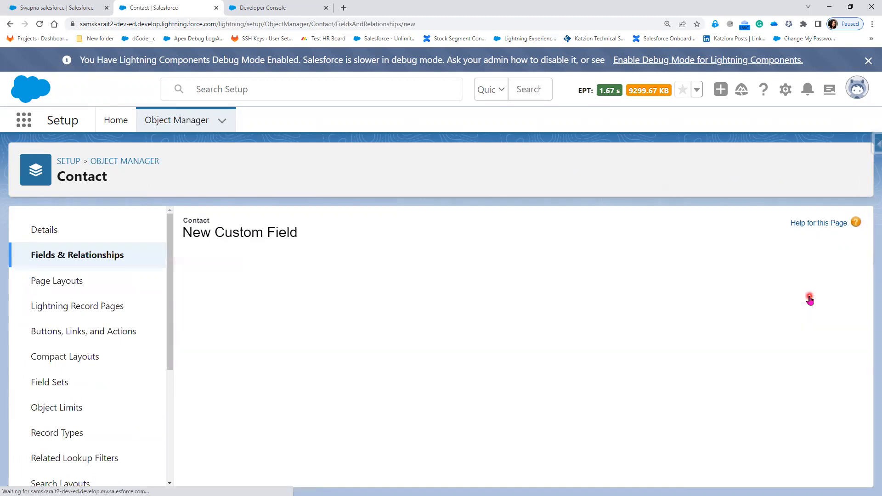
pyautogui.click(808, 295)
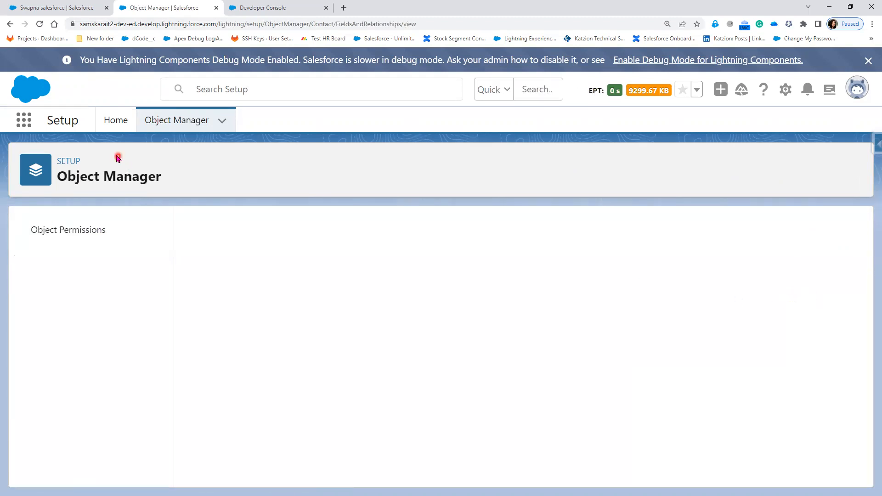
pyautogui.click(54, 4)
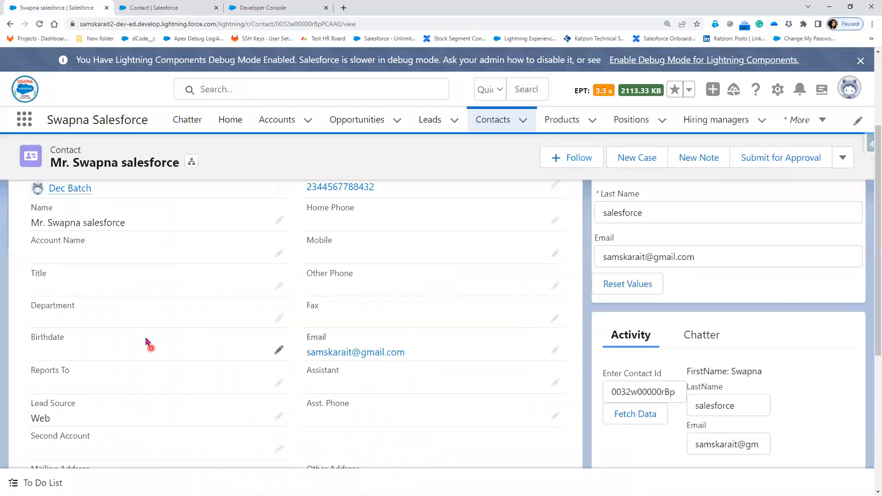
# Reload Salesforce and open the 'Trigger-Validation Rule' lead from the Leads list
pyautogui.click(40, 24)
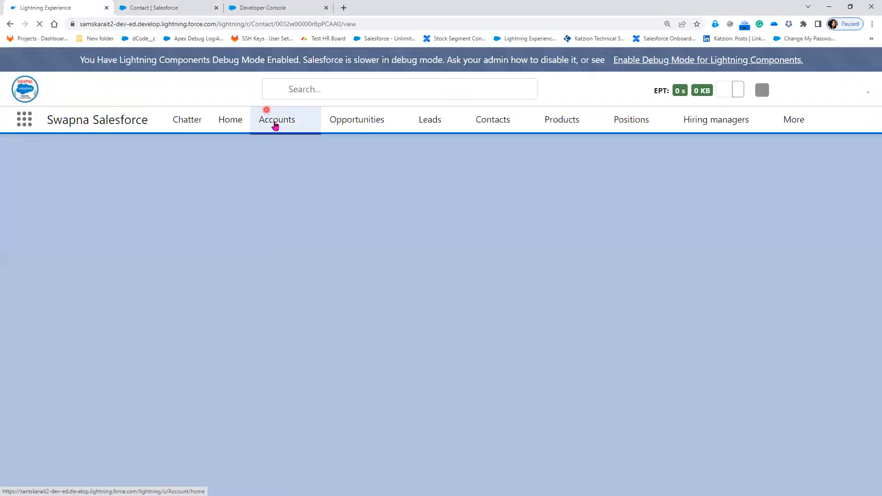
pyautogui.click(276, 122)
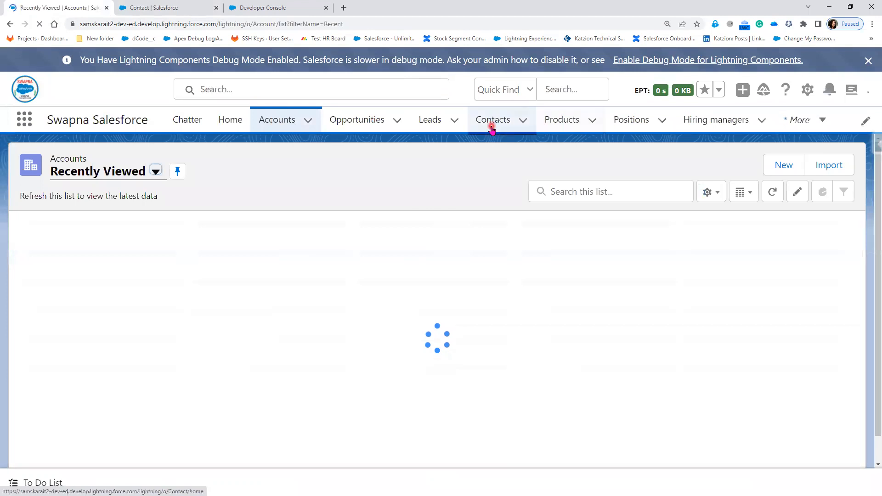
pyautogui.click(429, 125)
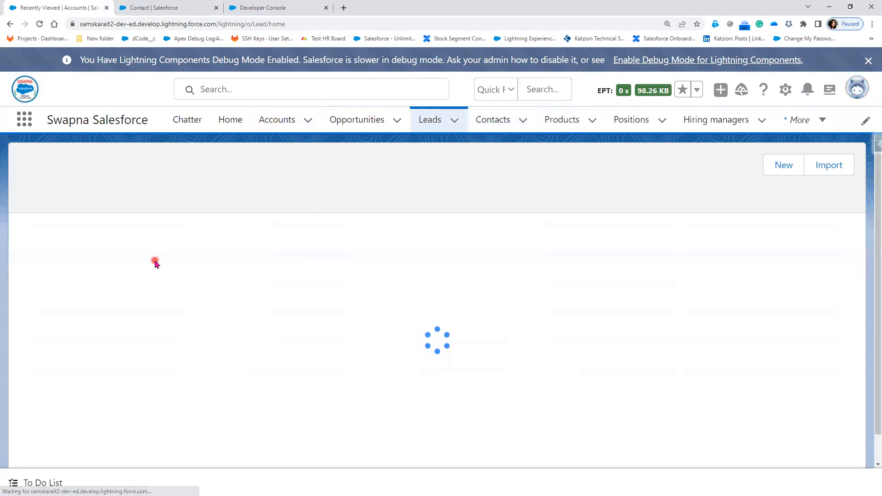
pyautogui.click(129, 248)
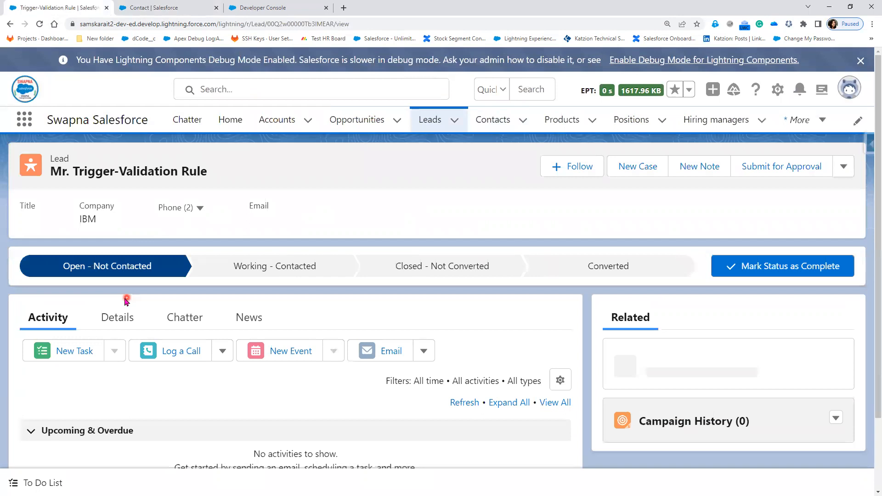
# Enter sample PAN Number and Passport Number values on the lead's Details and save them
pyautogui.click(118, 322)
pyautogui.scroll(-3, 276, 363)
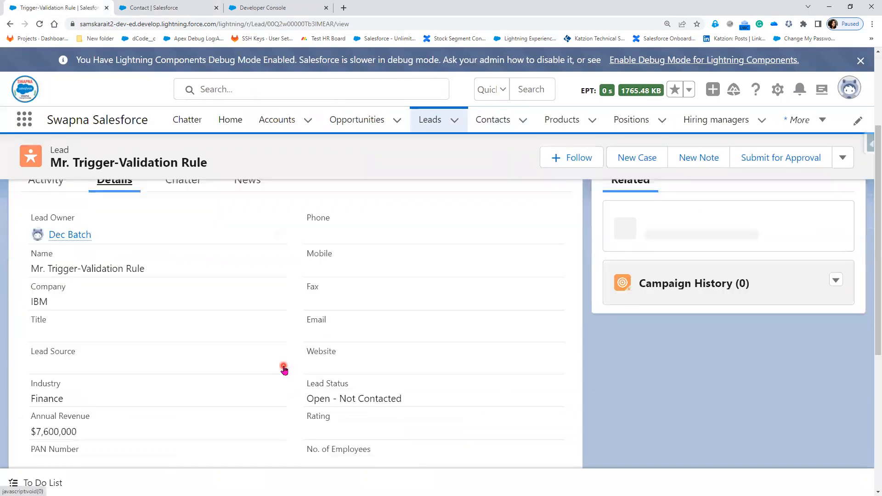
pyautogui.scroll(-4, 280, 368)
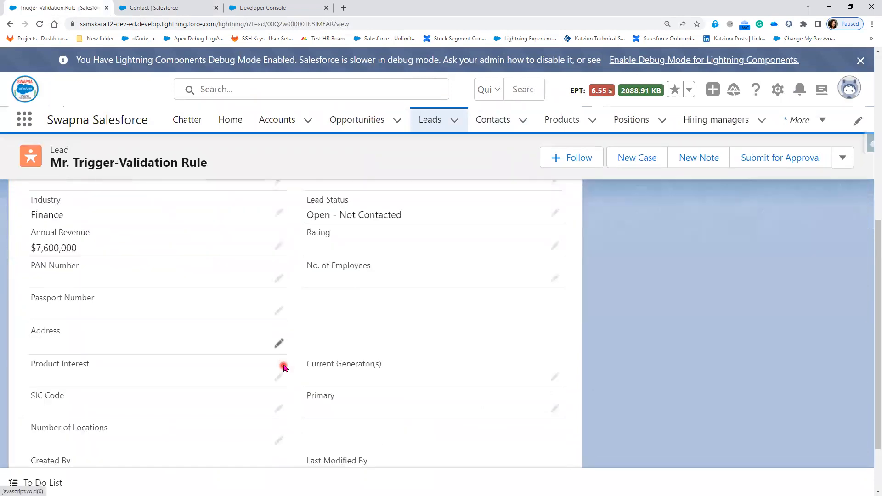
pyautogui.click(273, 281)
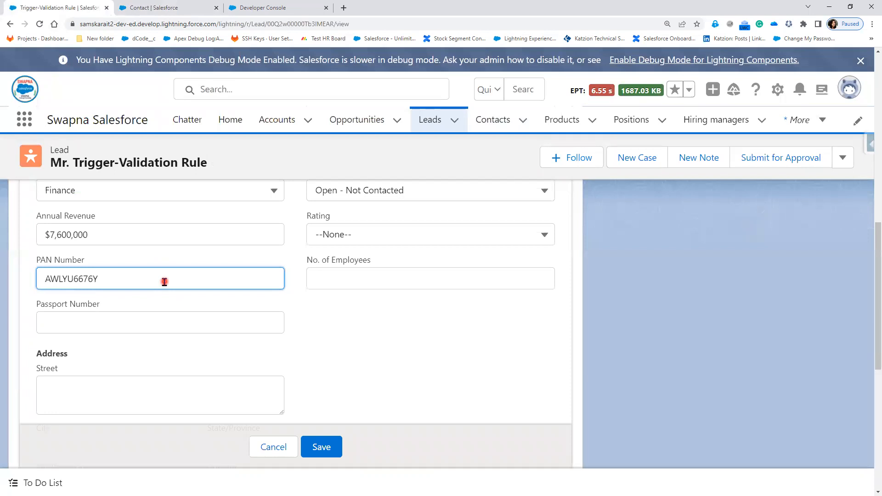
pyautogui.click(128, 329)
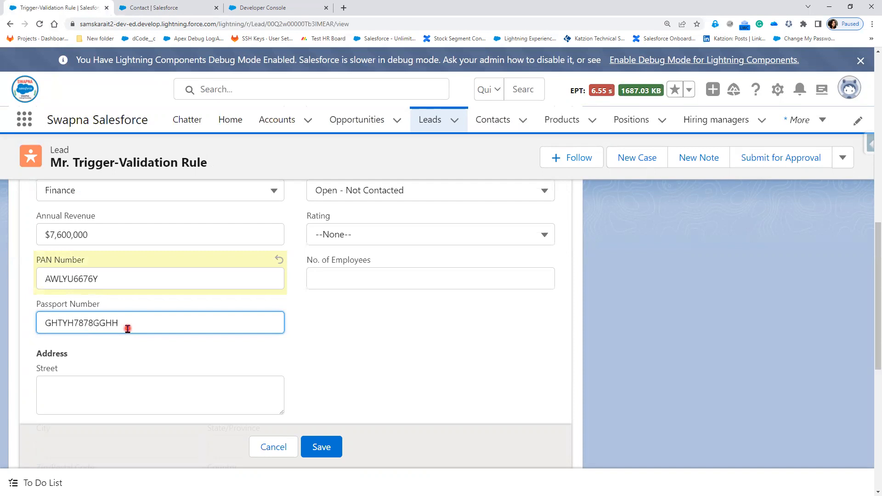
pyautogui.click(316, 452)
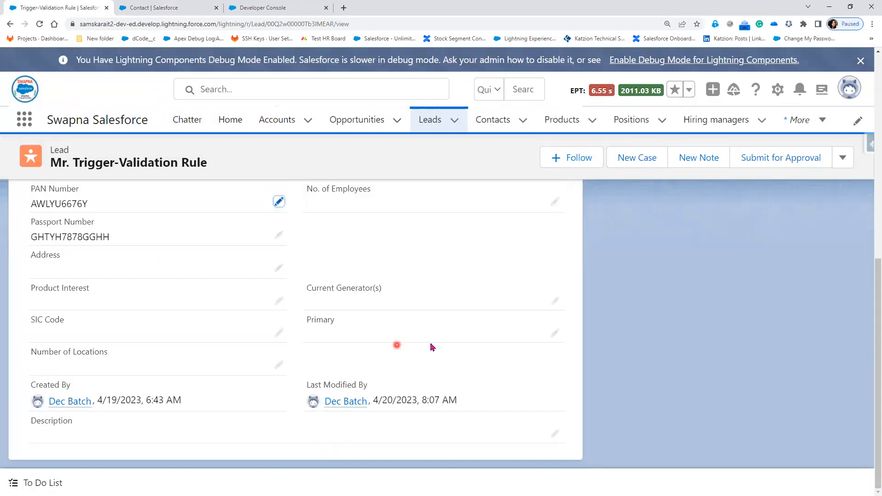
pyautogui.click(843, 161)
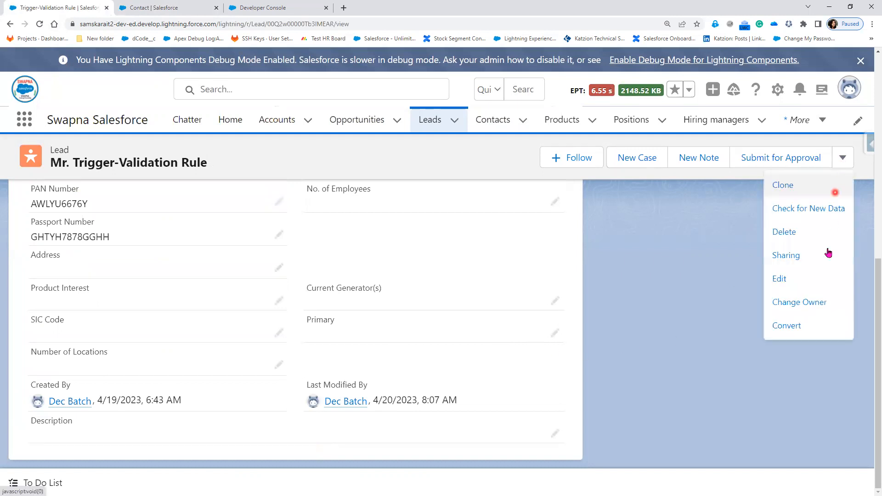
# Convert the lead into the IBM account, a contact and an IBM- opportunity, then go to Contacts
pyautogui.click(801, 328)
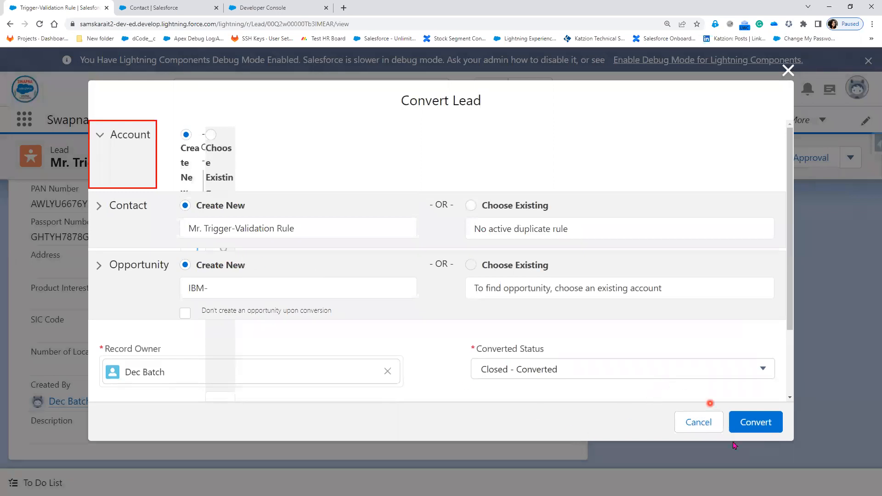
pyautogui.click(756, 423)
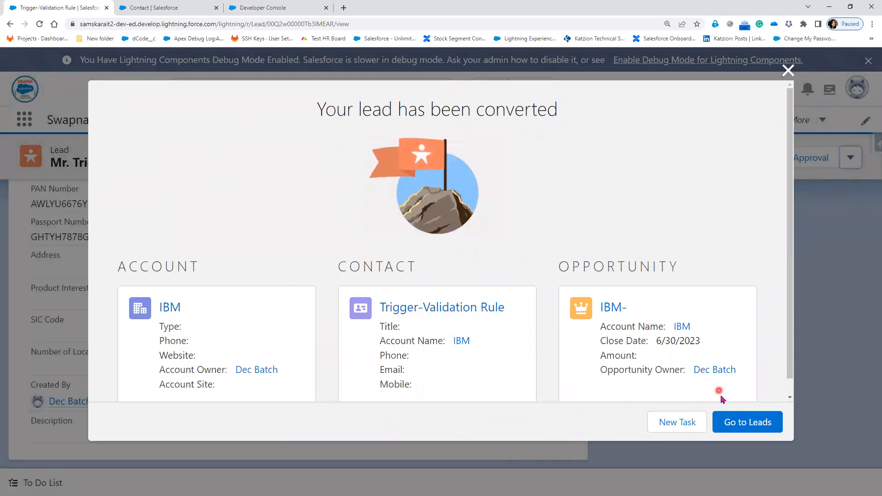
pyautogui.click(743, 425)
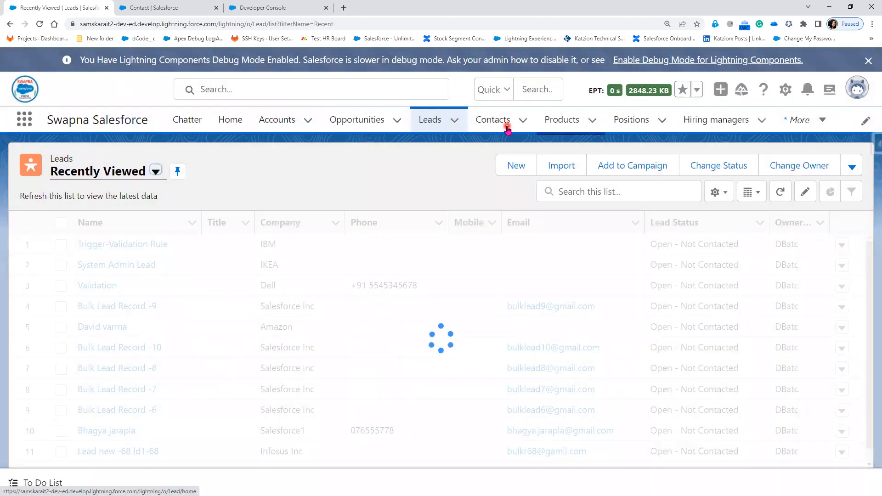
pyautogui.click(506, 123)
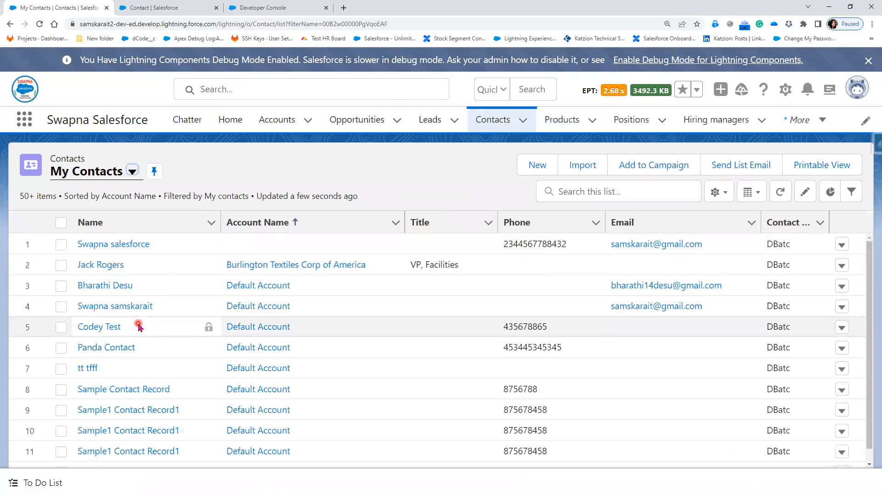
# Sort the My Contacts list by Name
pyautogui.scroll(-1, 139, 325)
pyautogui.scroll(-8, 106, 354)
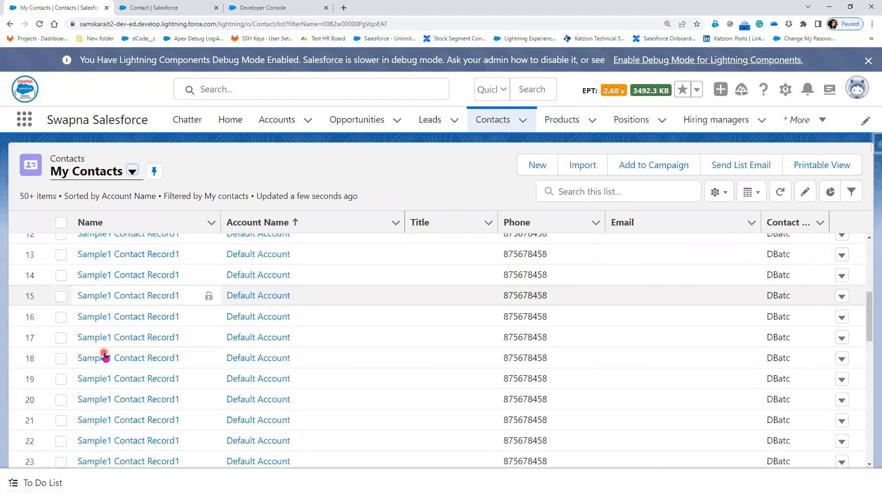
pyautogui.scroll(8, 106, 355)
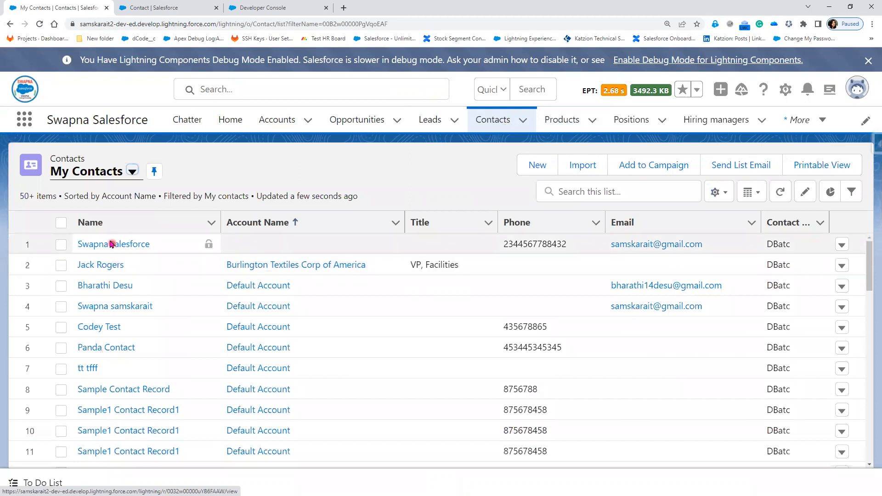
pyautogui.click(92, 223)
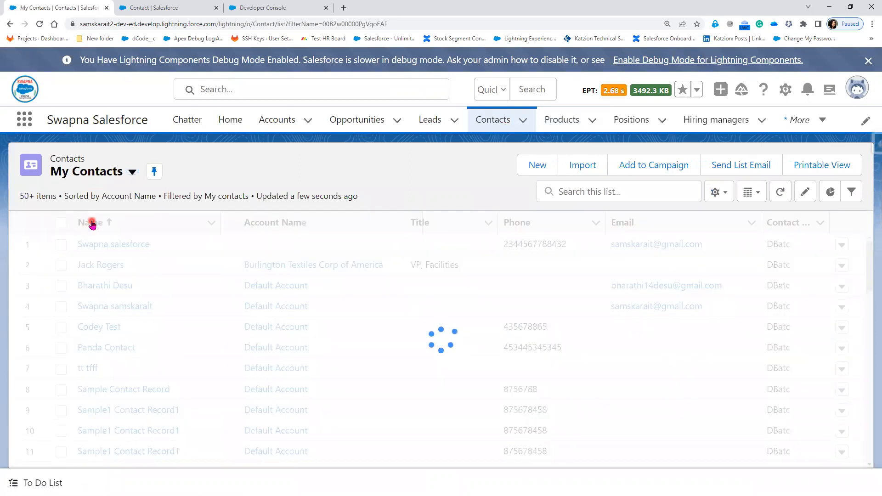
pyautogui.scroll(-8, 191, 354)
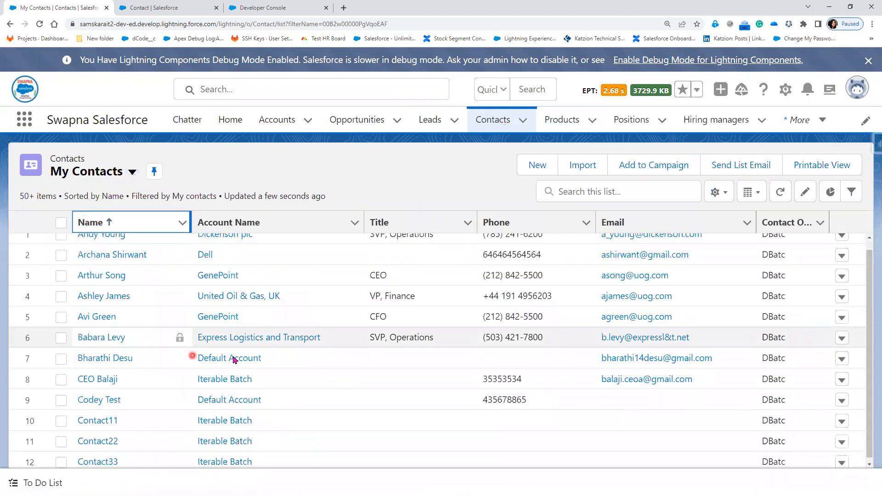
pyautogui.scroll(3, 270, 371)
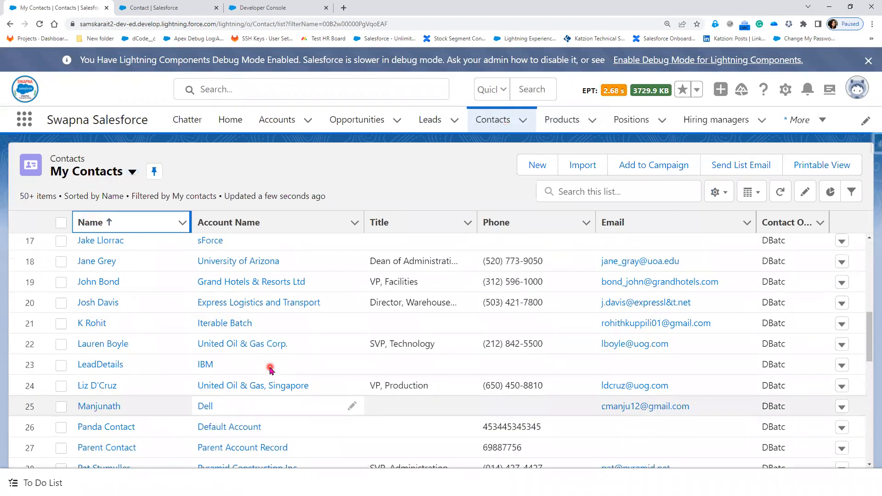
pyautogui.scroll(-3, 270, 370)
pyautogui.scroll(-1, 270, 371)
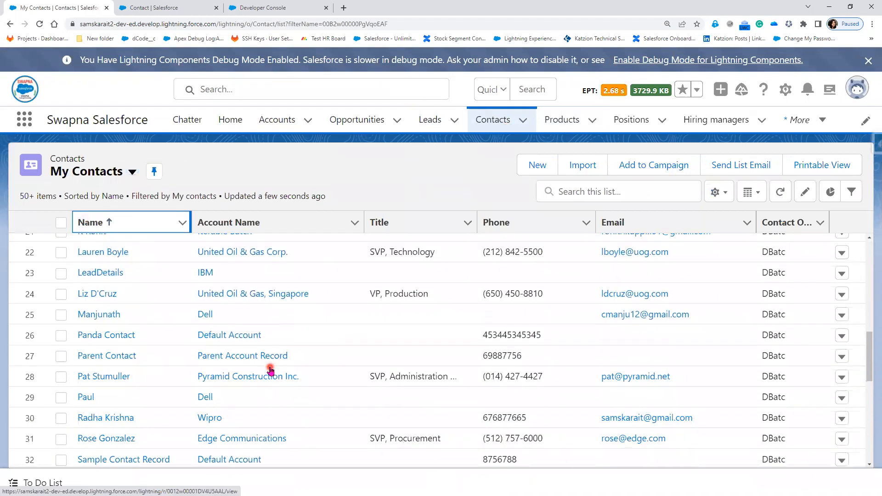
pyautogui.scroll(-9, 270, 371)
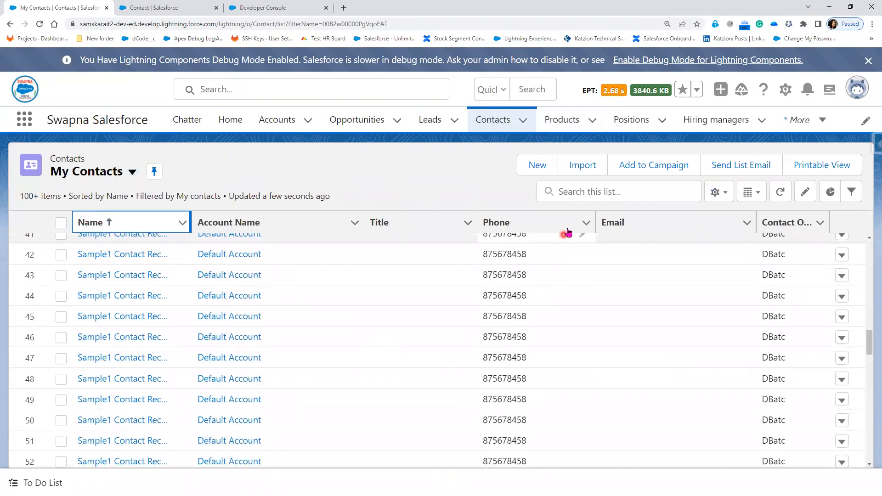
# Search the list for 'Tr' and open the Trigger-Validation Rule contact's Details
pyautogui.click(582, 193)
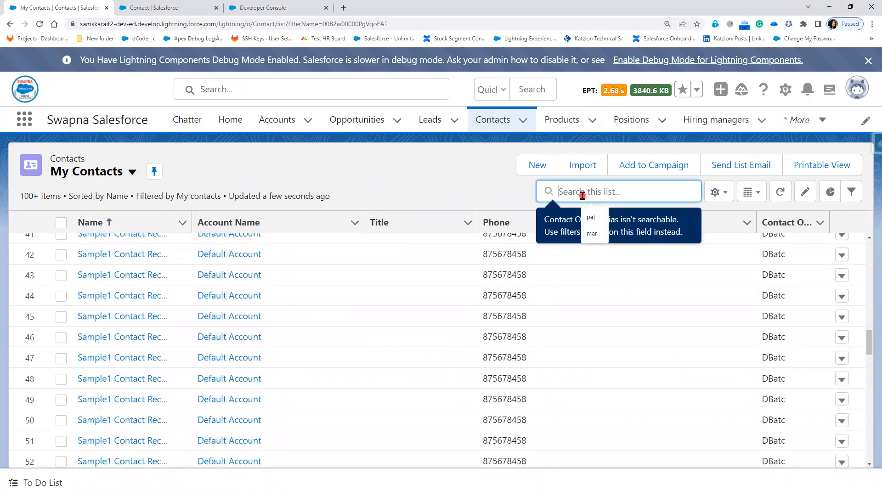
pyautogui.write('Tri')
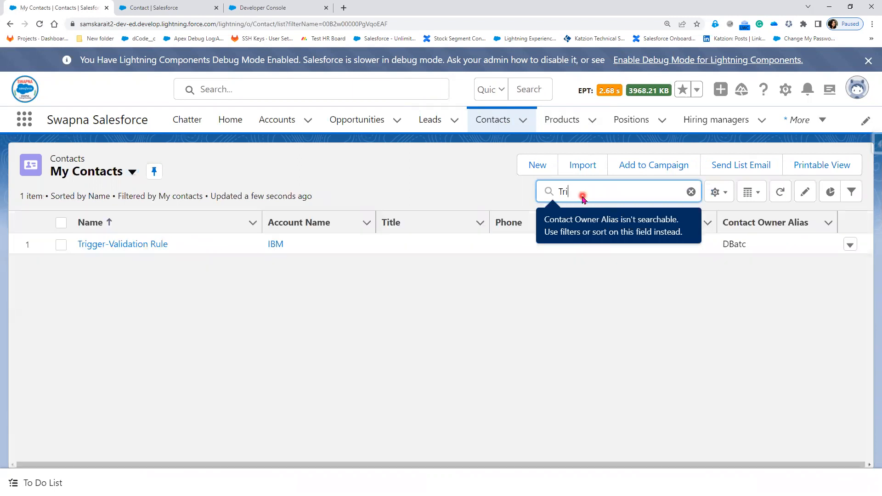
pyautogui.click(115, 245)
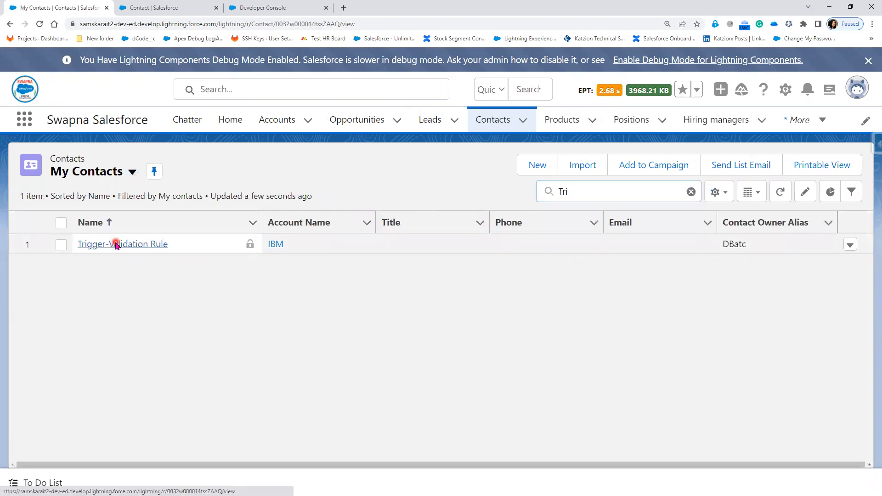
pyautogui.click(113, 276)
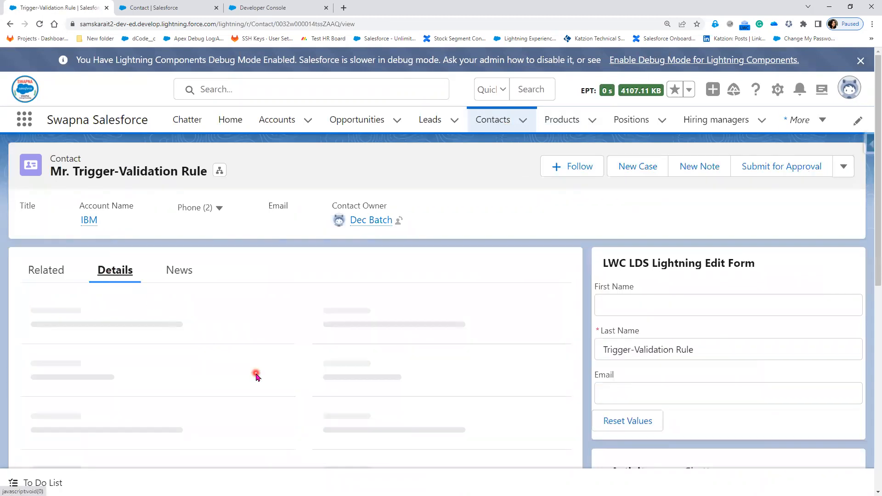
# Follow the contact's IBM Account Name link to the IBM account record
pyautogui.scroll(-3, 252, 373)
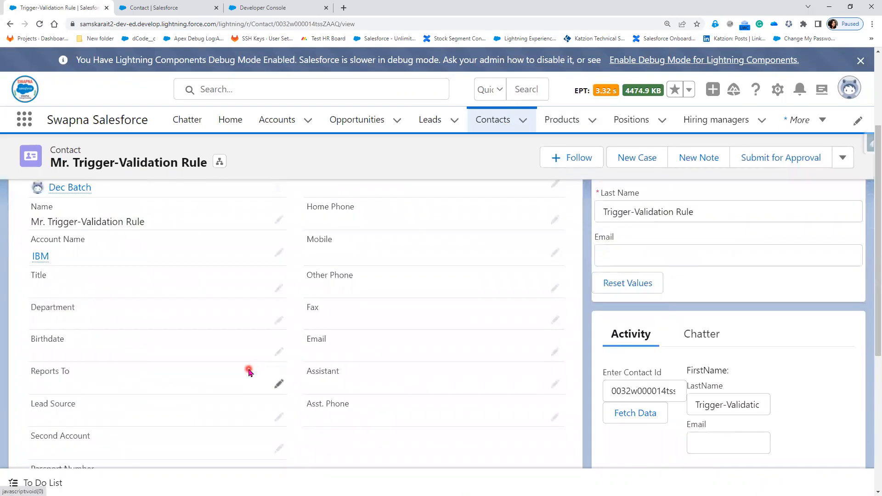
pyautogui.scroll(-2, 249, 372)
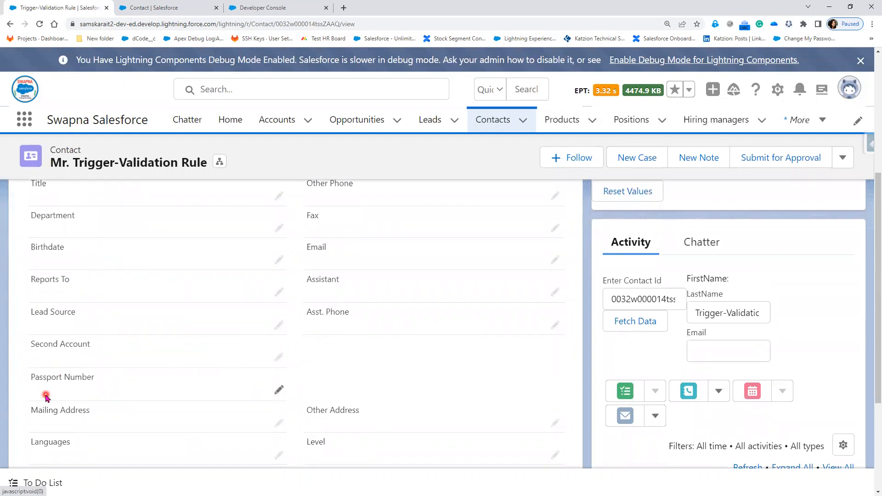
pyautogui.scroll(5, 141, 365)
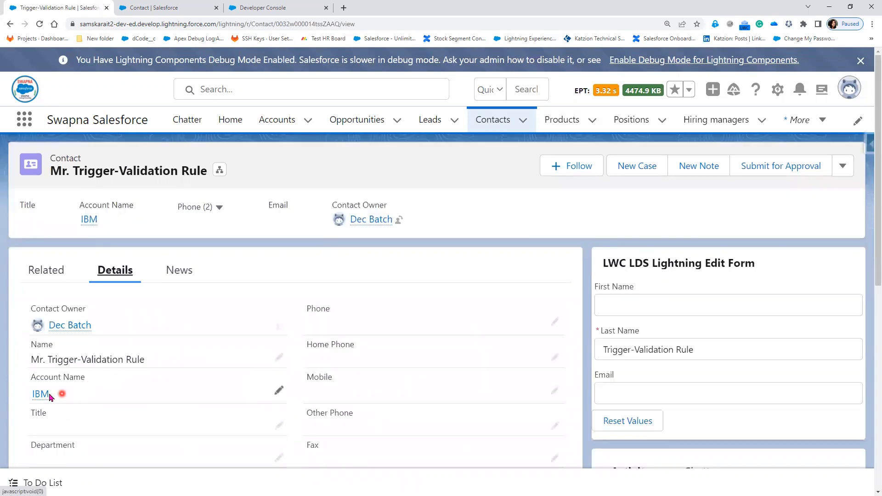
pyautogui.click(41, 395)
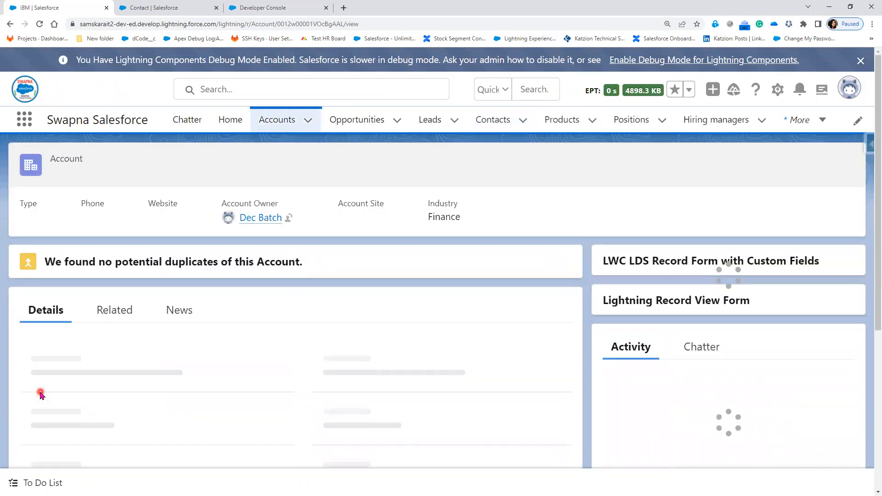
# Scroll the IBM account details to the empty PAN Number field, then switch to the conversion slide
pyautogui.scroll(-4, 193, 390)
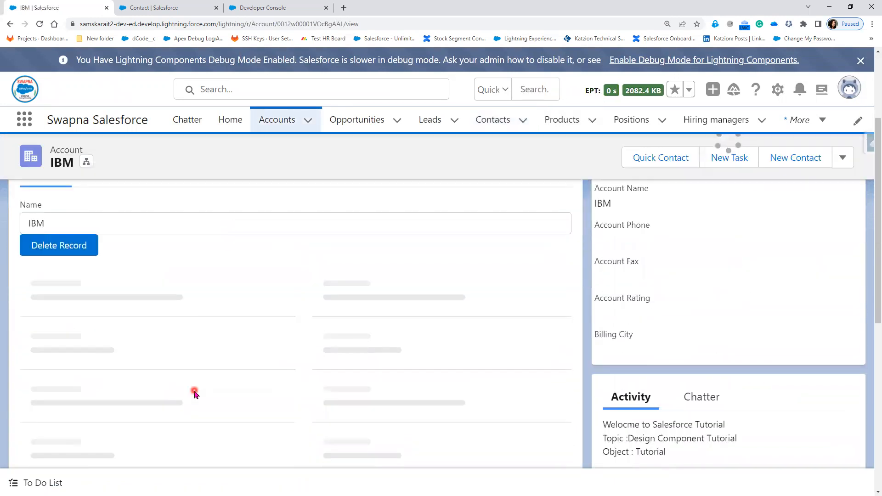
pyautogui.scroll(-3, 194, 394)
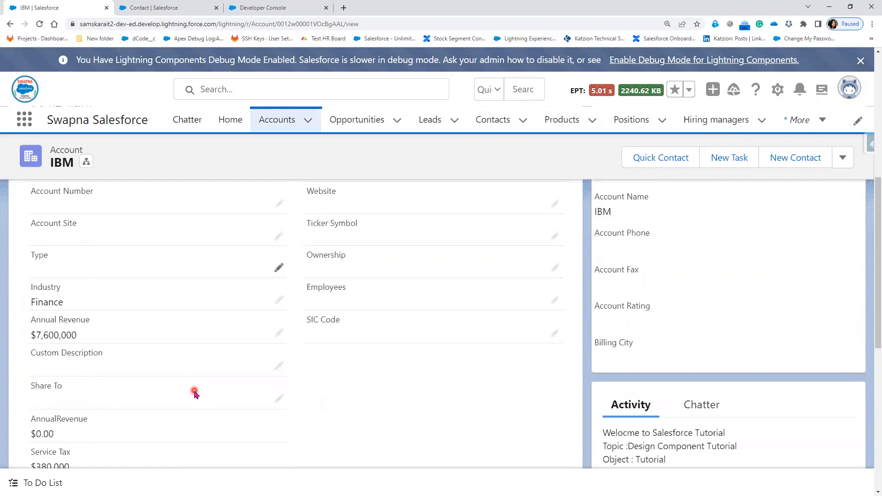
pyautogui.scroll(2, 305, 402)
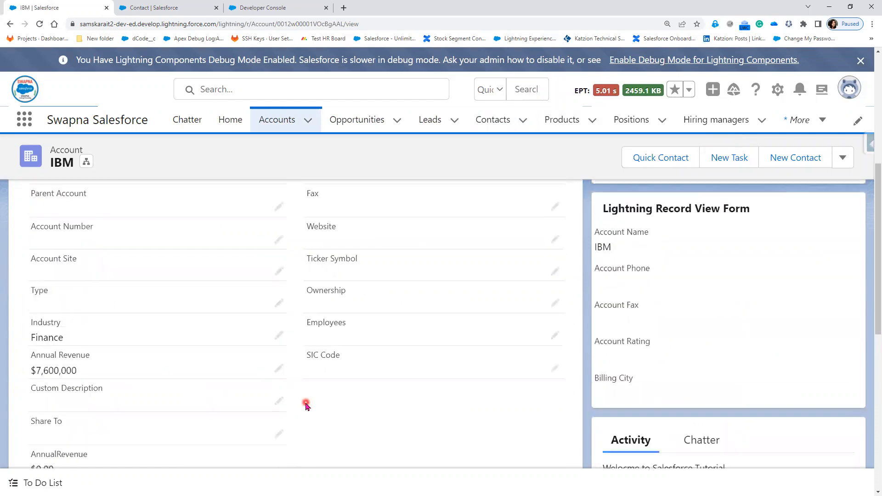
pyautogui.scroll(-4, 308, 425)
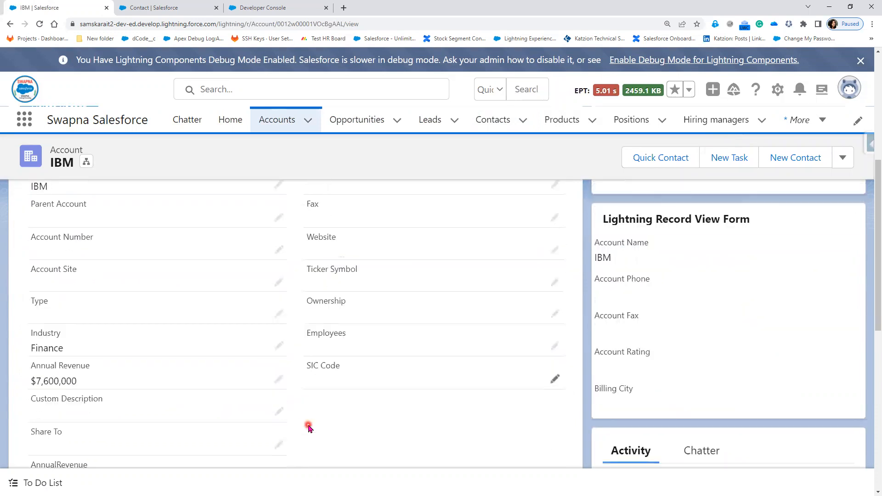
pyautogui.scroll(-2, 309, 427)
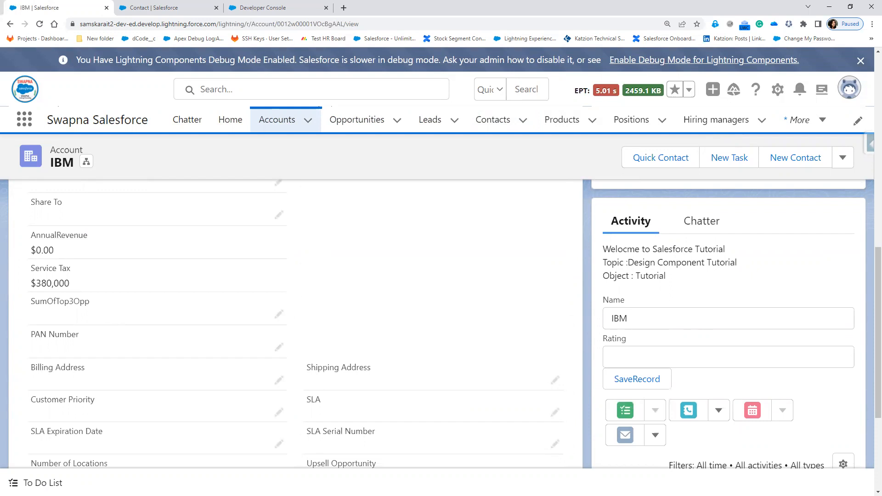
pyautogui.hotkey('alt', 'Tab')
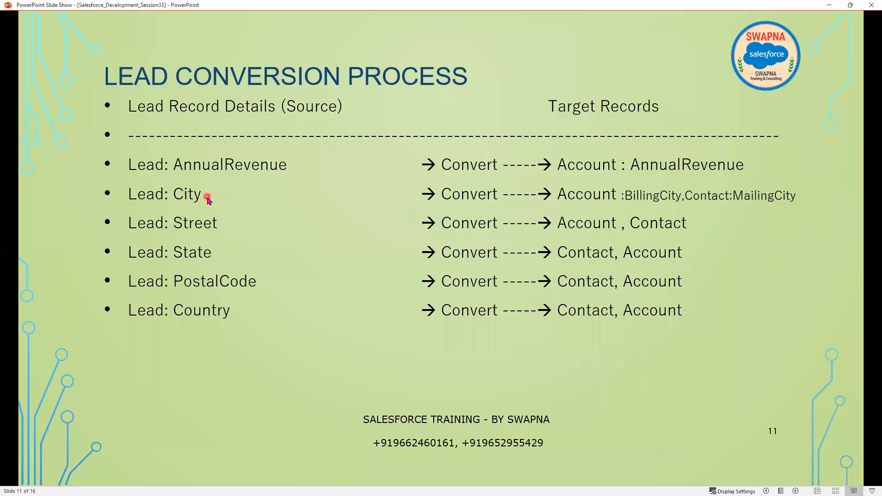
# Minimize the PowerPoint slide show to return to the IBM account in Salesforce
pyautogui.click(829, 5)
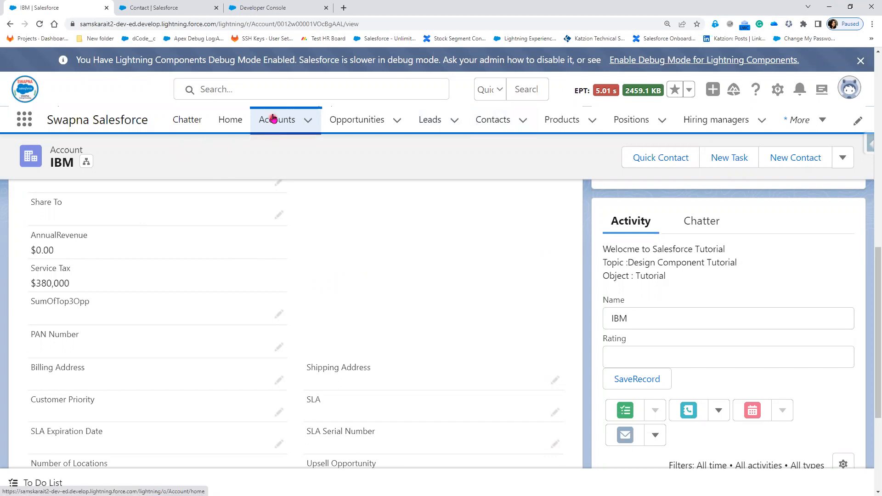
# In Object Manager, find the Lead object and open Map Lead Fields from Fields & Relationships
pyautogui.click(161, 9)
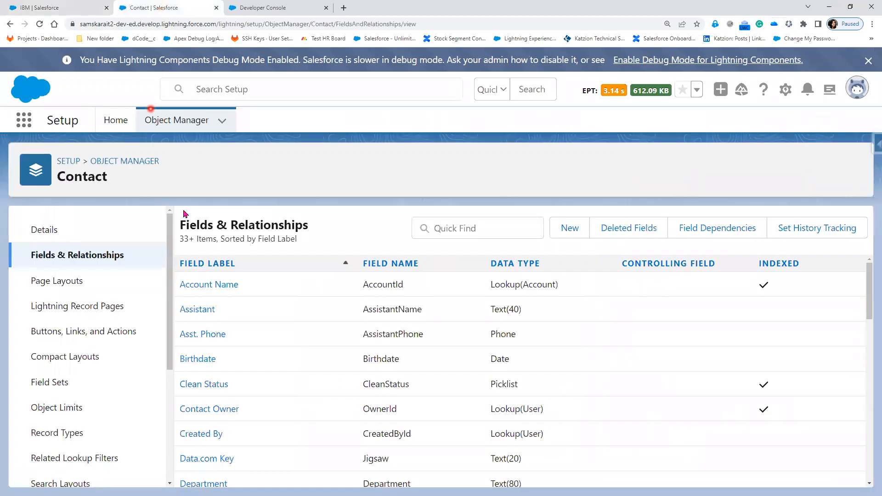
pyautogui.click(192, 121)
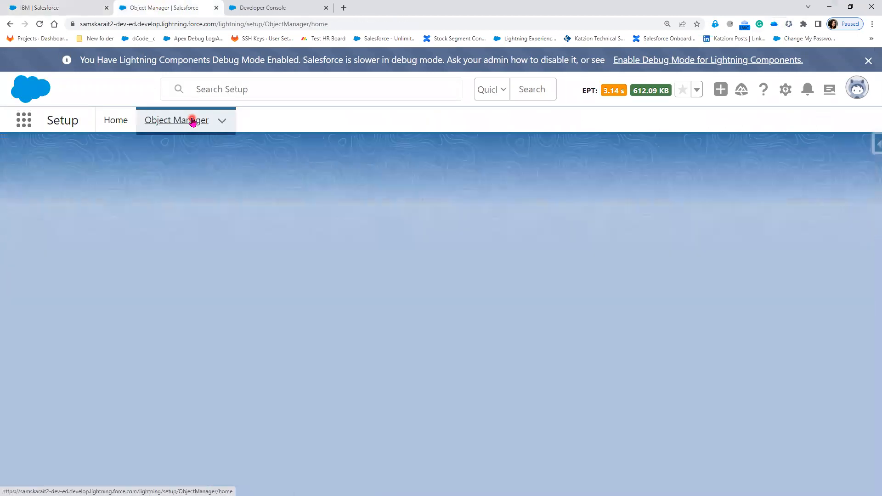
pyautogui.click(631, 162)
pyautogui.write('lead')
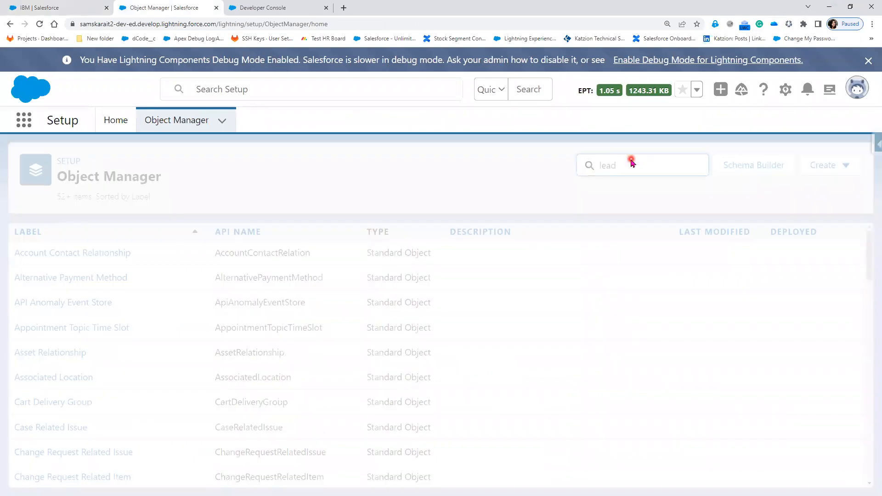
pyautogui.click(23, 253)
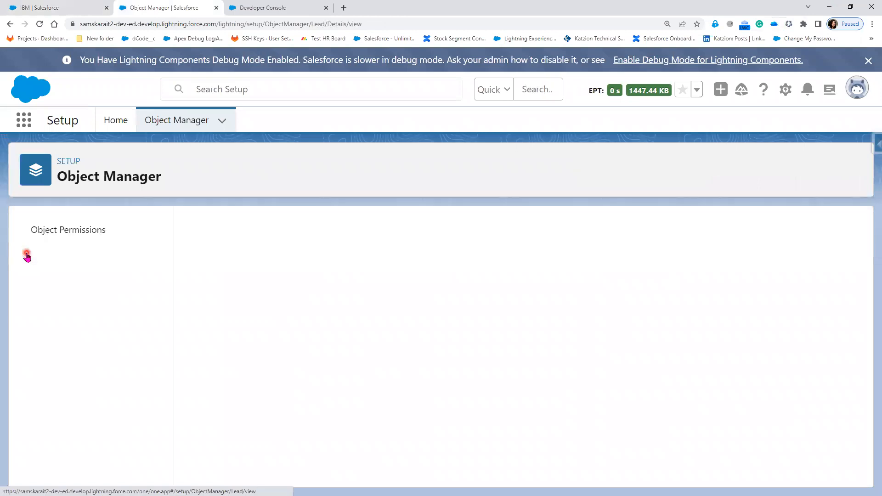
pyautogui.click(71, 256)
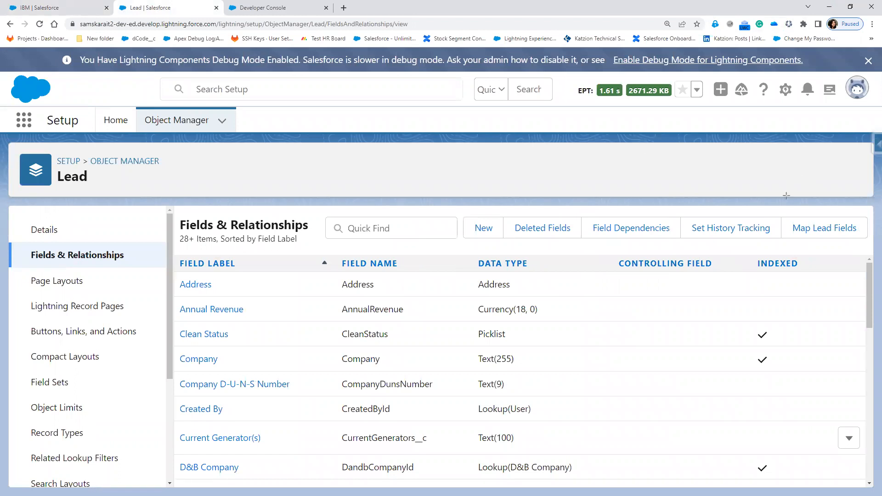
pyautogui.moveTo(780, 195)
pyautogui.mouseDown()
pyautogui.moveTo(845, 254)
pyautogui.moveTo(873, 247)
pyautogui.mouseUp()
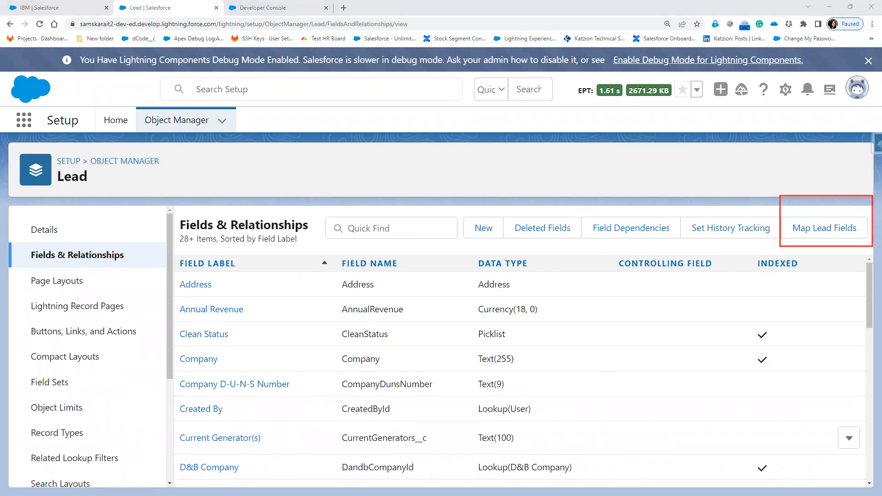
pyautogui.click(825, 231)
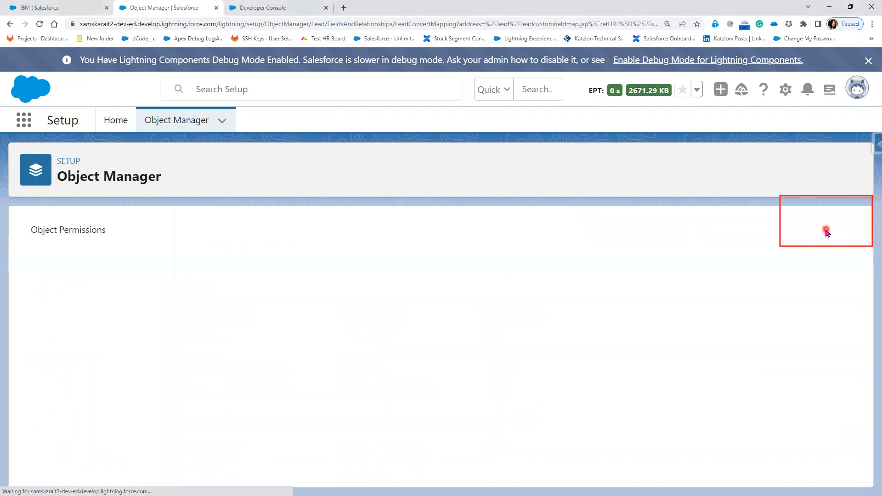
# Highlight the Account, Contact and Opportunity mapping sections, then clear the annotations
pyautogui.scroll(-1, 553, 249)
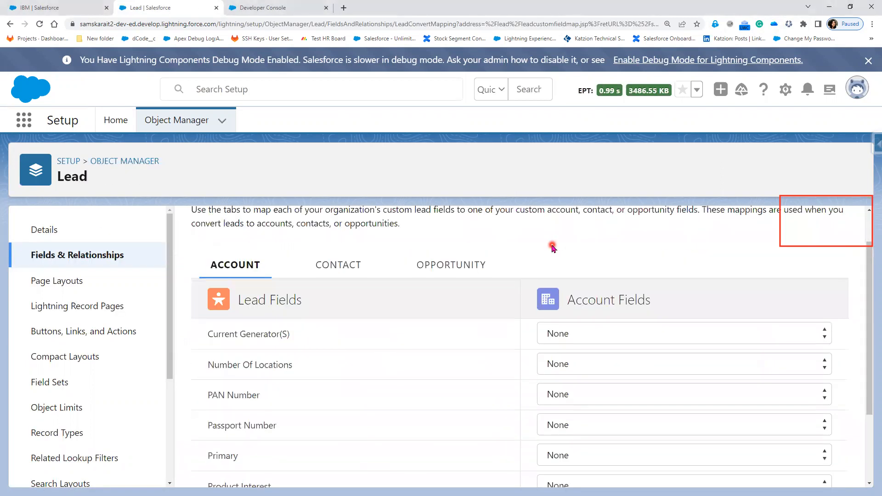
pyautogui.scroll(1, 502, 296)
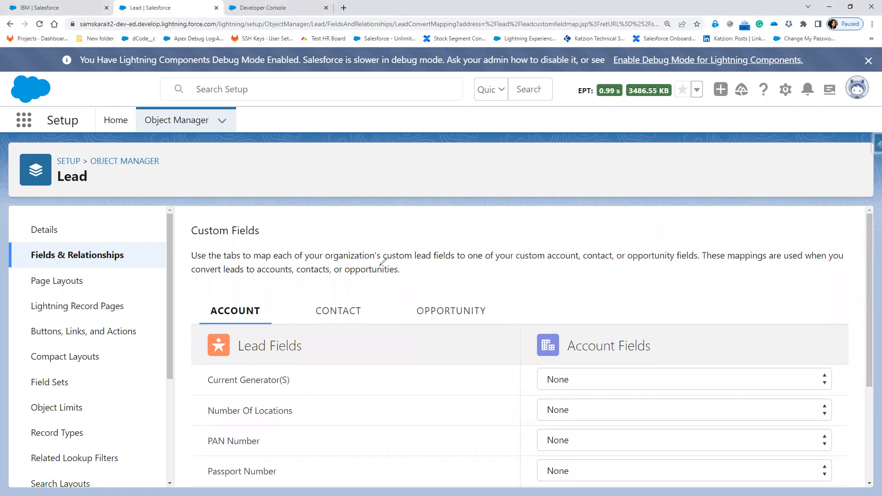
pyautogui.moveTo(244, 302); pyautogui.dragTo(288, 291)
pyautogui.moveTo(341, 300); pyautogui.dragTo(376, 292)
pyautogui.moveTo(438, 298); pyautogui.dragTo(480, 287)
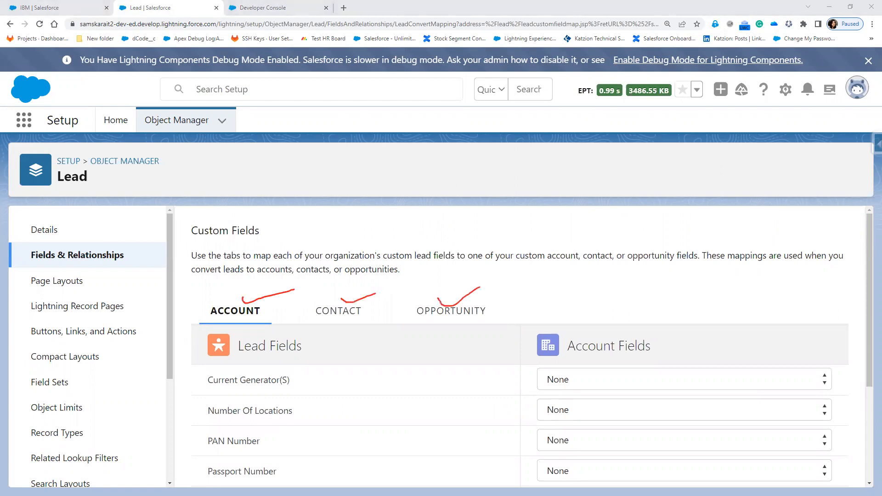
pyautogui.scroll(-1, 465, 346)
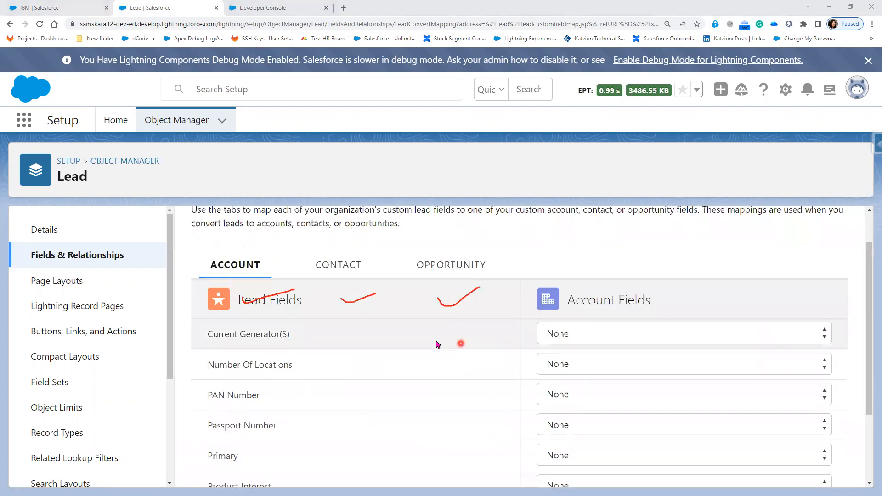
pyautogui.press('Escape')
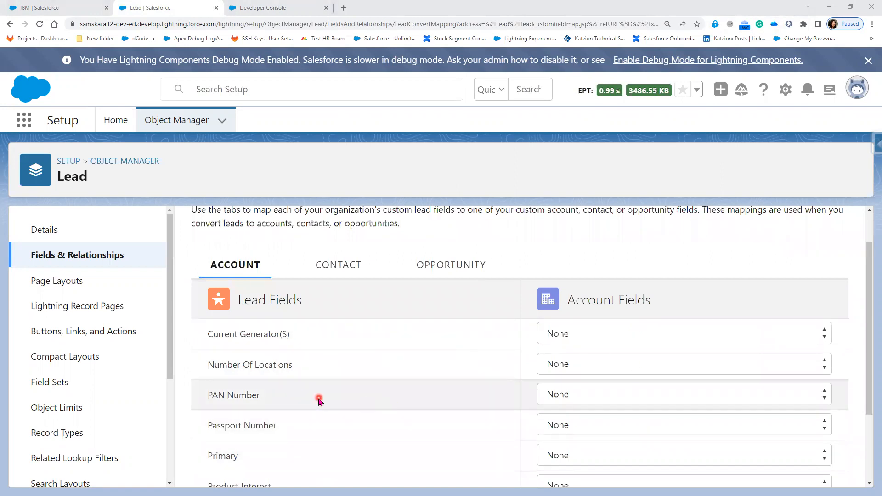
# Map lead PAN Number to Account PAN Number and Passport Number to Contact Passport Number
pyautogui.click(565, 401)
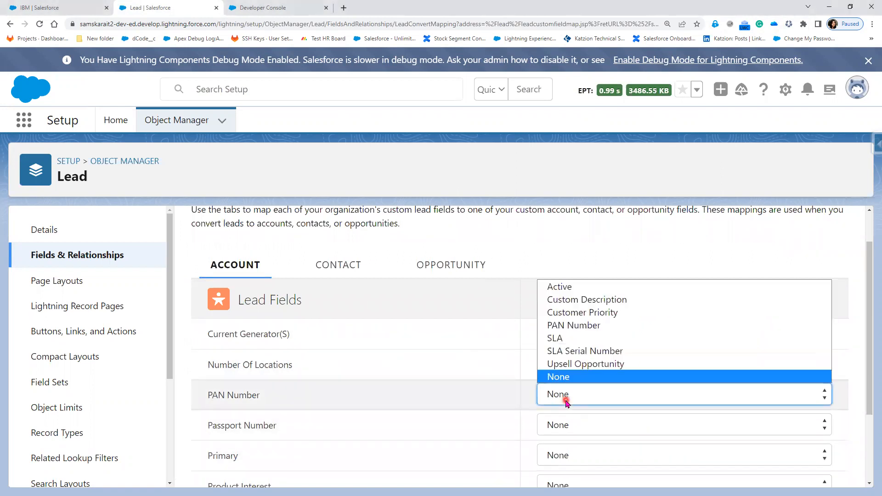
pyautogui.click(584, 325)
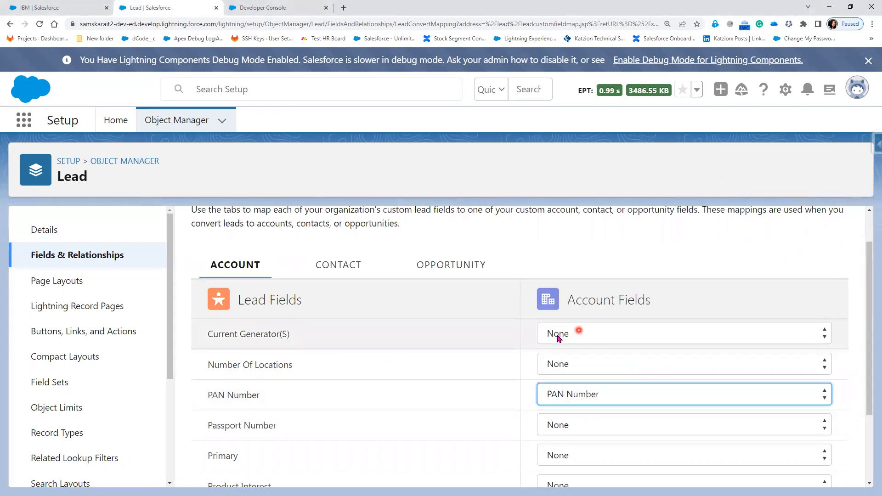
pyautogui.click(334, 269)
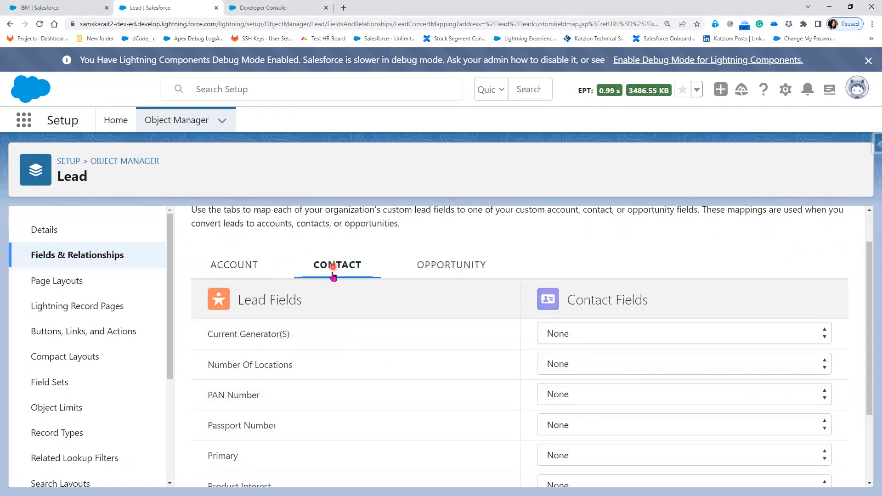
pyautogui.click(597, 428)
pyautogui.click(594, 468)
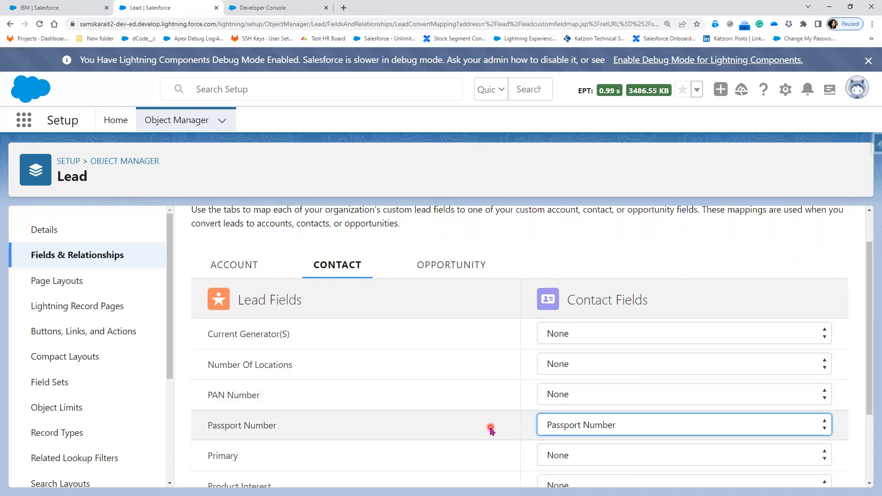
pyautogui.click(581, 431)
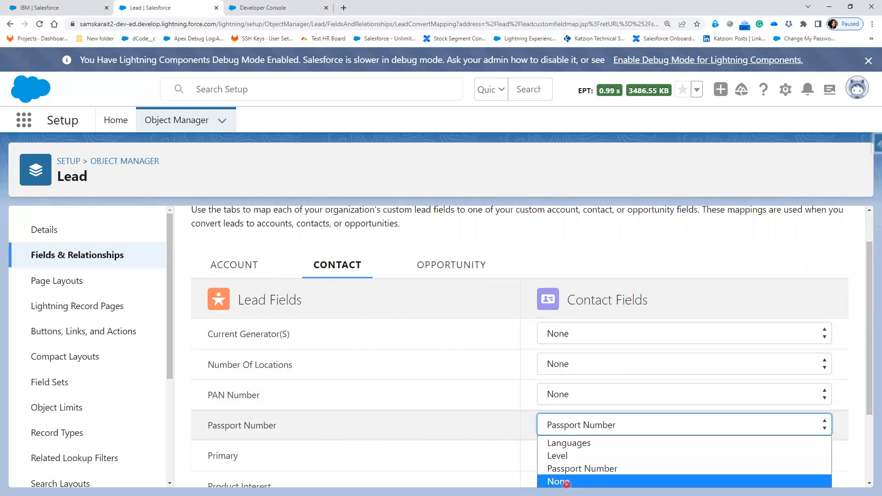
pyautogui.click(514, 249)
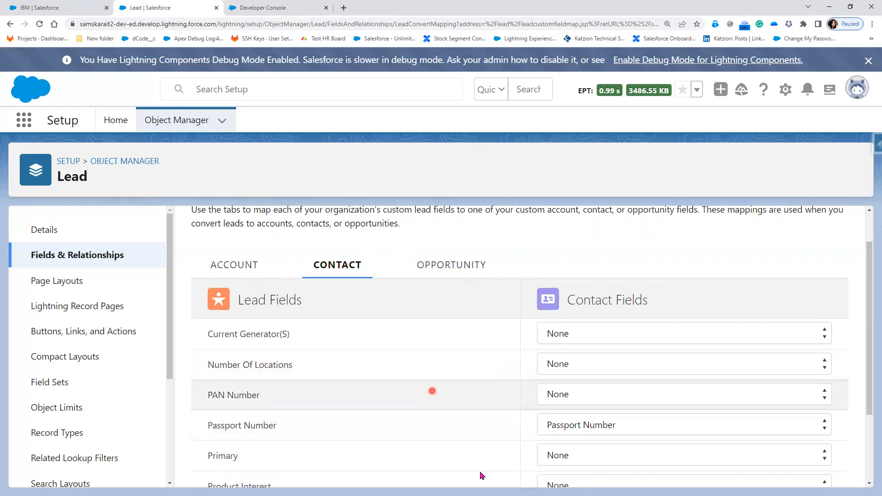
# Save the lead field mapping and return to the IBM account tab
pyautogui.scroll(1, 478, 473)
pyautogui.scroll(-3, 473, 457)
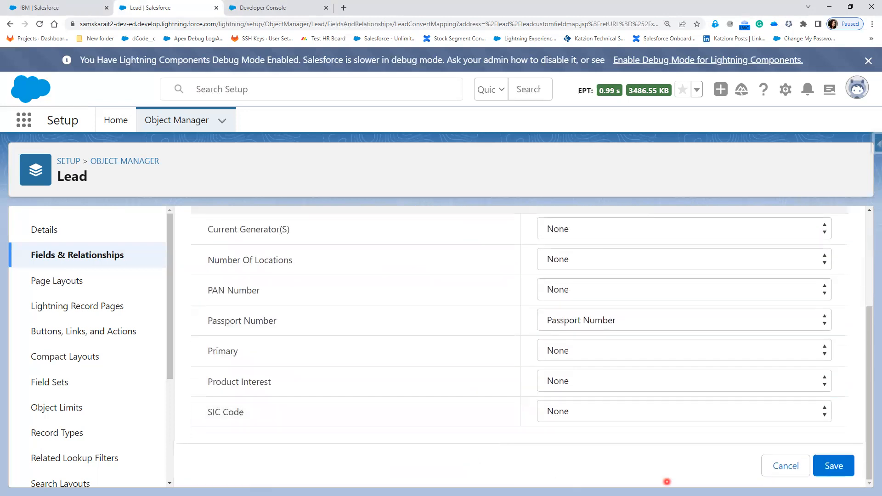
pyautogui.click(848, 471)
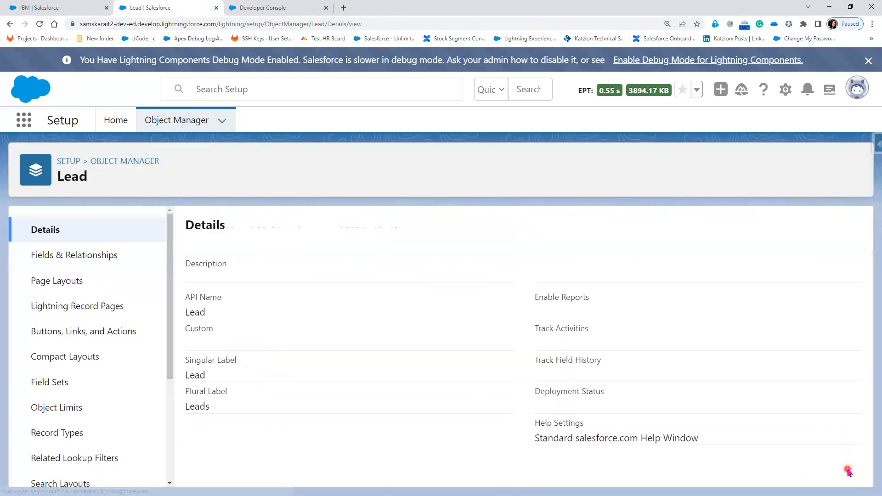
pyautogui.click(37, 11)
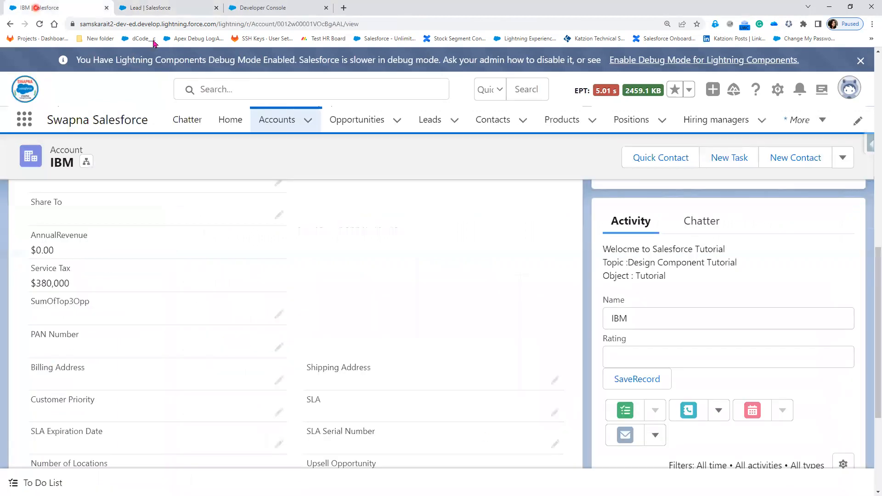
# Open the Validation lead from the Leads list and show its Details
pyautogui.click(444, 121)
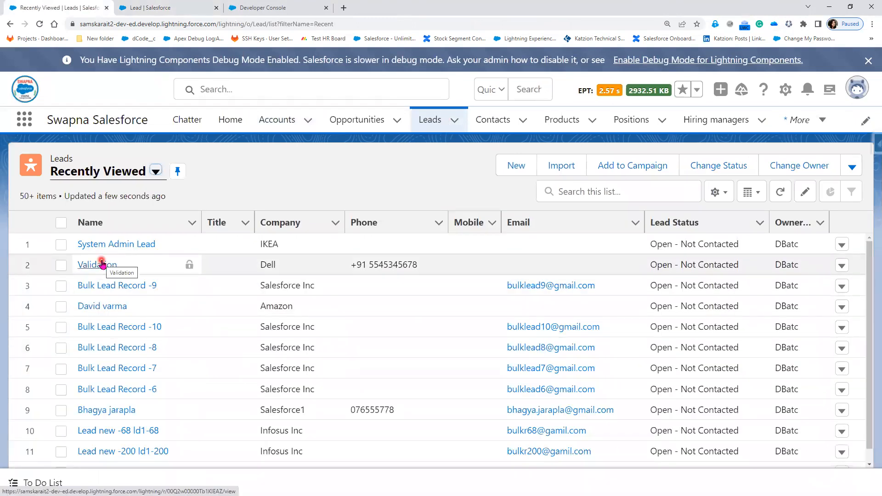
pyautogui.click(100, 265)
pyautogui.click(100, 265)
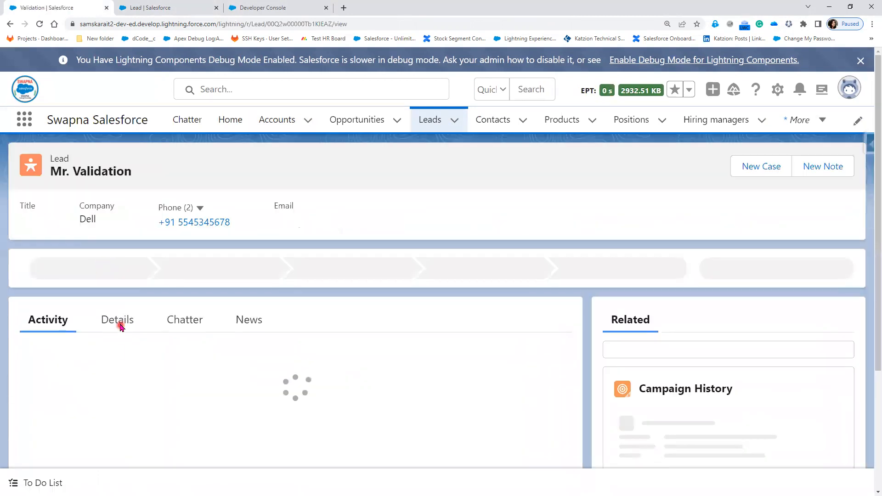
pyautogui.click(120, 326)
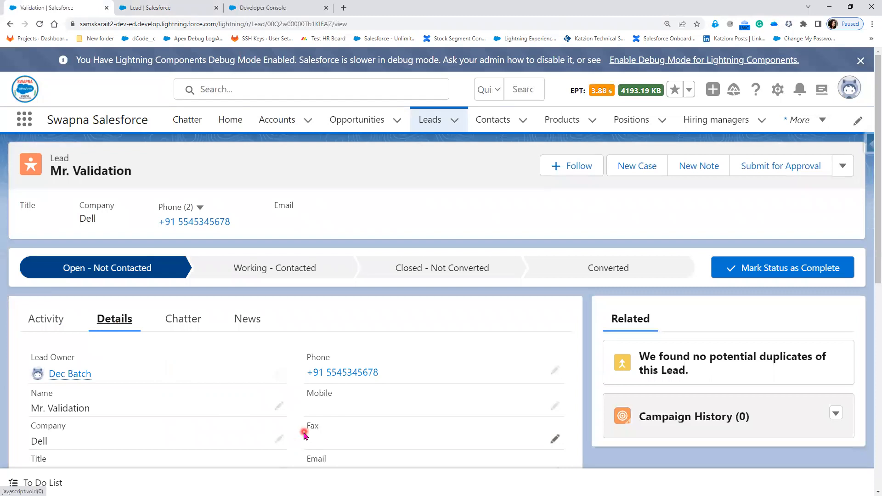
# Enter PAN Number and Passport Number values on the Validation lead and save them
pyautogui.scroll(-6, 250, 438)
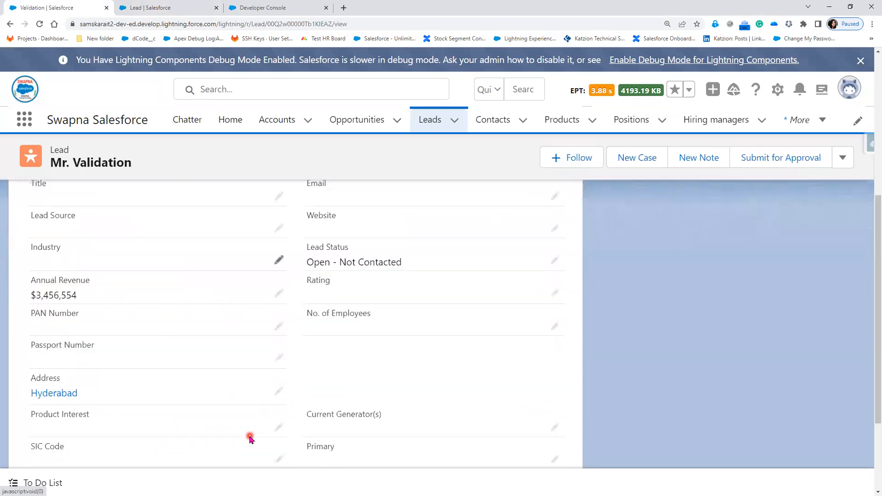
pyautogui.click(279, 326)
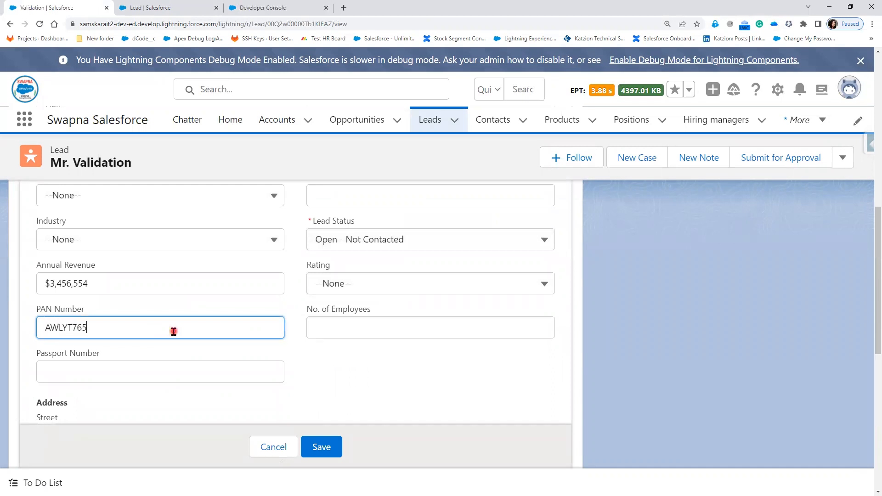
pyautogui.press('Tab')
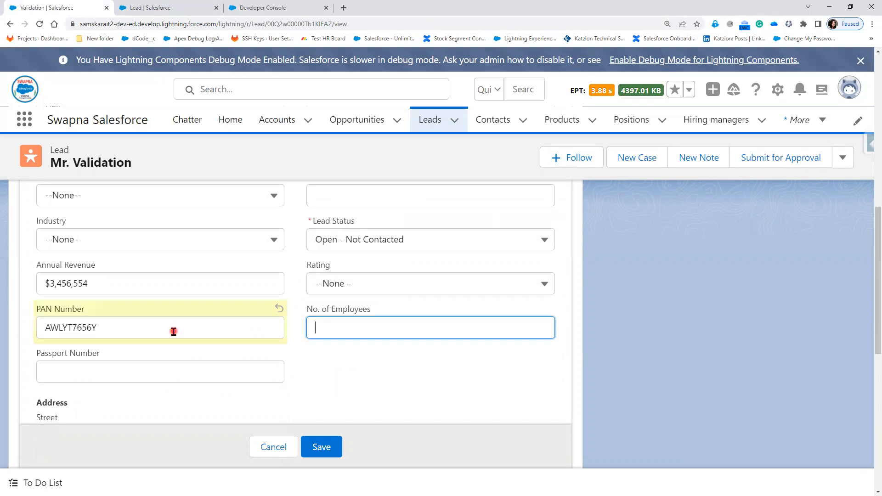
pyautogui.click(158, 366)
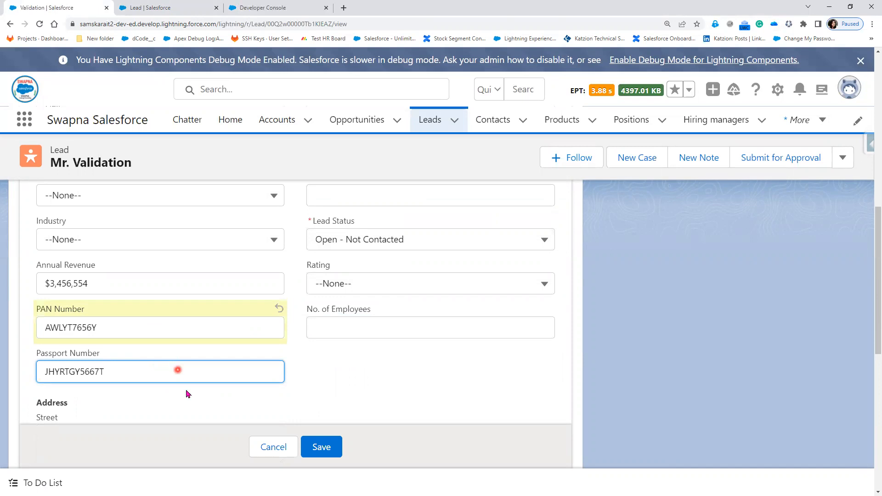
pyautogui.click(337, 454)
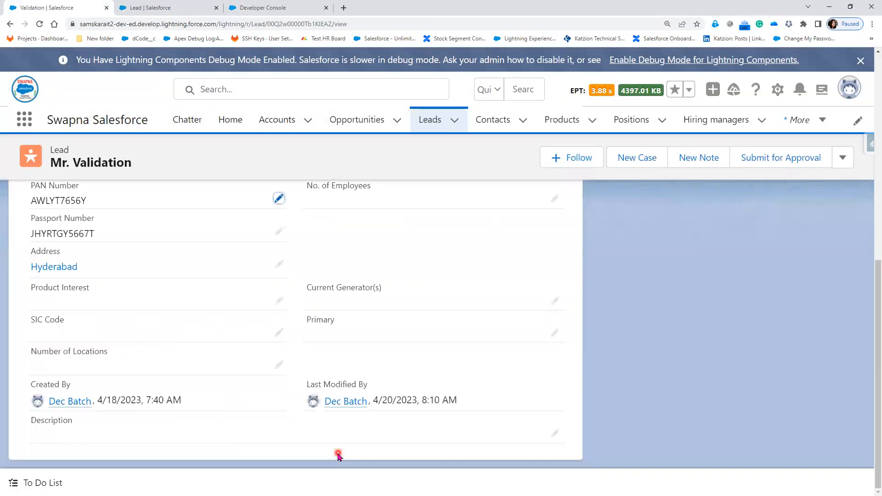
# Set the lead's status stage to Converted
pyautogui.scroll(1, 71, 339)
pyautogui.scroll(8, 401, 370)
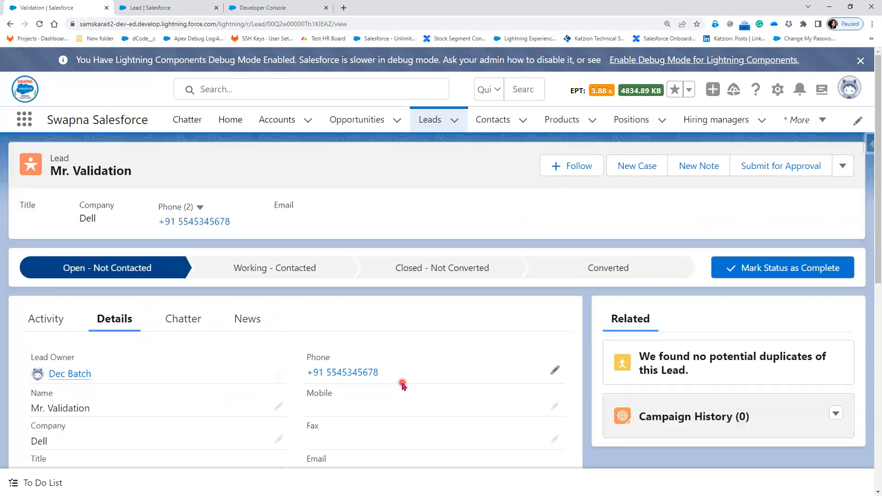
pyautogui.click(650, 271)
# Convert the Validation lead to Converted status, creating a Dell account, contact and Dell- opportunity, and open the contact
pyautogui.click(756, 275)
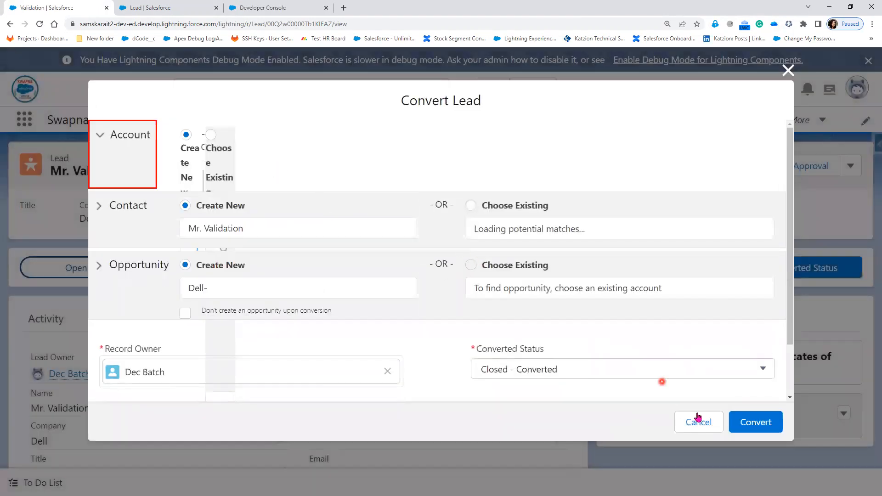
pyautogui.click(756, 423)
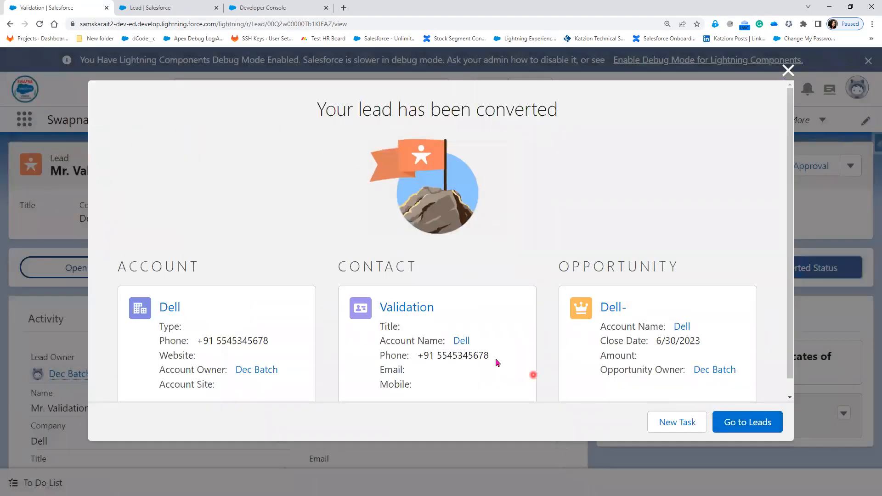
pyautogui.click(415, 307)
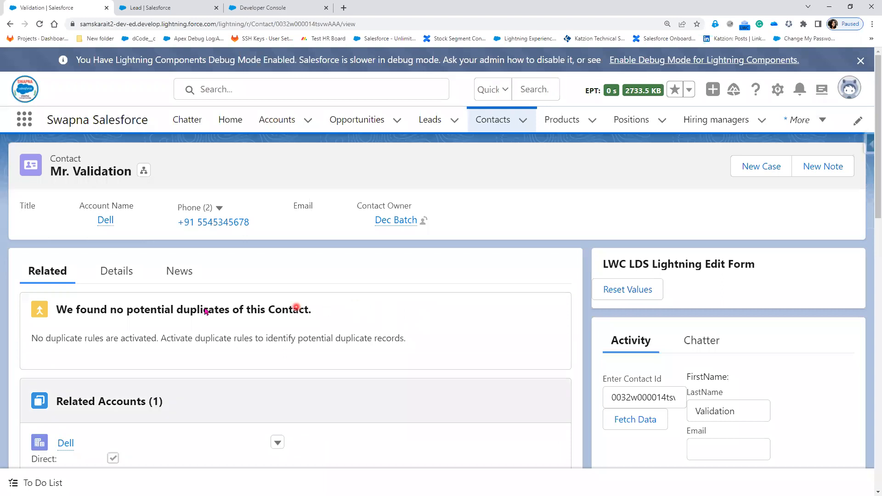
# Check the Validation contact's details and highlight the carried-over Passport Number value
pyautogui.click(106, 276)
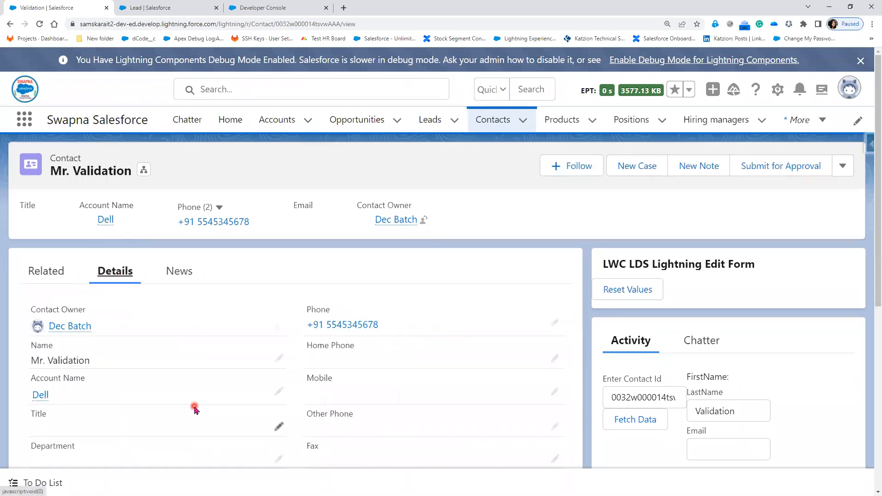
pyautogui.scroll(-3, 194, 409)
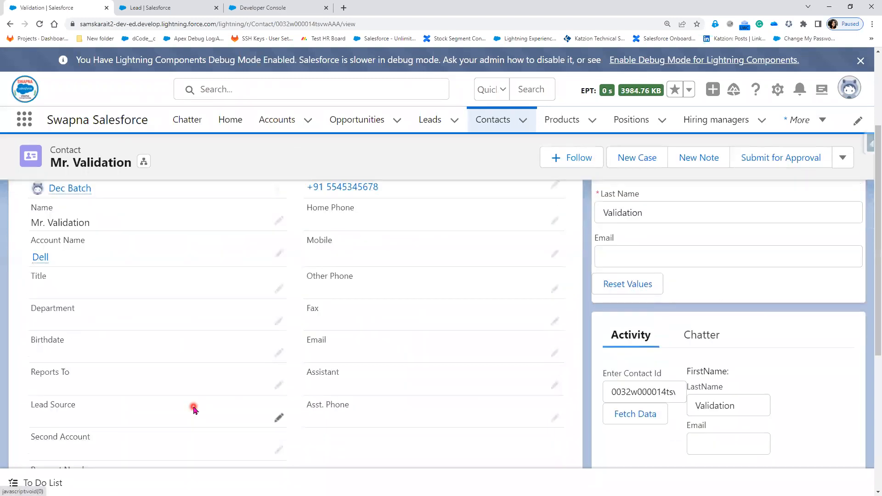
pyautogui.scroll(-3, 193, 409)
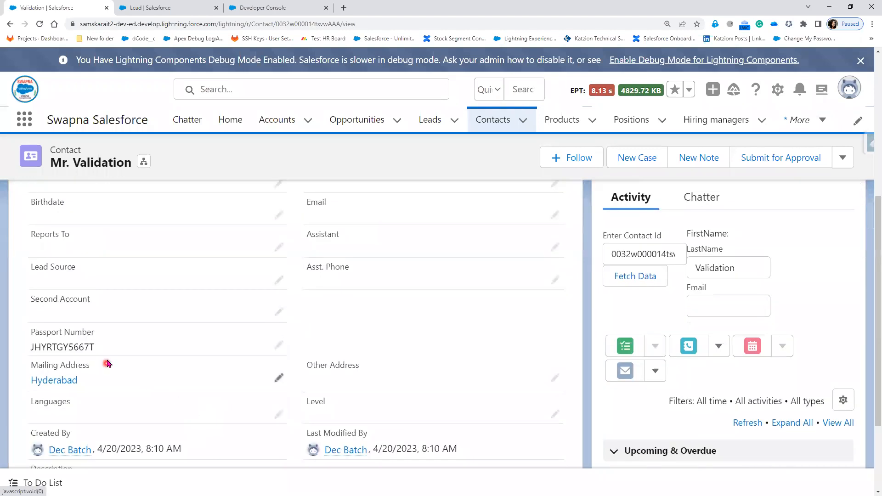
pyautogui.moveTo(107, 350); pyautogui.dragTo(14, 340)
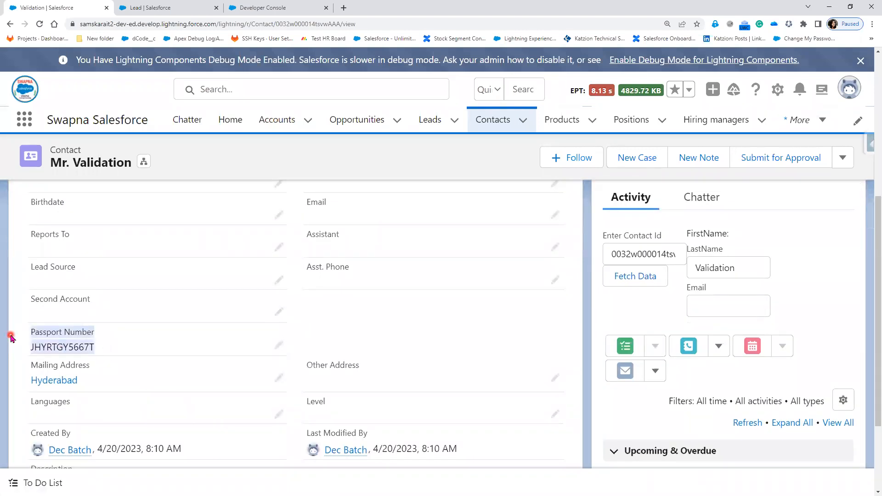
pyautogui.scroll(5, 138, 350)
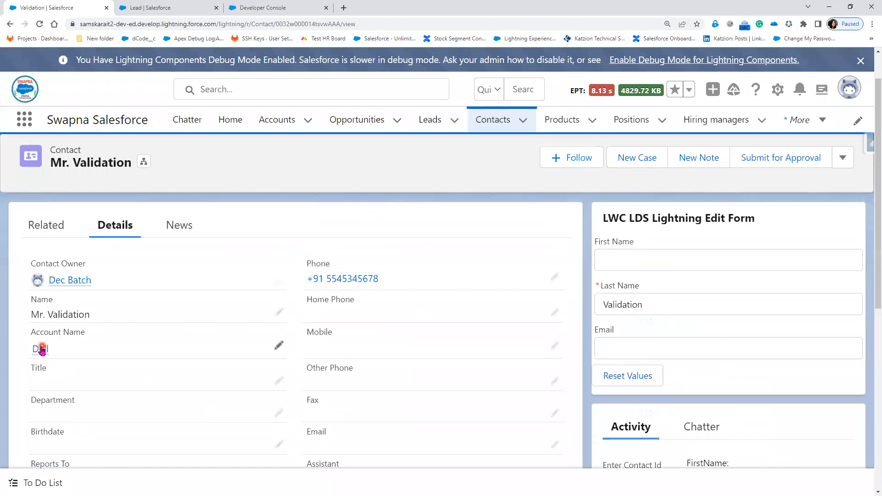
# Open the linked Dell account and highlight its carried-over PAN Number value
pyautogui.click(41, 350)
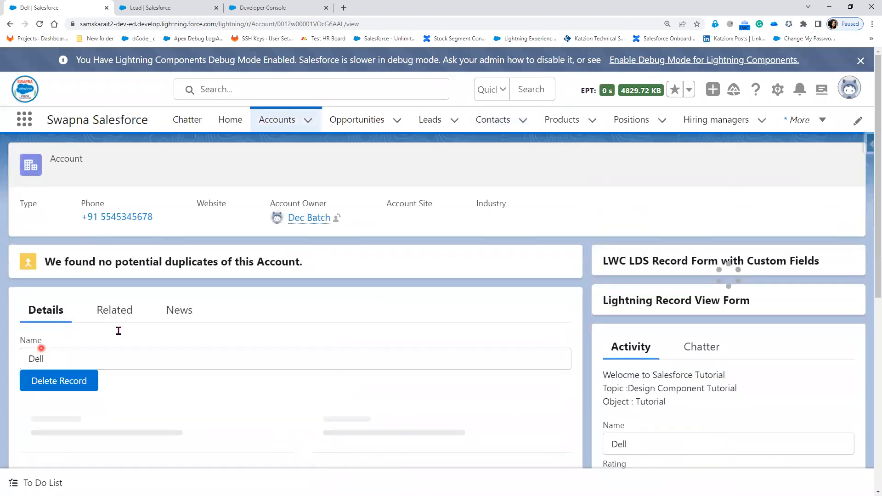
pyautogui.scroll(-4, 138, 414)
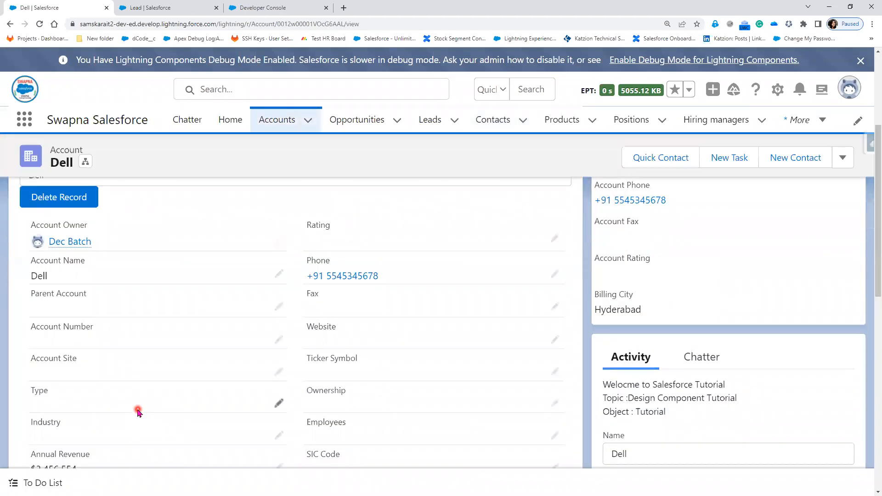
pyautogui.scroll(-4, 137, 411)
pyautogui.scroll(-2, 137, 411)
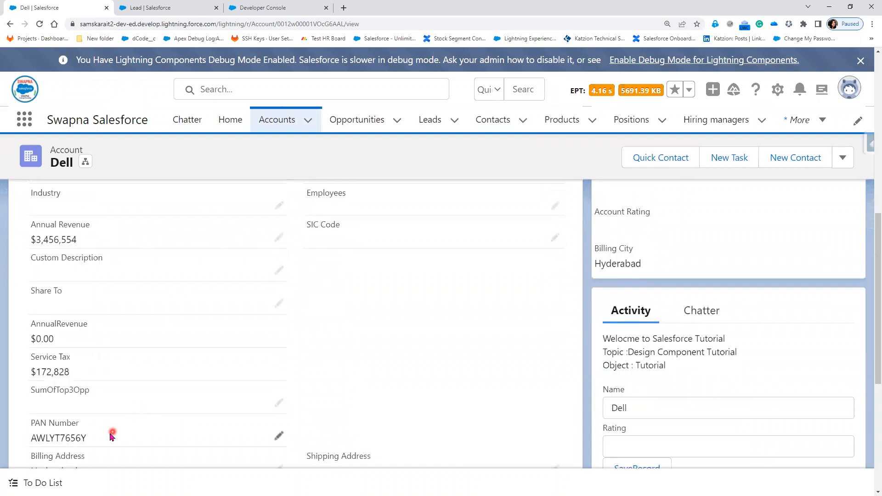
pyautogui.moveTo(86, 438); pyautogui.dragTo(33, 423)
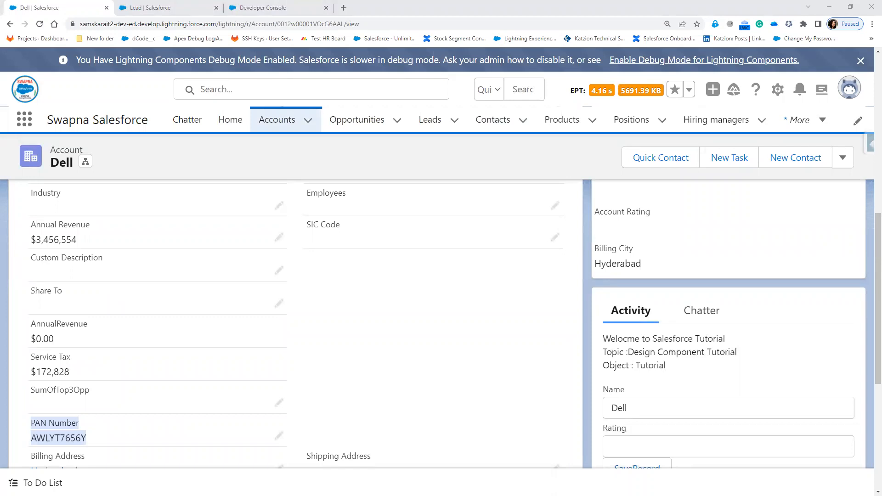
# Return to the PowerPoint slide show and advance to the slide on hidden conversion fields
pyautogui.hotkey('alt', 'Tab')
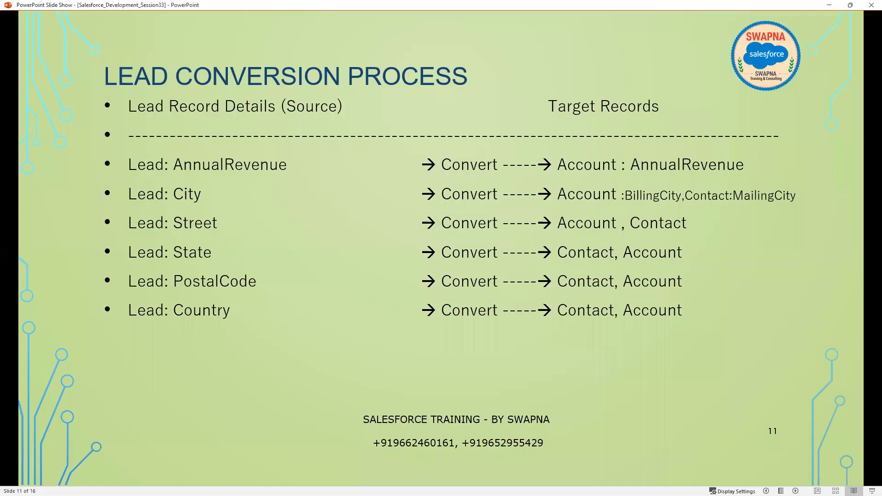
pyautogui.click(258, 353)
pyautogui.click(256, 354)
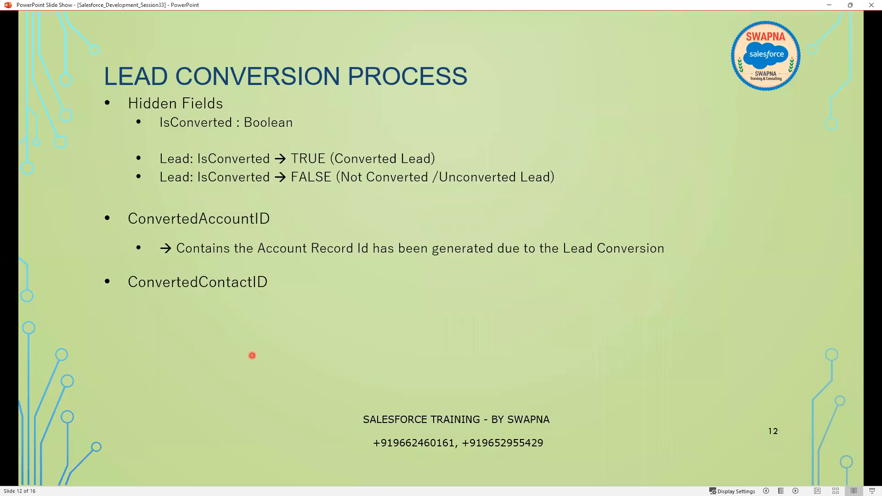